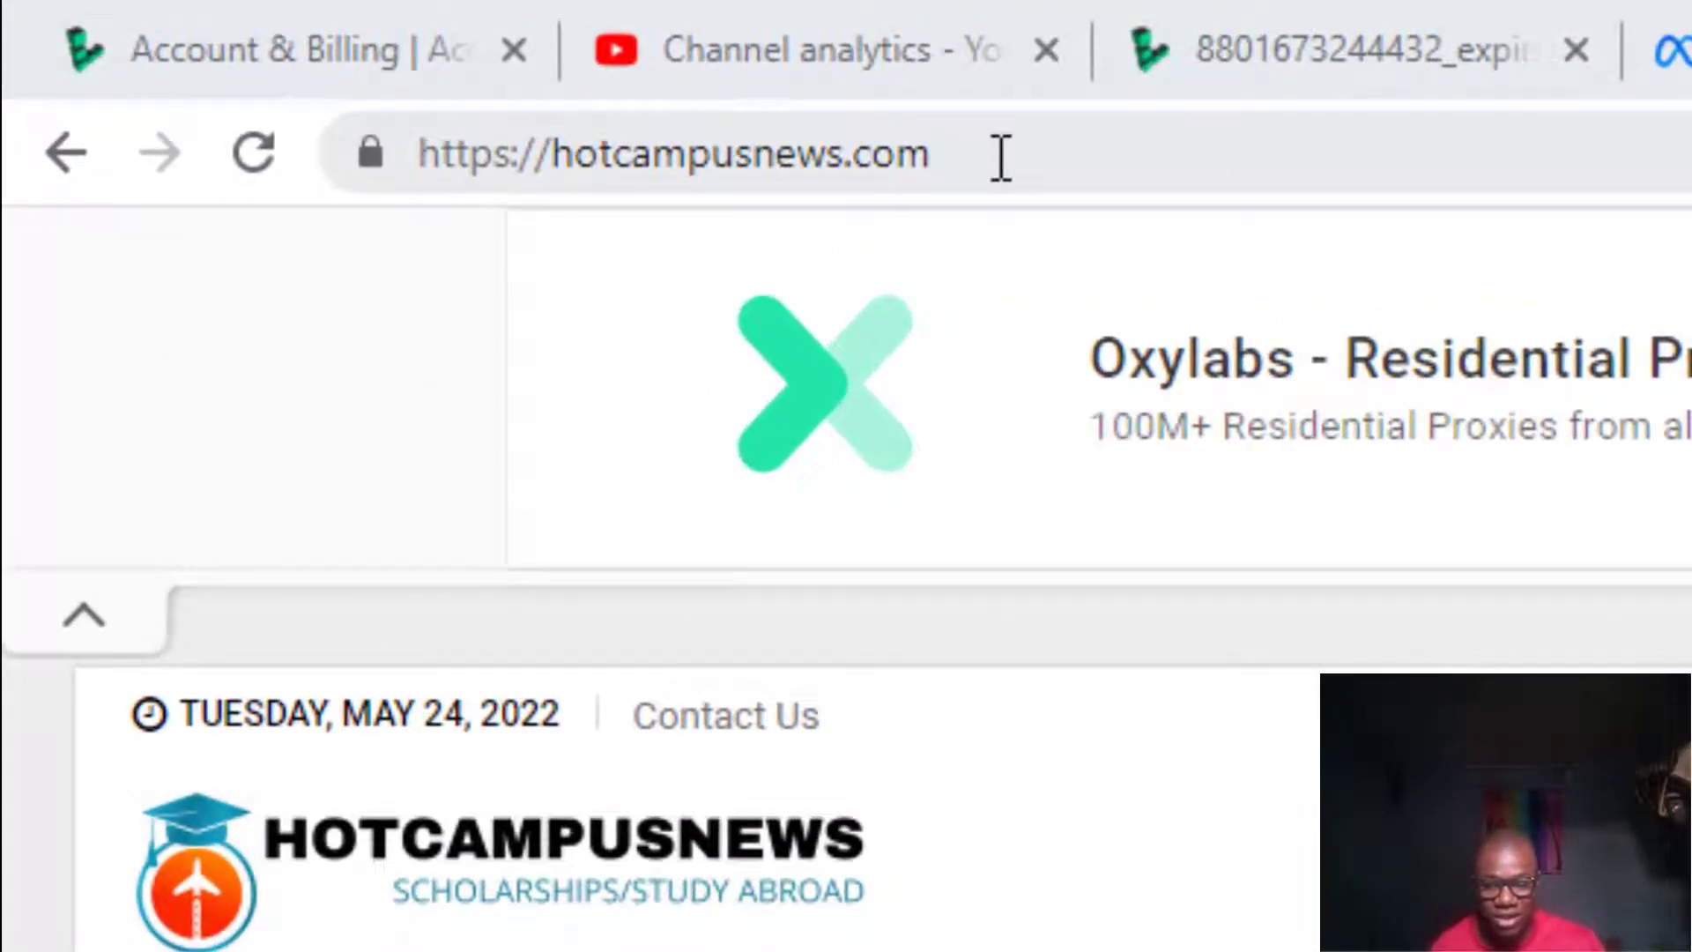
Copy the hotcampusnews.com address, post it on Facebook, and highlight the resulting spam-block warning
{"action": "double_click", "coordinate": [492, 81]}
{"action": "left_click_drag", "start_coordinate": [1278, 170], "coordinate": [423, 119]}
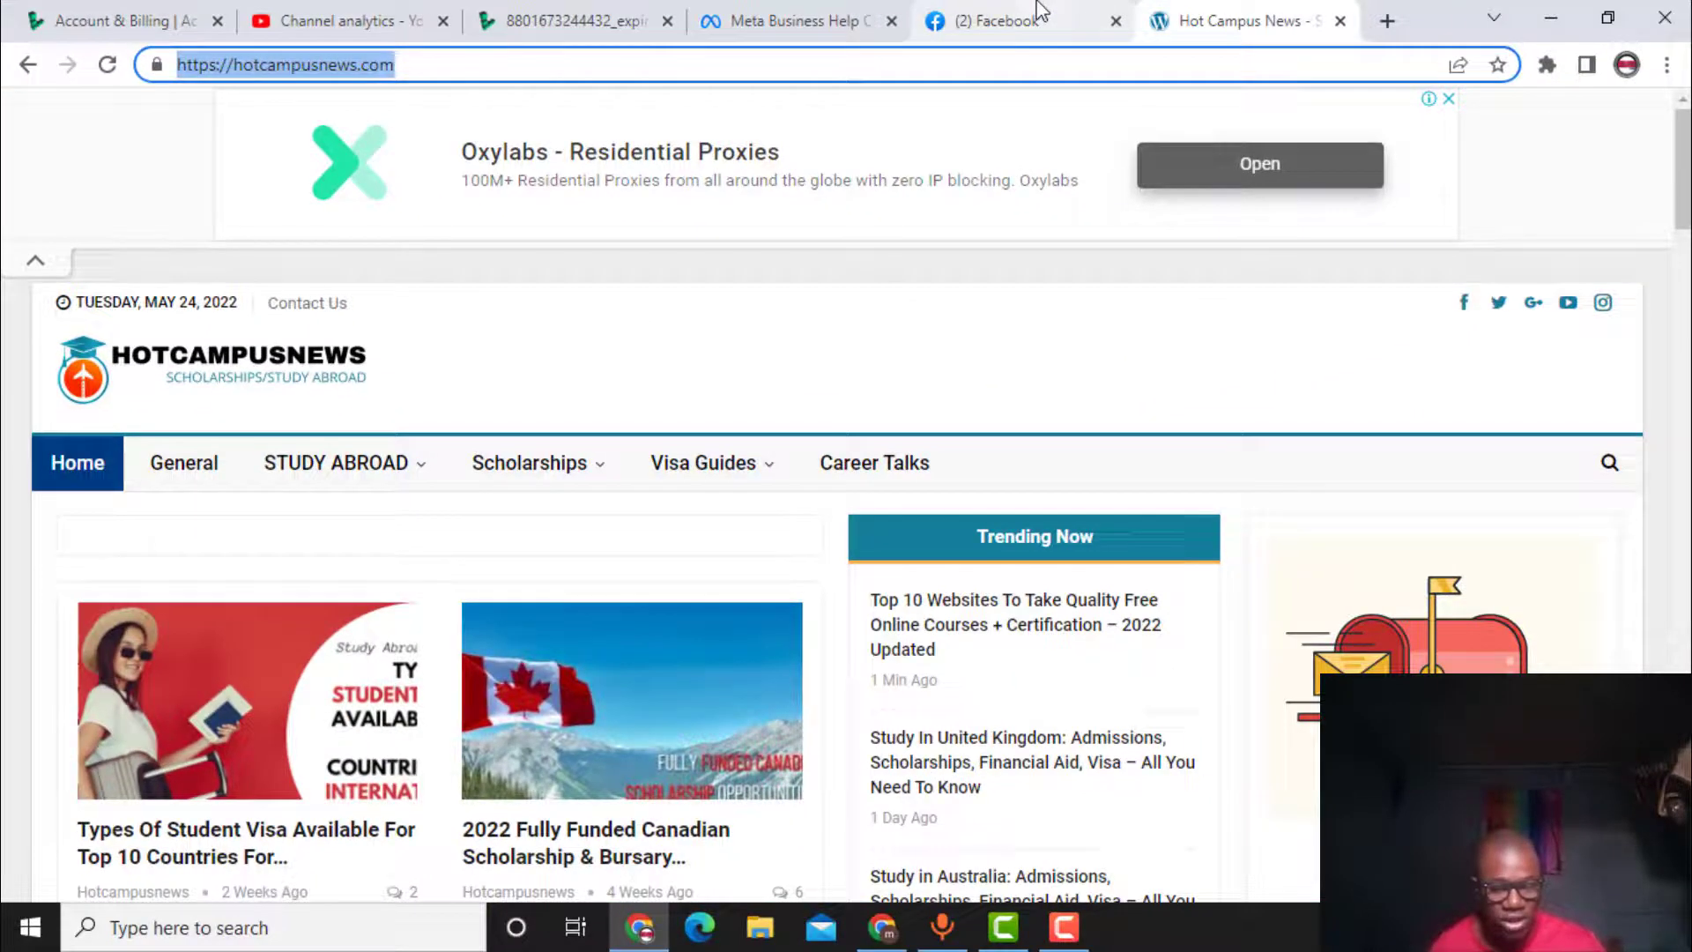
{"action": "left_click", "coordinate": [996, 20]}
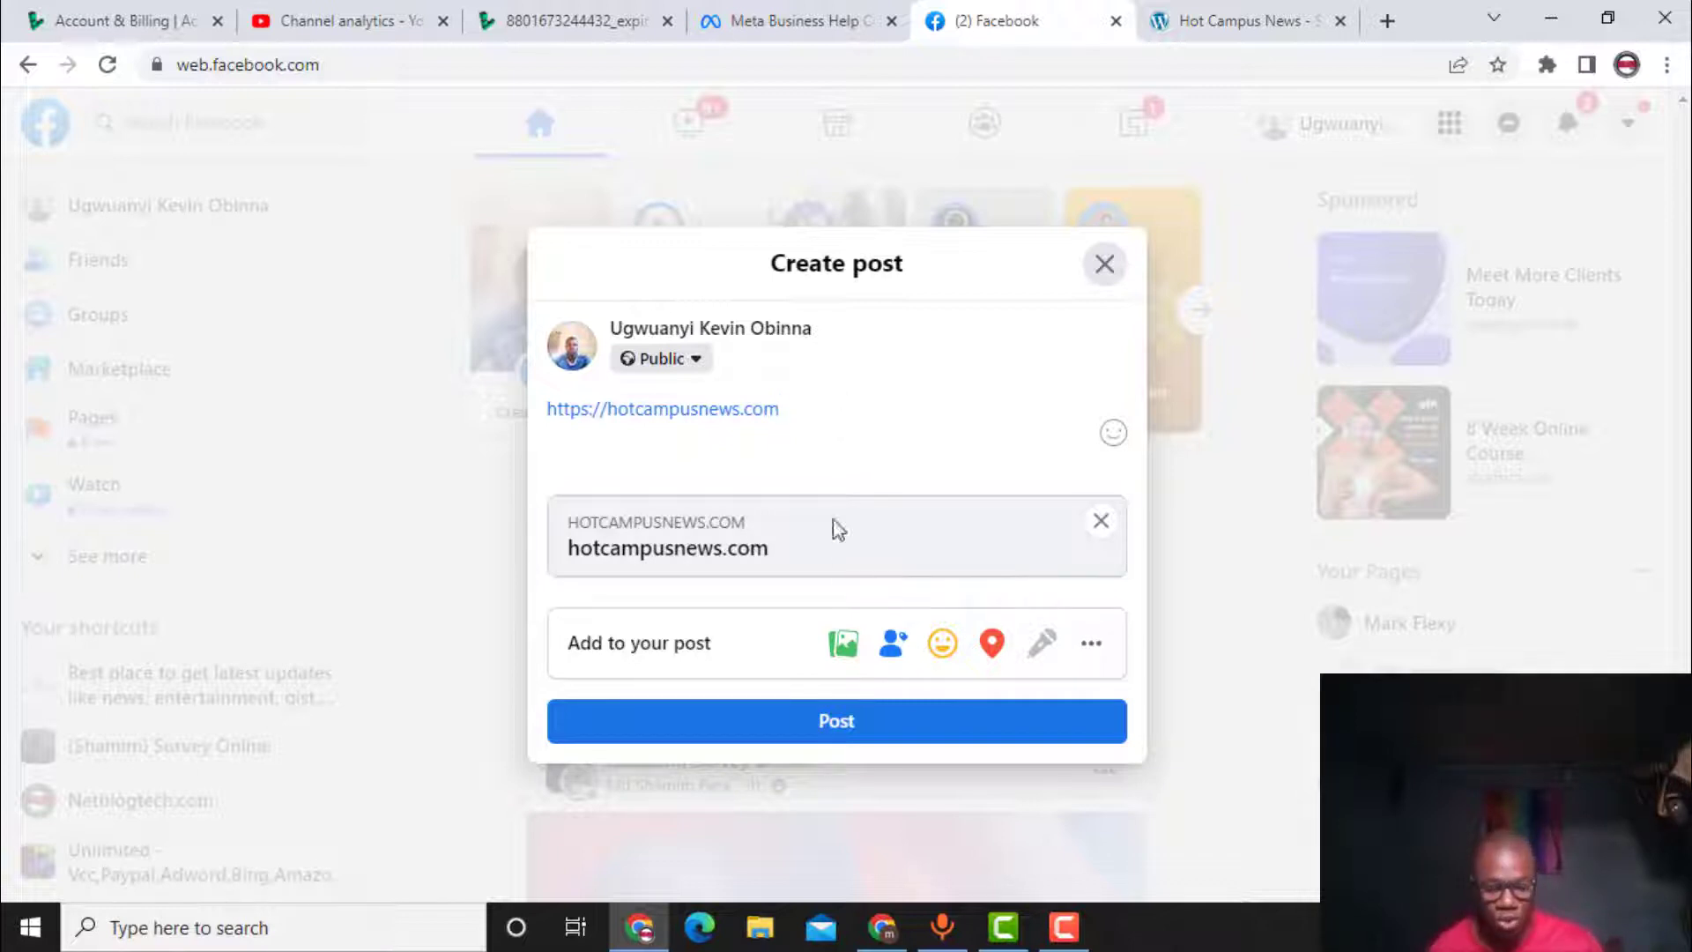
{"action": "left_click", "coordinate": [867, 736]}
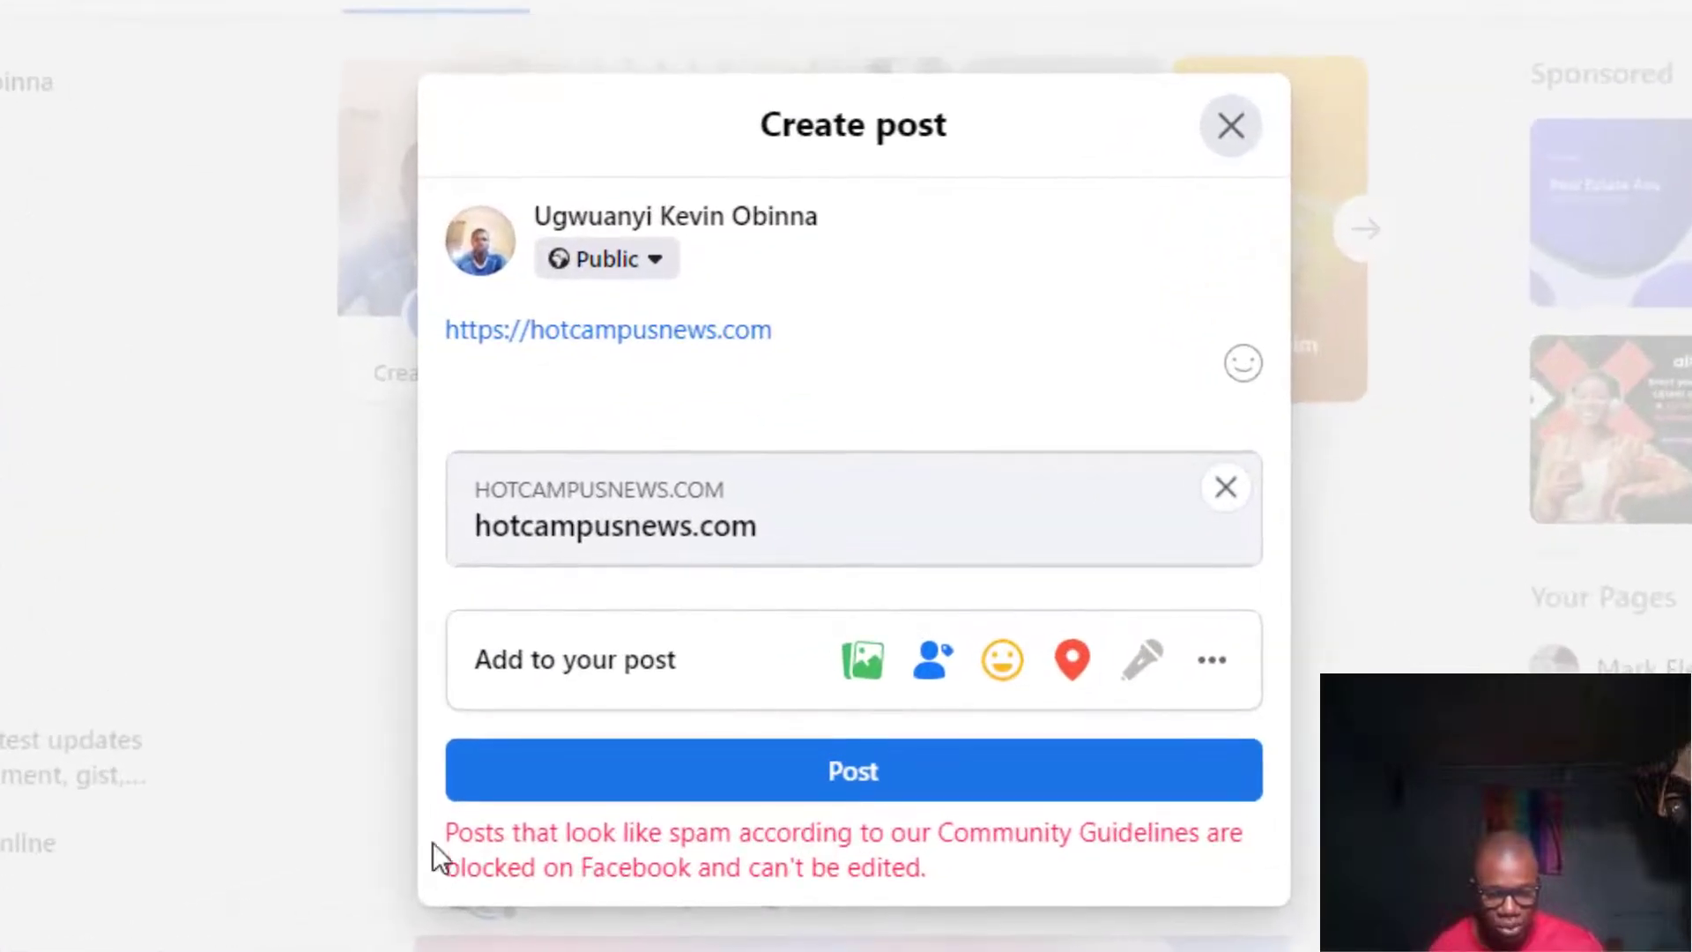
{"action": "left_click_drag", "start_coordinate": [432, 842], "coordinate": [930, 875]}
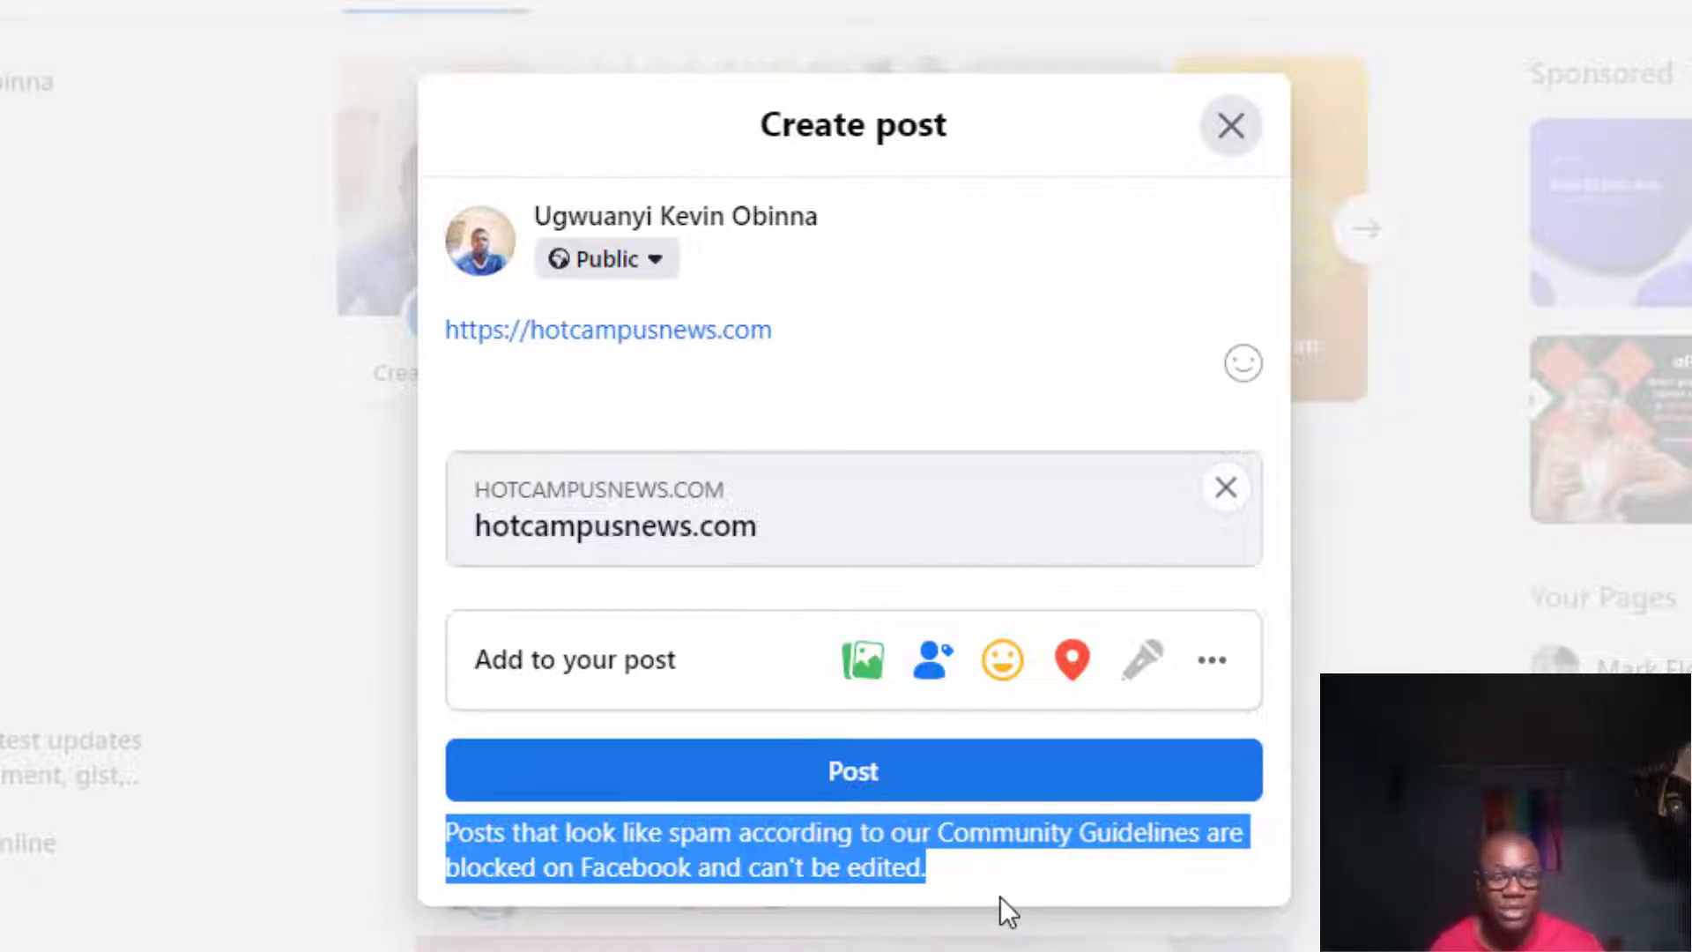
{"action": "left_click", "coordinate": [1005, 901]}
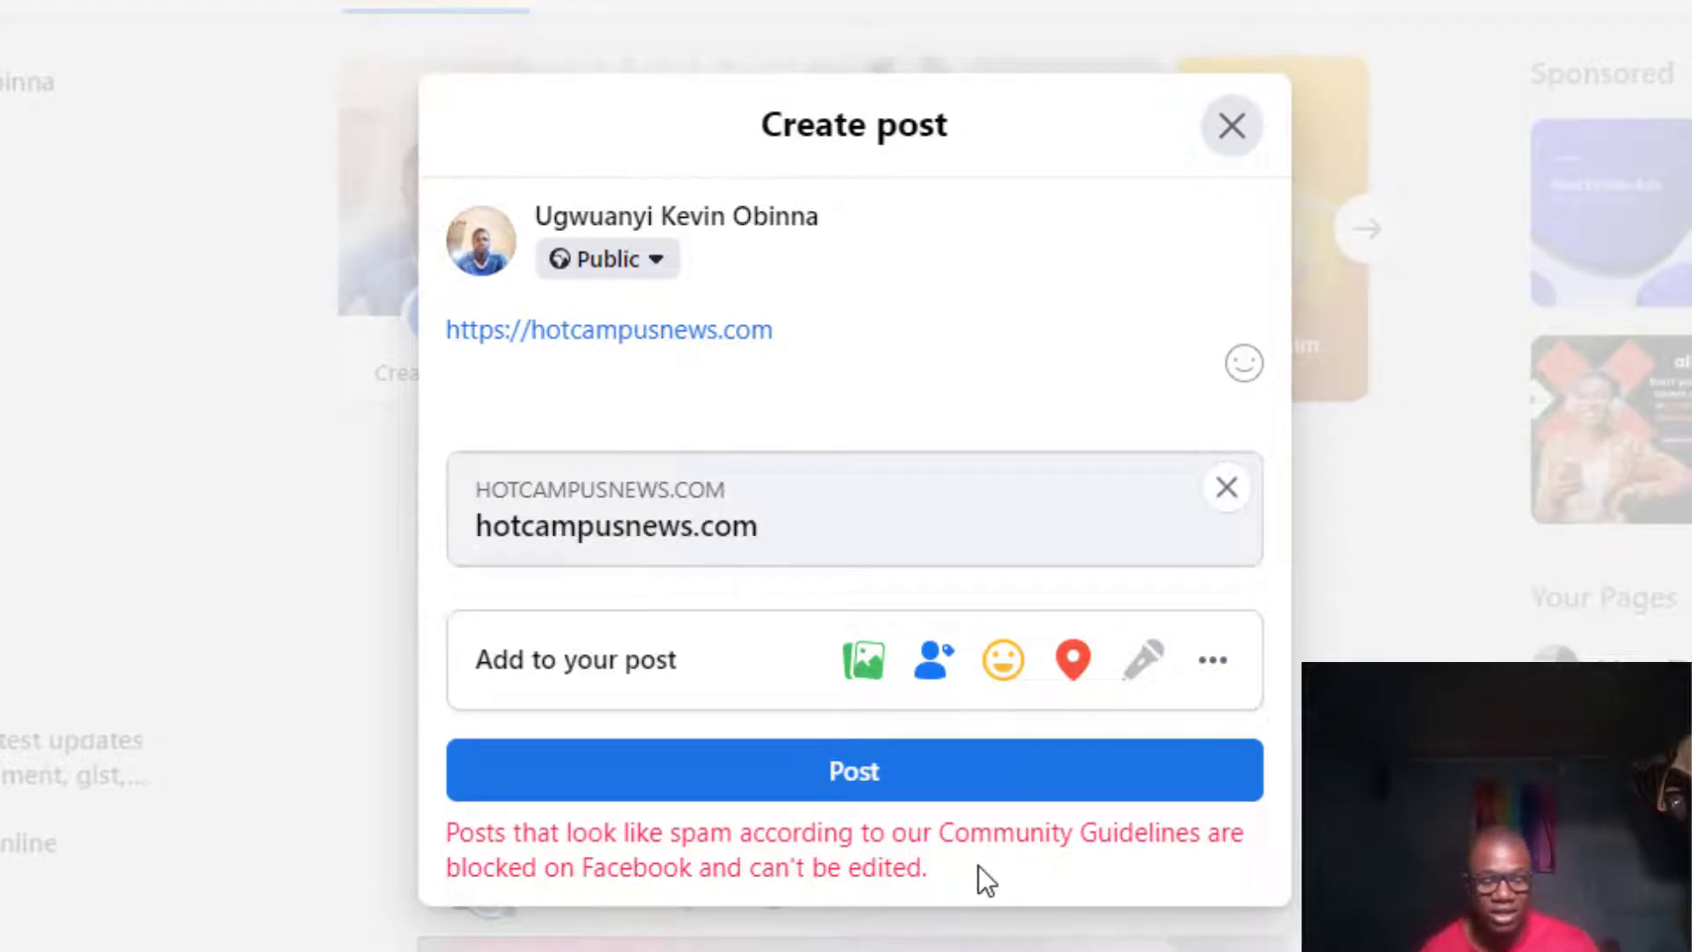
{"action": "left_click_drag", "start_coordinate": [978, 864], "coordinate": [278, 795]}
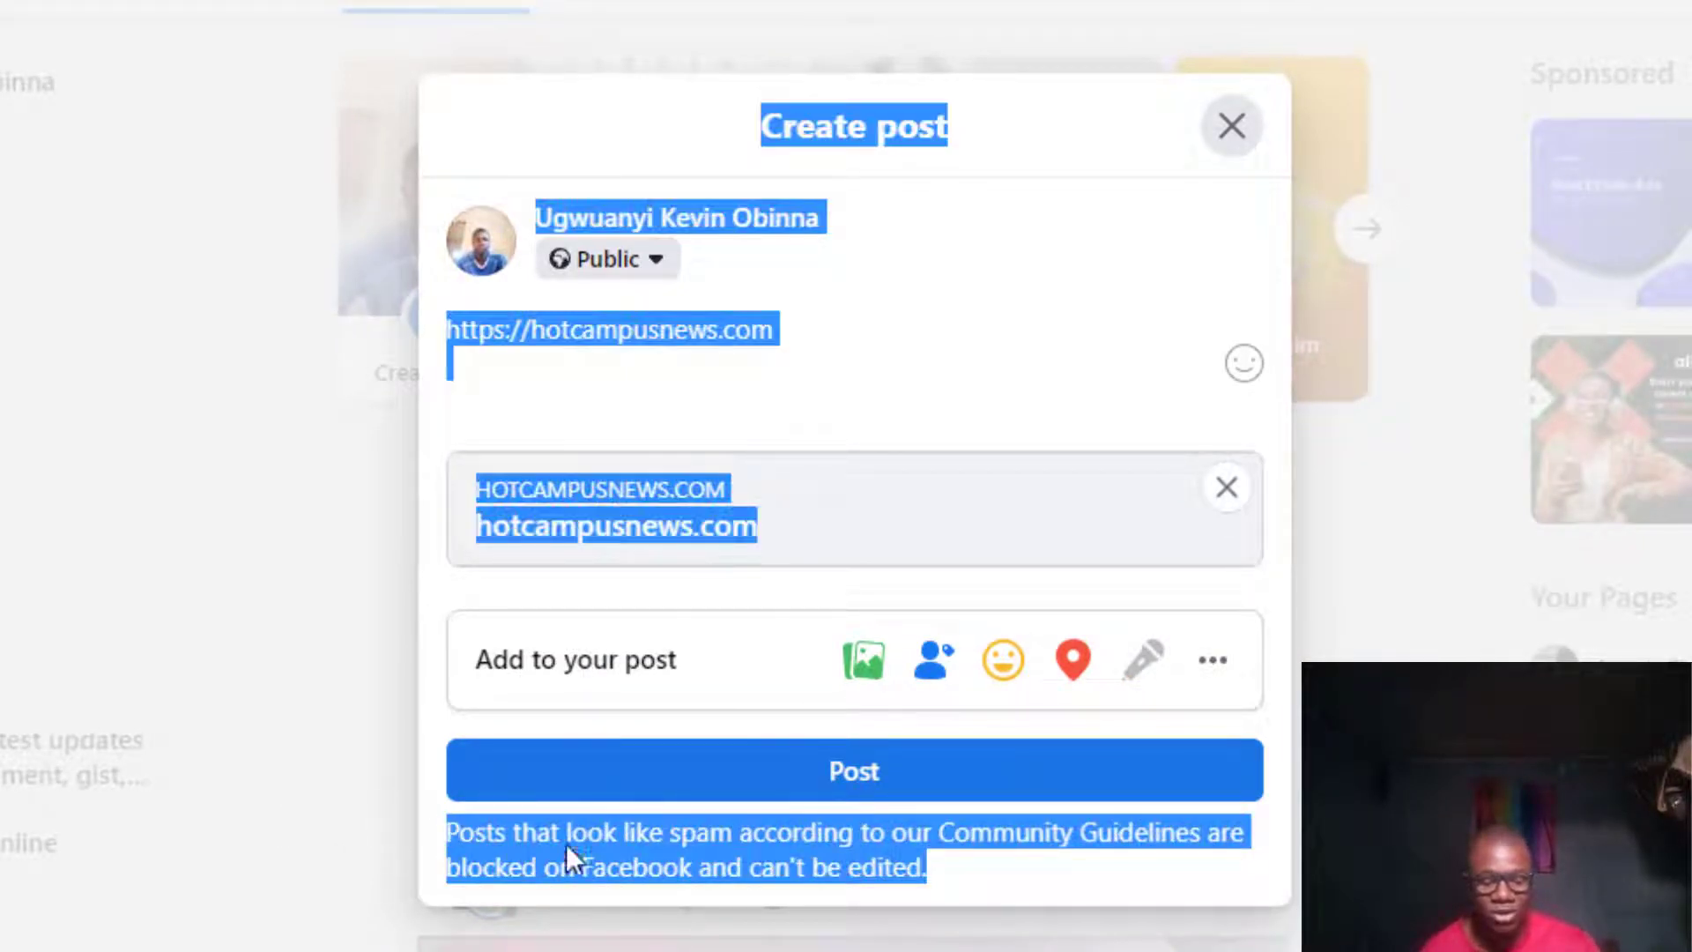
{"action": "left_click", "coordinate": [1028, 869]}
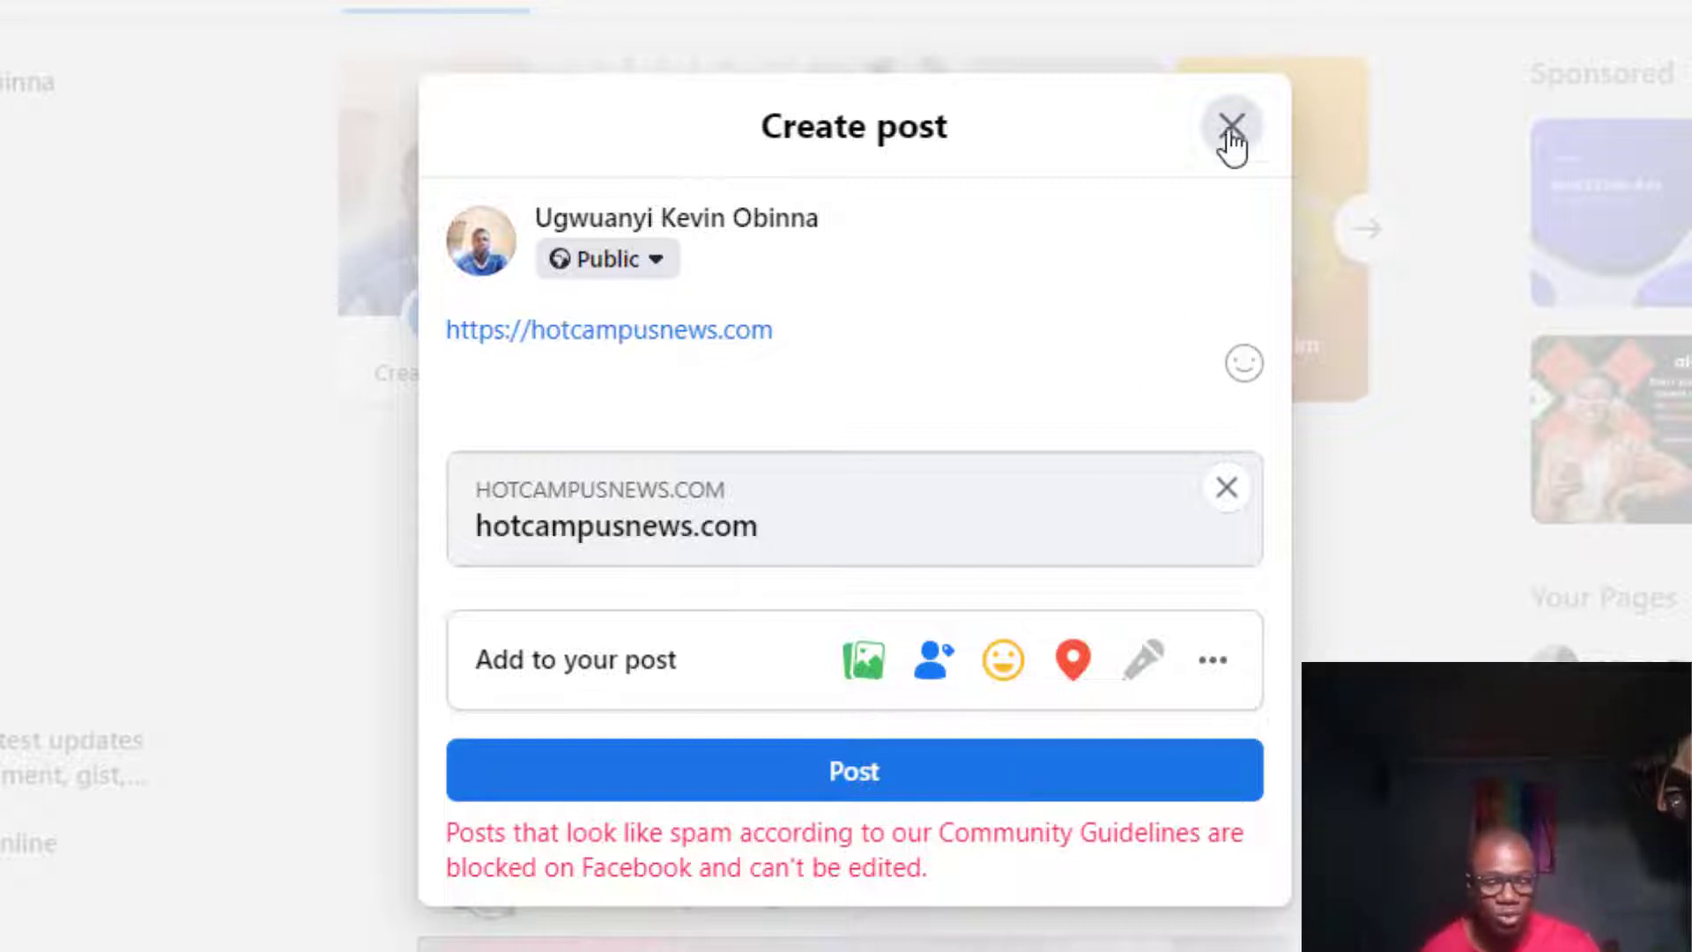
{"action": "left_click", "coordinate": [1279, 853]}
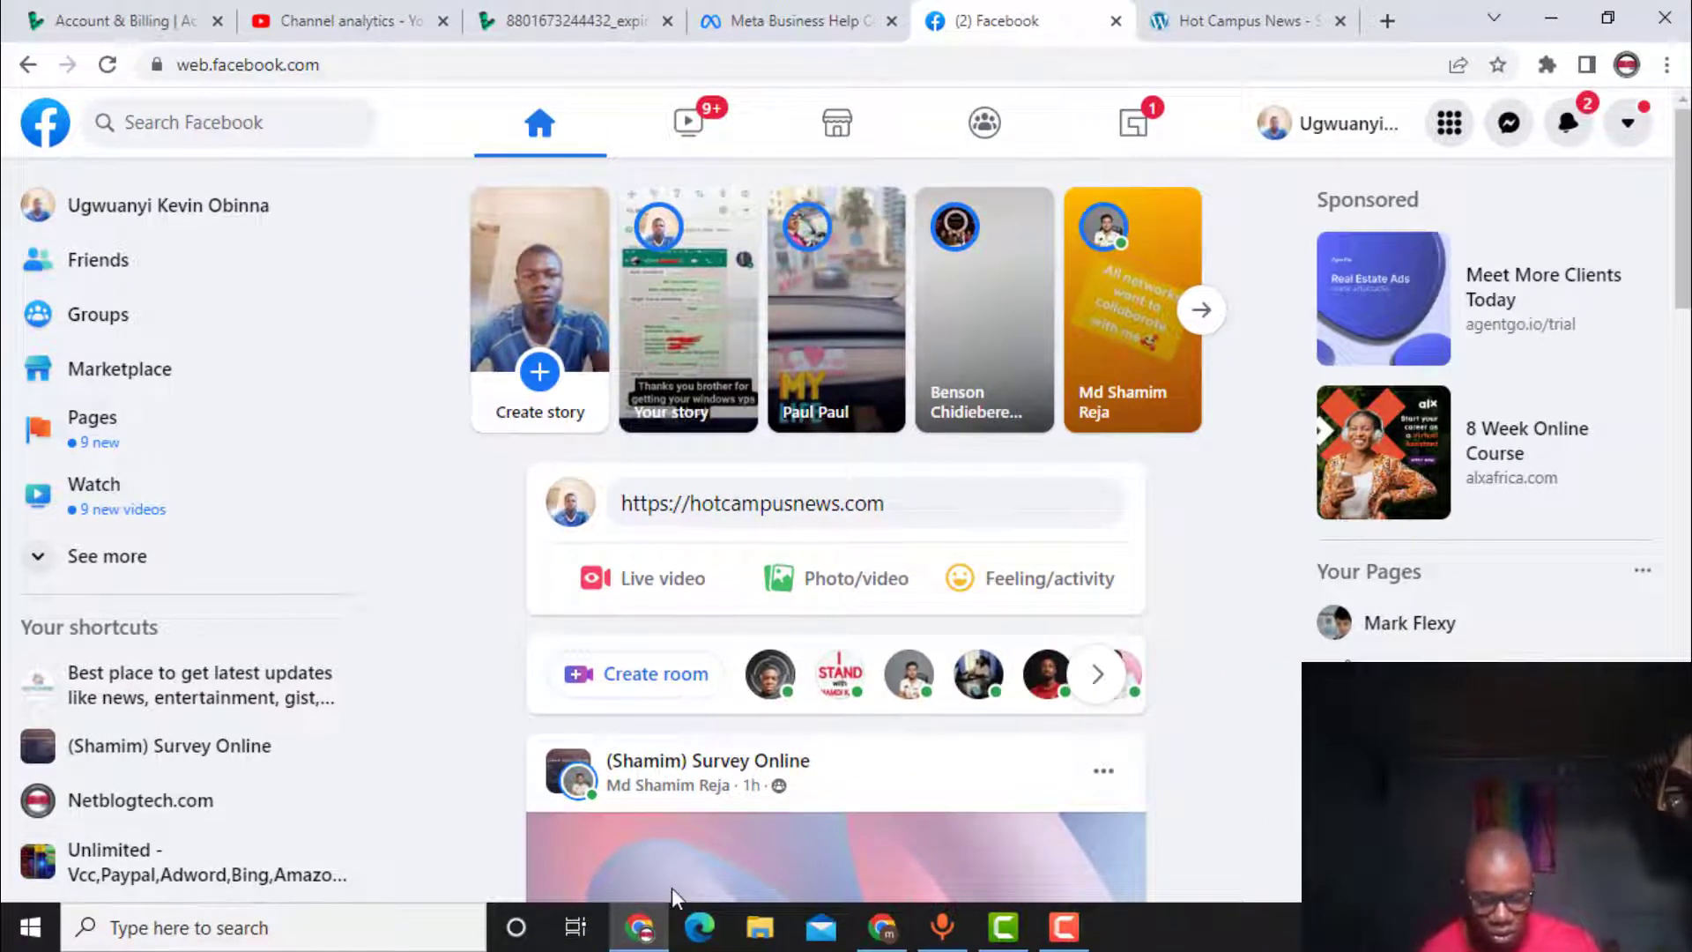
{"action": "left_click", "coordinate": [639, 927]}
{"action": "left_click", "coordinate": [581, 65]}
{"action": "left_click_drag", "start_coordinate": [582, 65], "coordinate": [497, 66]}
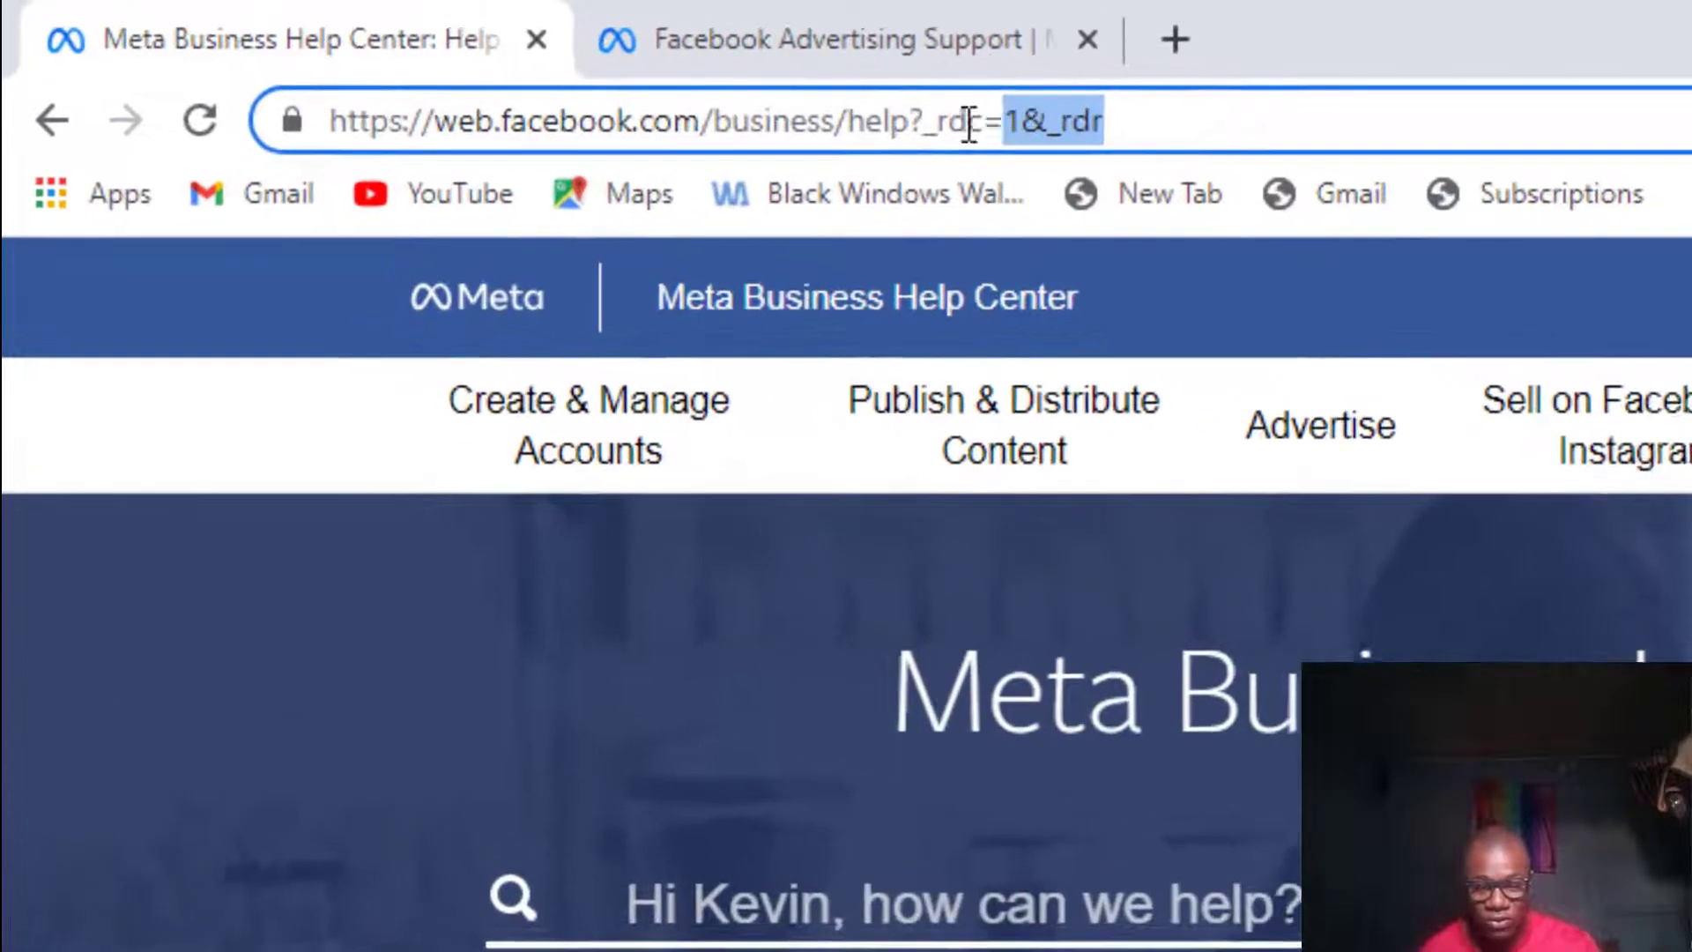
{"action": "left_click_drag", "start_coordinate": [970, 124], "coordinate": [128, 117]}
{"action": "key", "text": "BackSpace"}
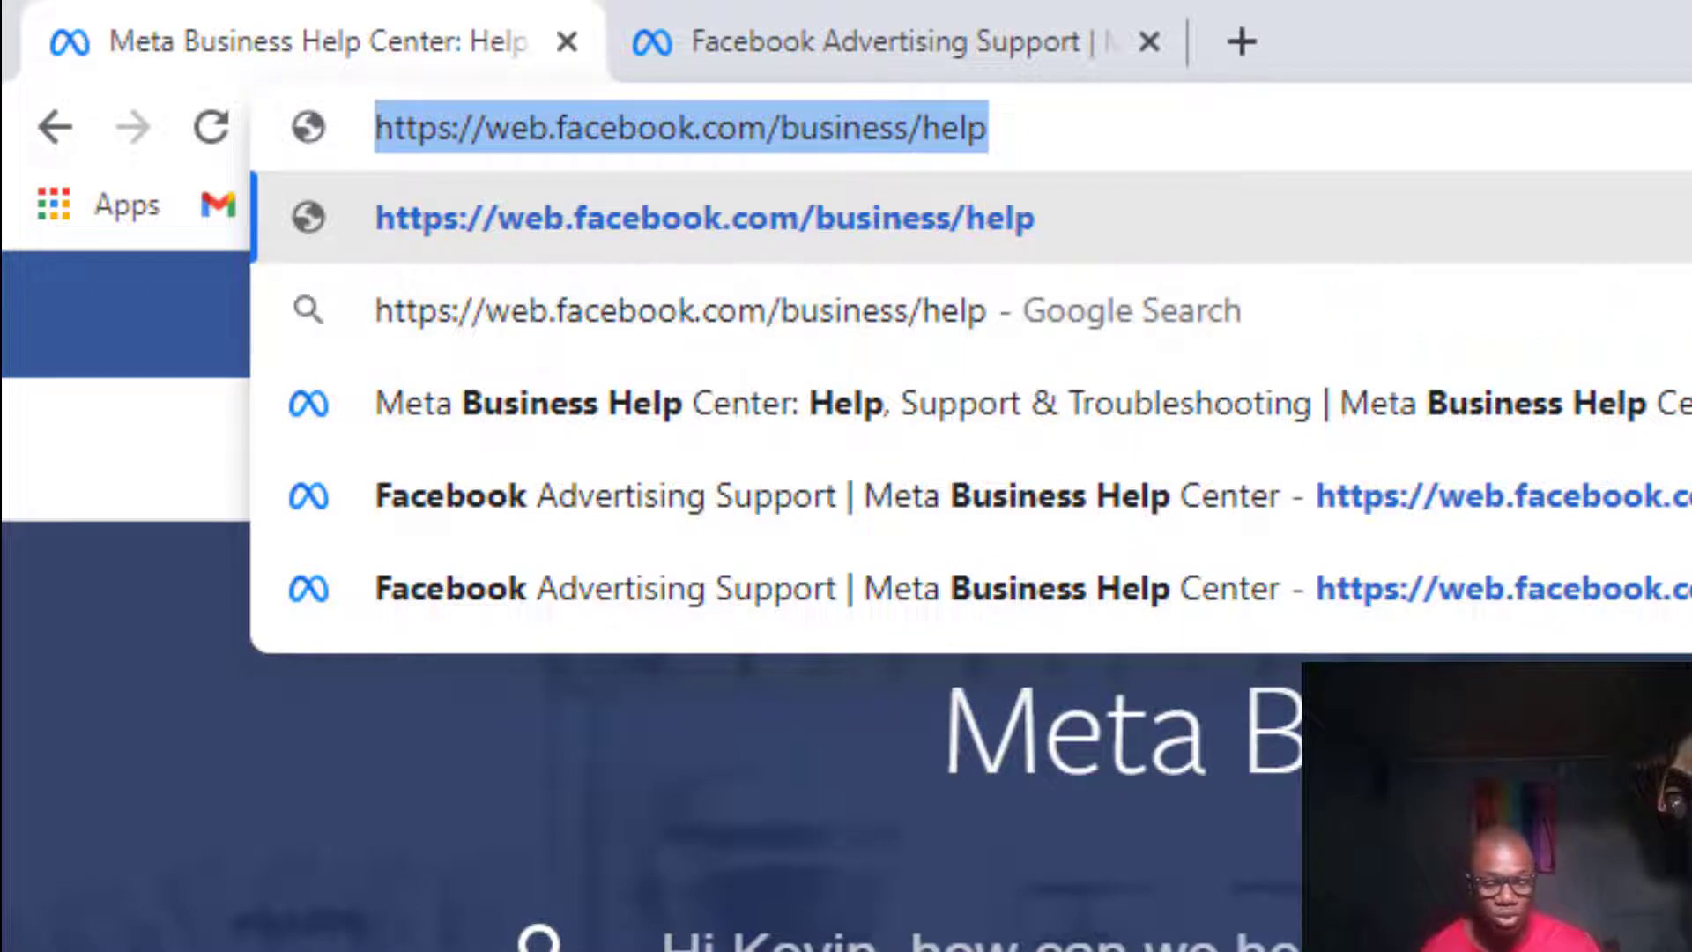
{"action": "key", "text": "Return"}
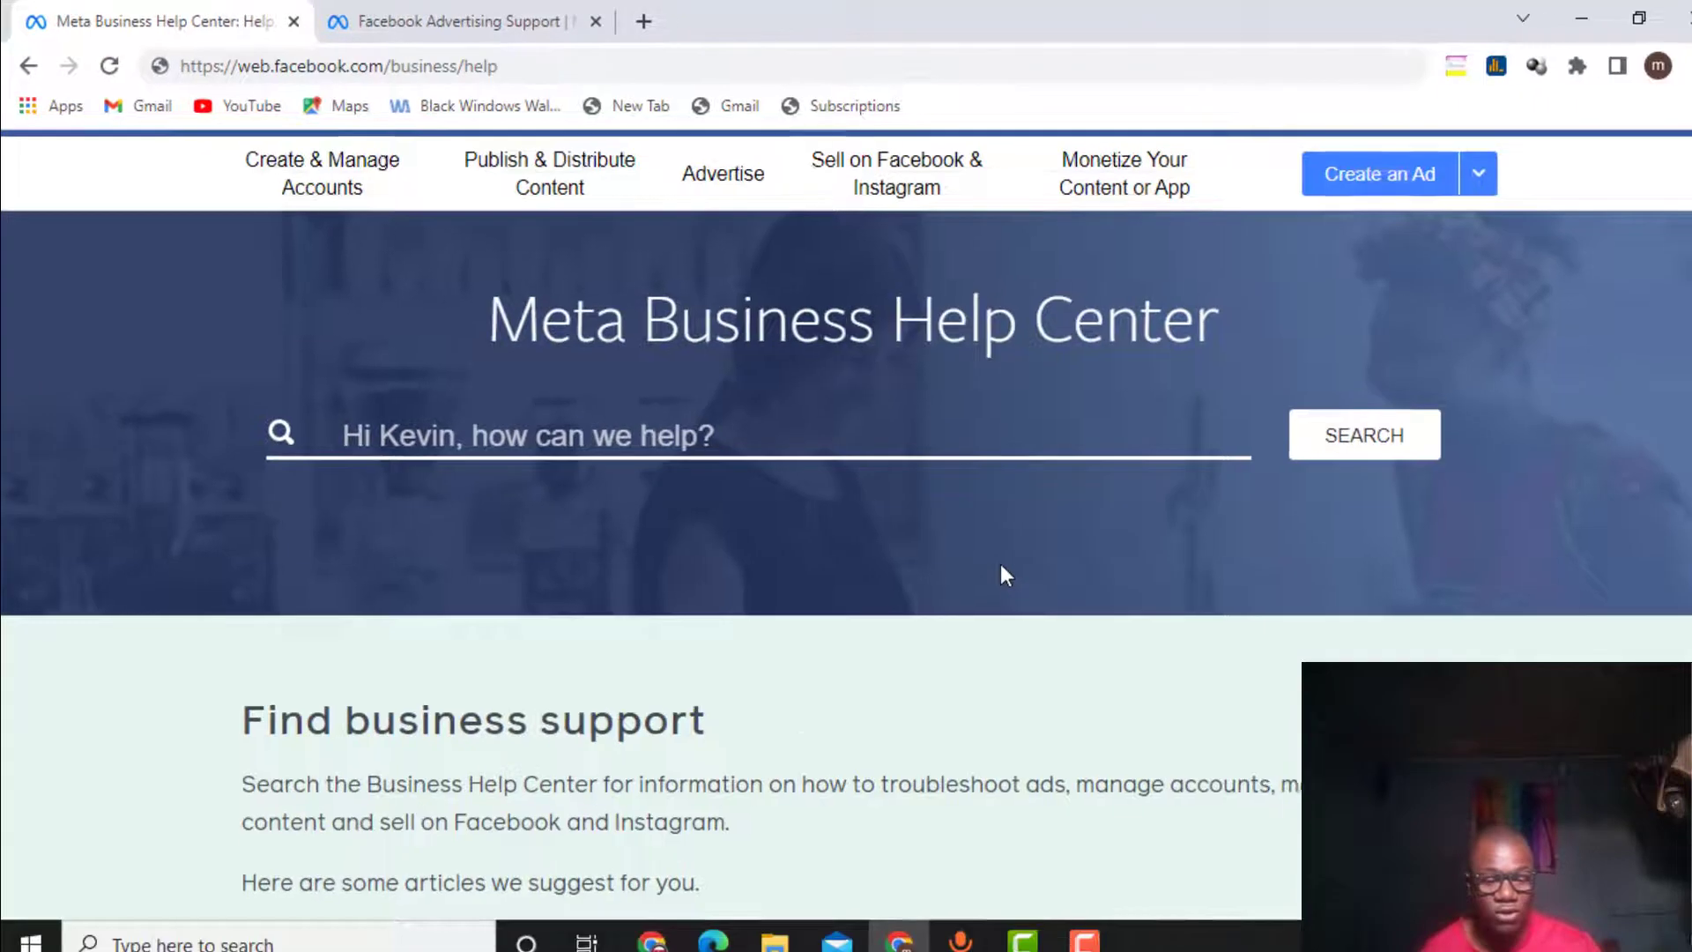
Go from 'Still need help?' via Get Started to the Get Support page offering Contact Advertising Support
{"action": "scroll", "coordinate": [987, 565], "scroll_direction": "down", "scroll_amount": 2}
{"action": "scroll", "coordinate": [987, 564], "scroll_direction": "down", "scroll_amount": 8}
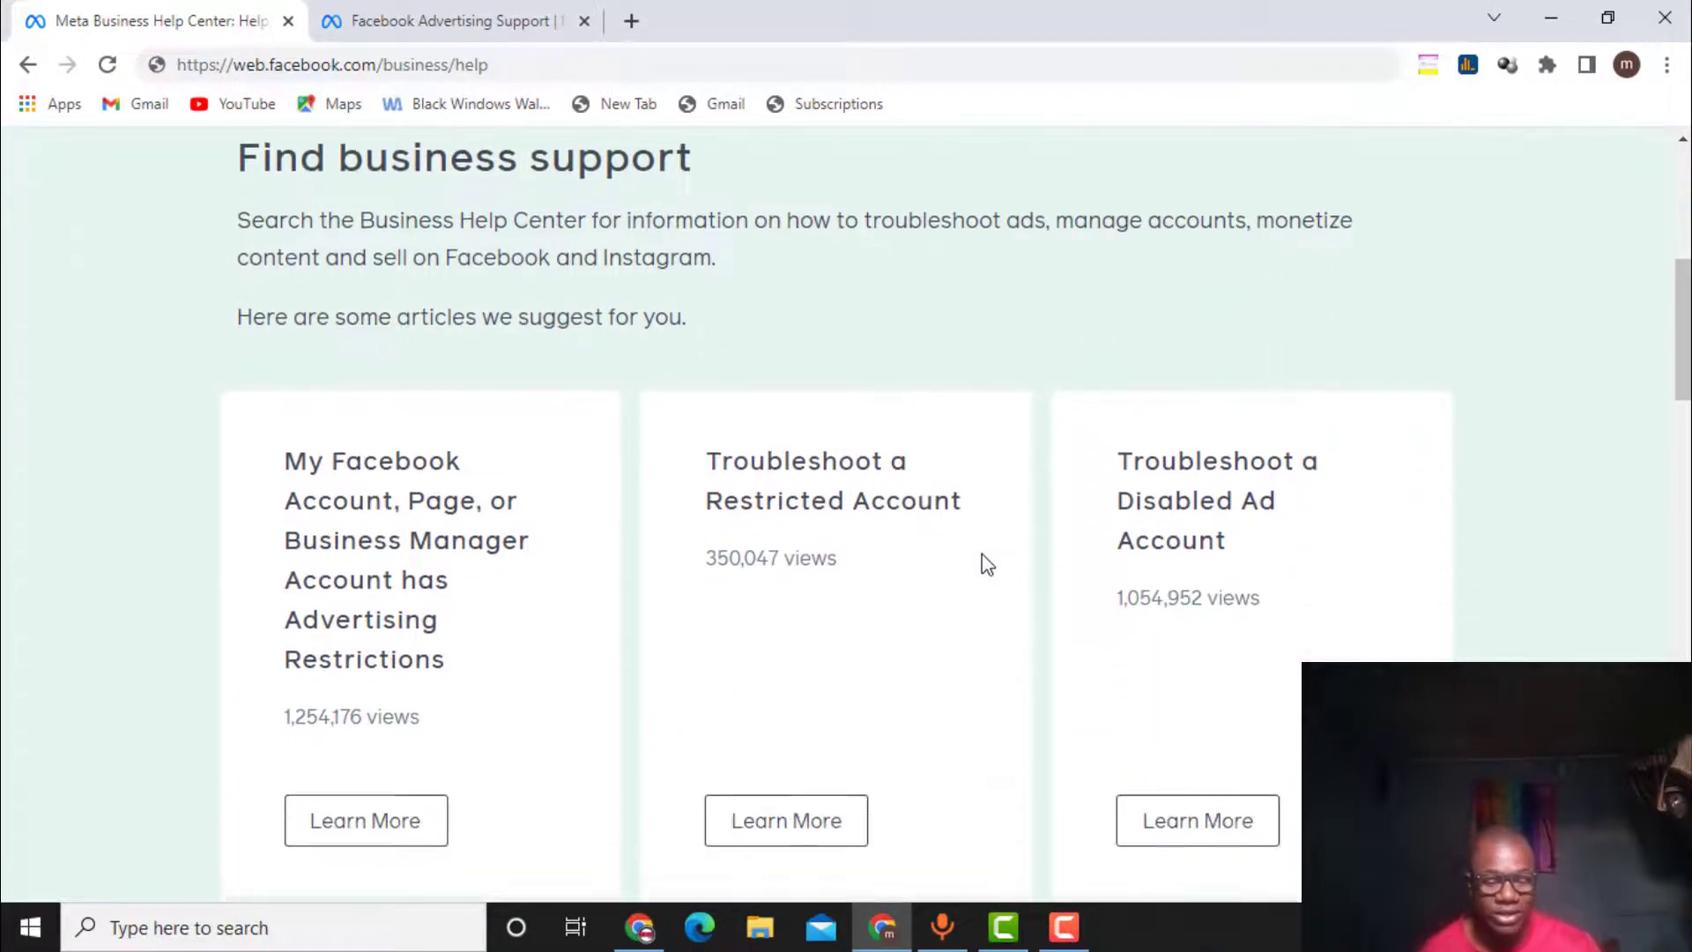
{"action": "scroll", "coordinate": [987, 564], "scroll_direction": "down", "scroll_amount": 8}
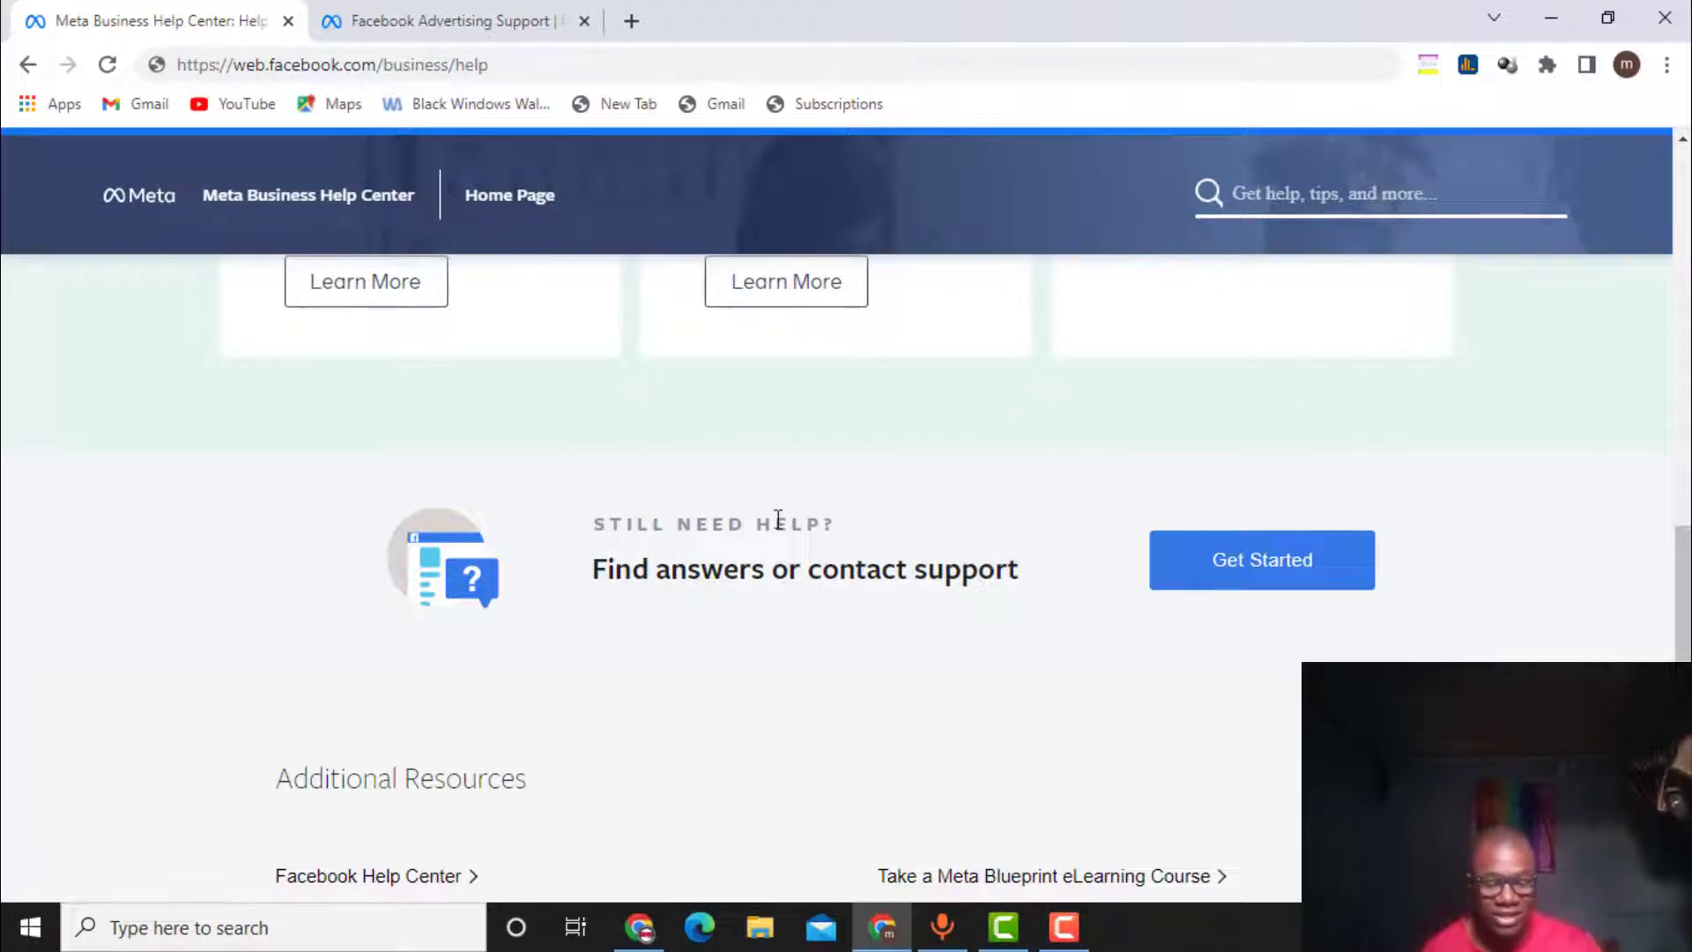
{"action": "left_click_drag", "start_coordinate": [1020, 573], "coordinate": [536, 514]}
{"action": "left_click", "coordinate": [566, 583]}
{"action": "left_click", "coordinate": [1291, 562]}
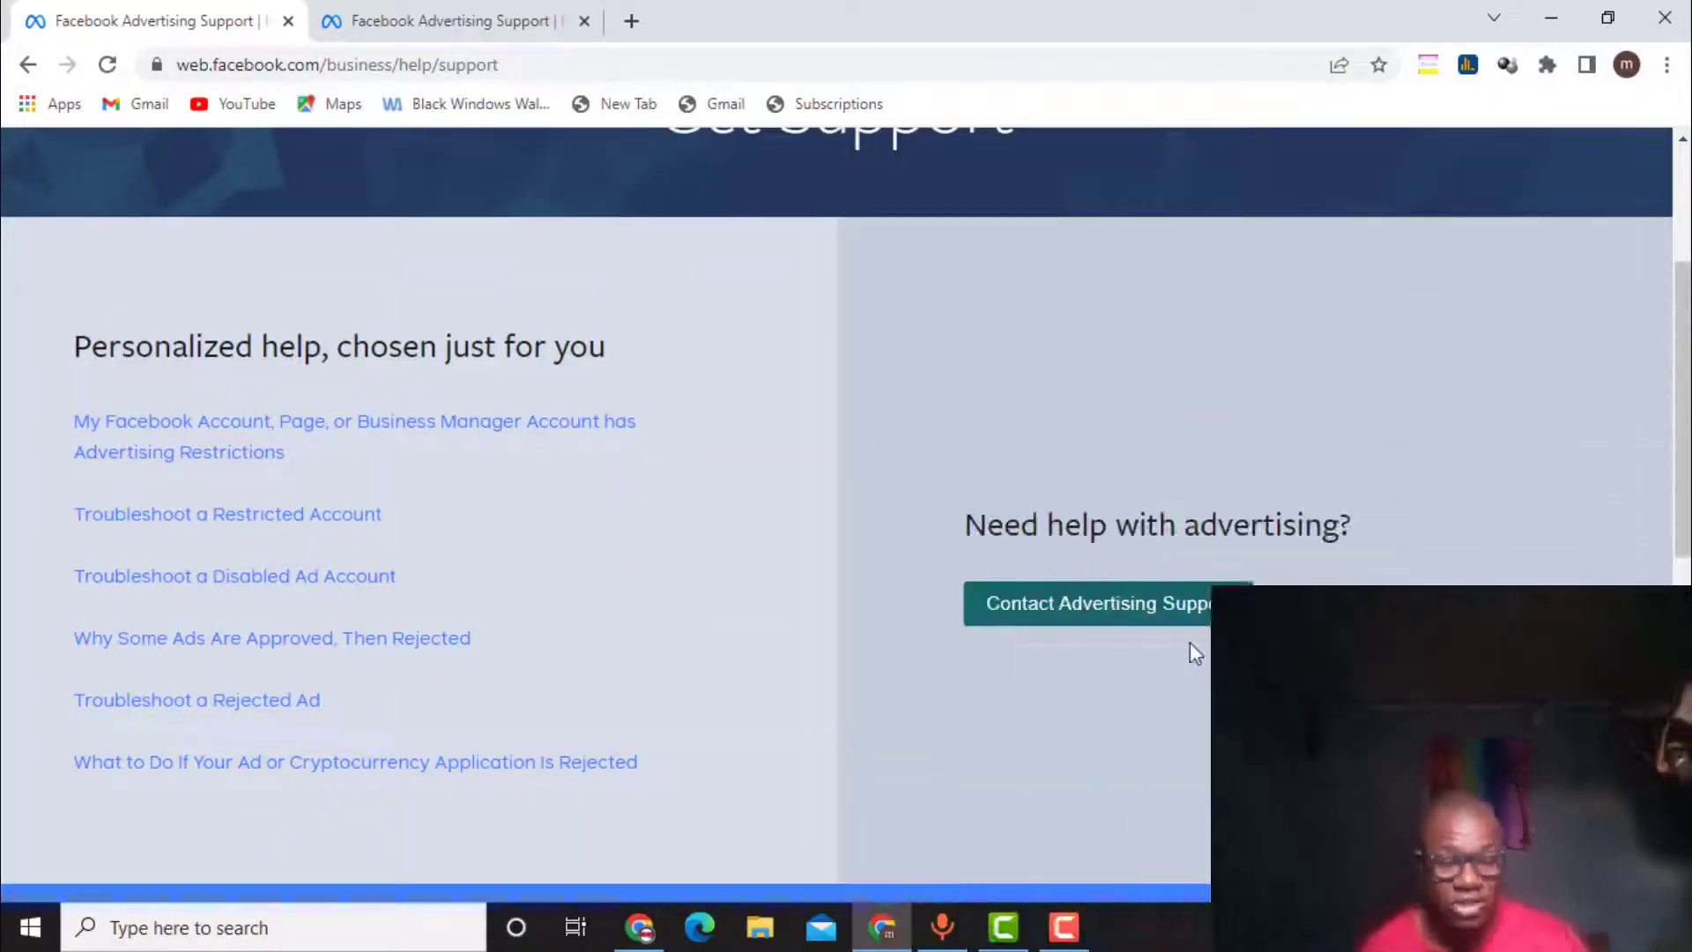
{"action": "left_click_drag", "start_coordinate": [947, 520], "coordinate": [1363, 540]}
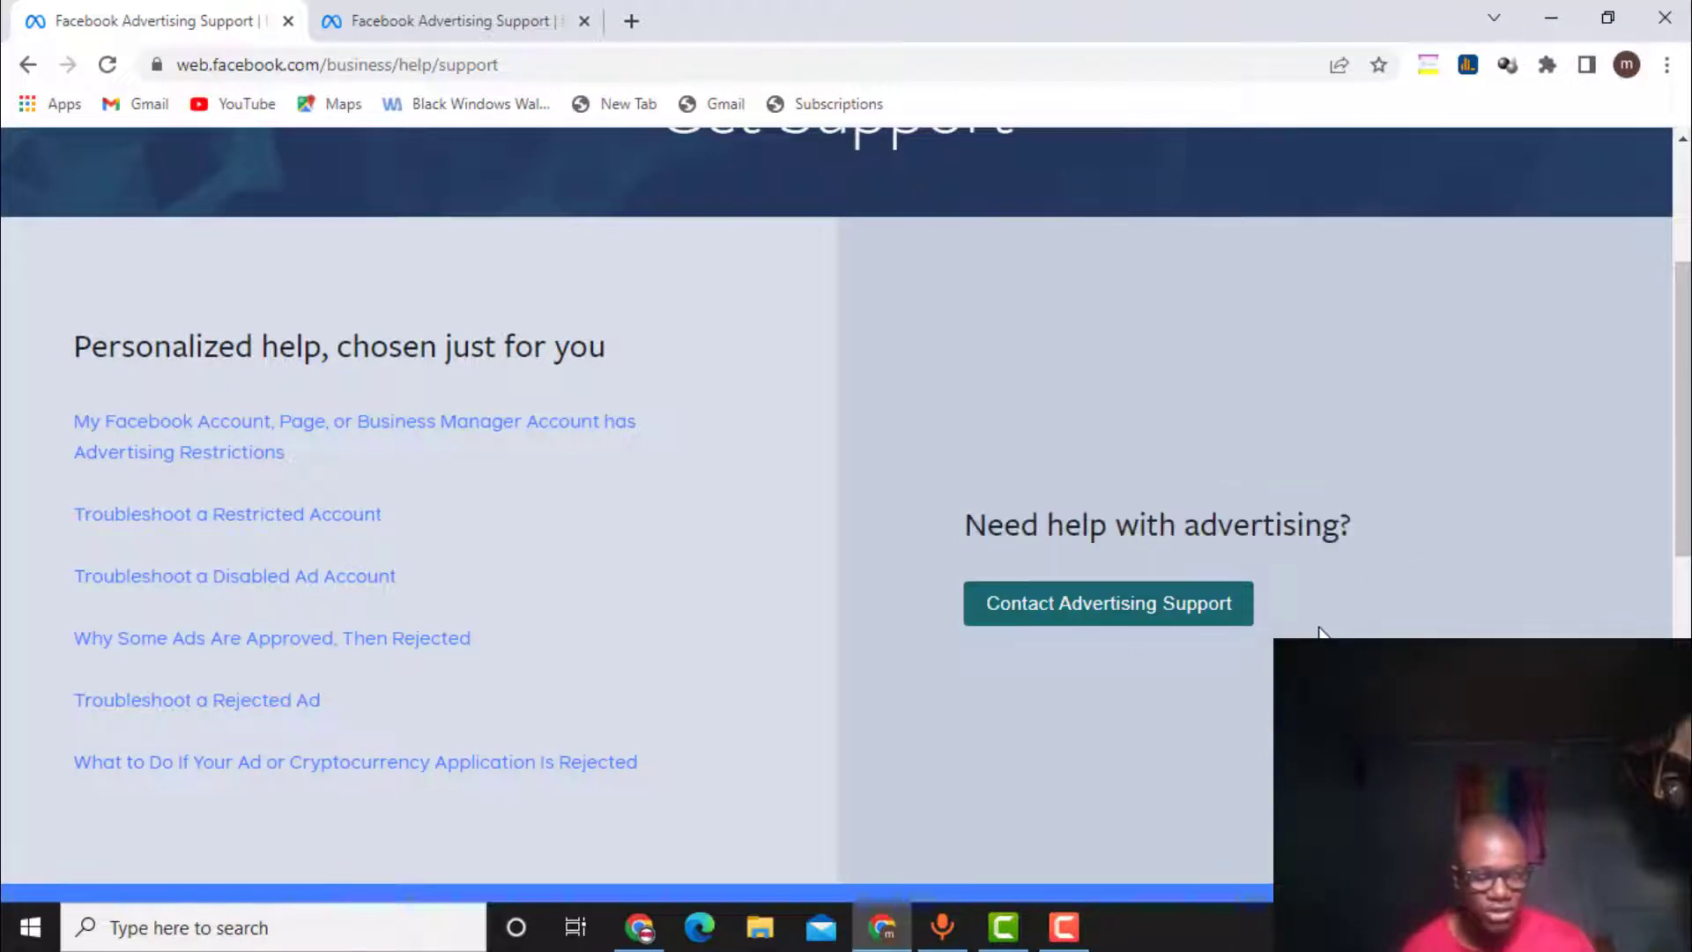
Start an advertising support request and choose the Page needing help as the asset
{"action": "left_click", "coordinate": [1077, 615]}
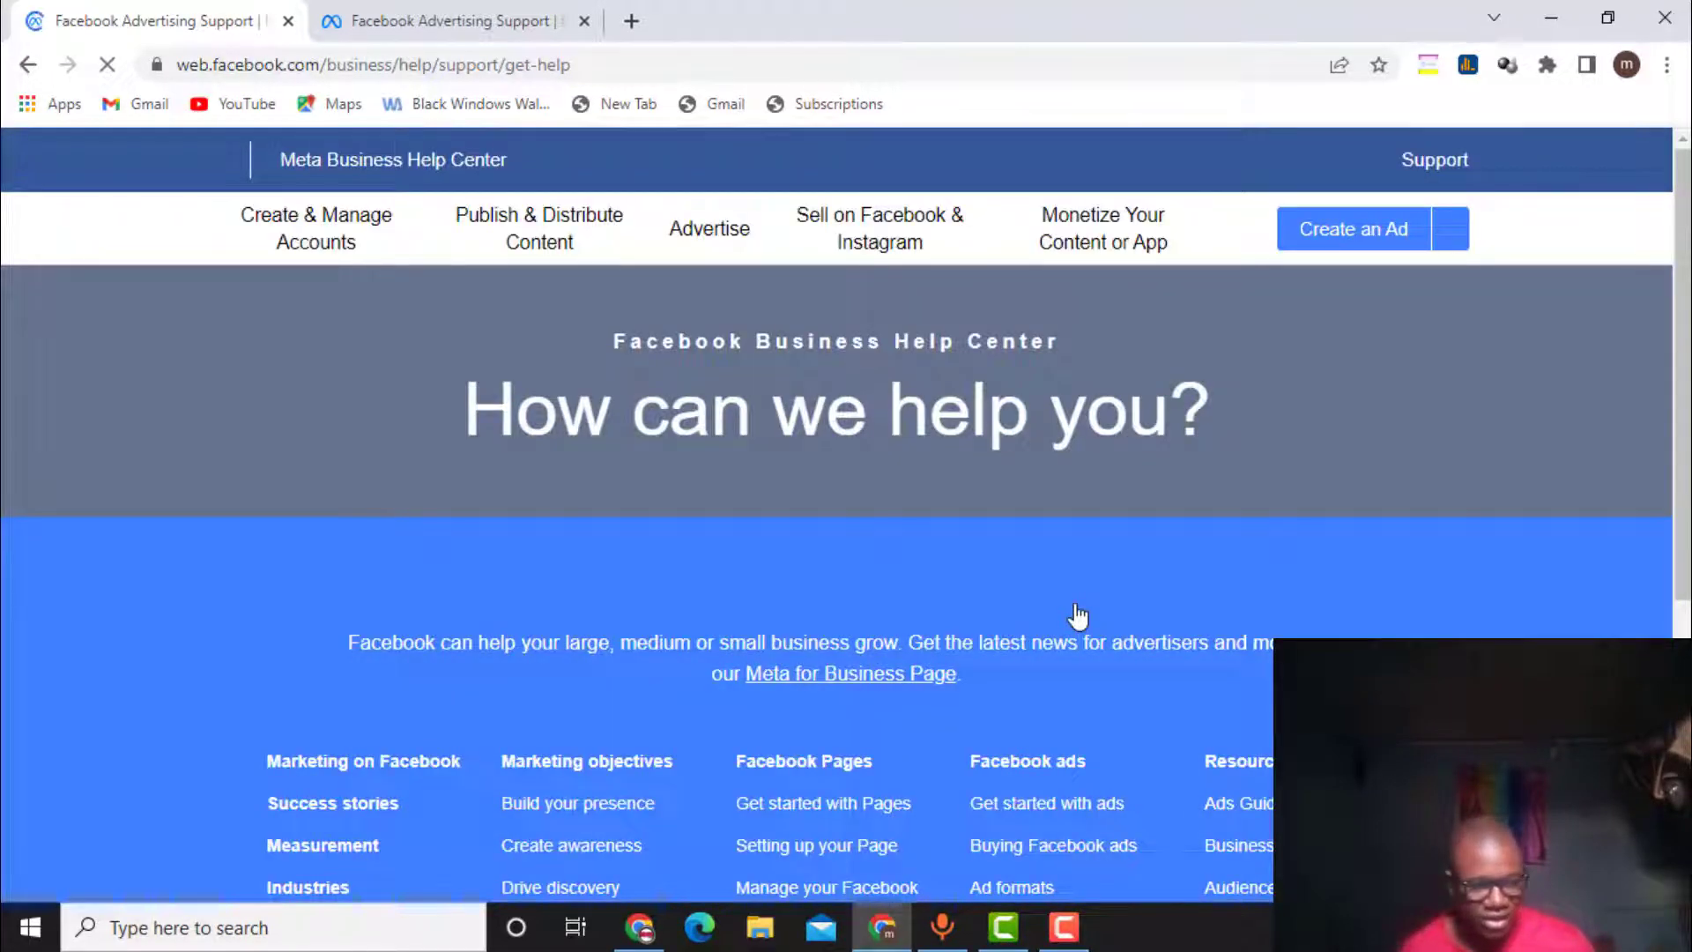
{"action": "scroll", "coordinate": [1077, 615], "scroll_direction": "down", "scroll_amount": 1}
{"action": "scroll", "coordinate": [1076, 608], "scroll_direction": "down", "scroll_amount": 1}
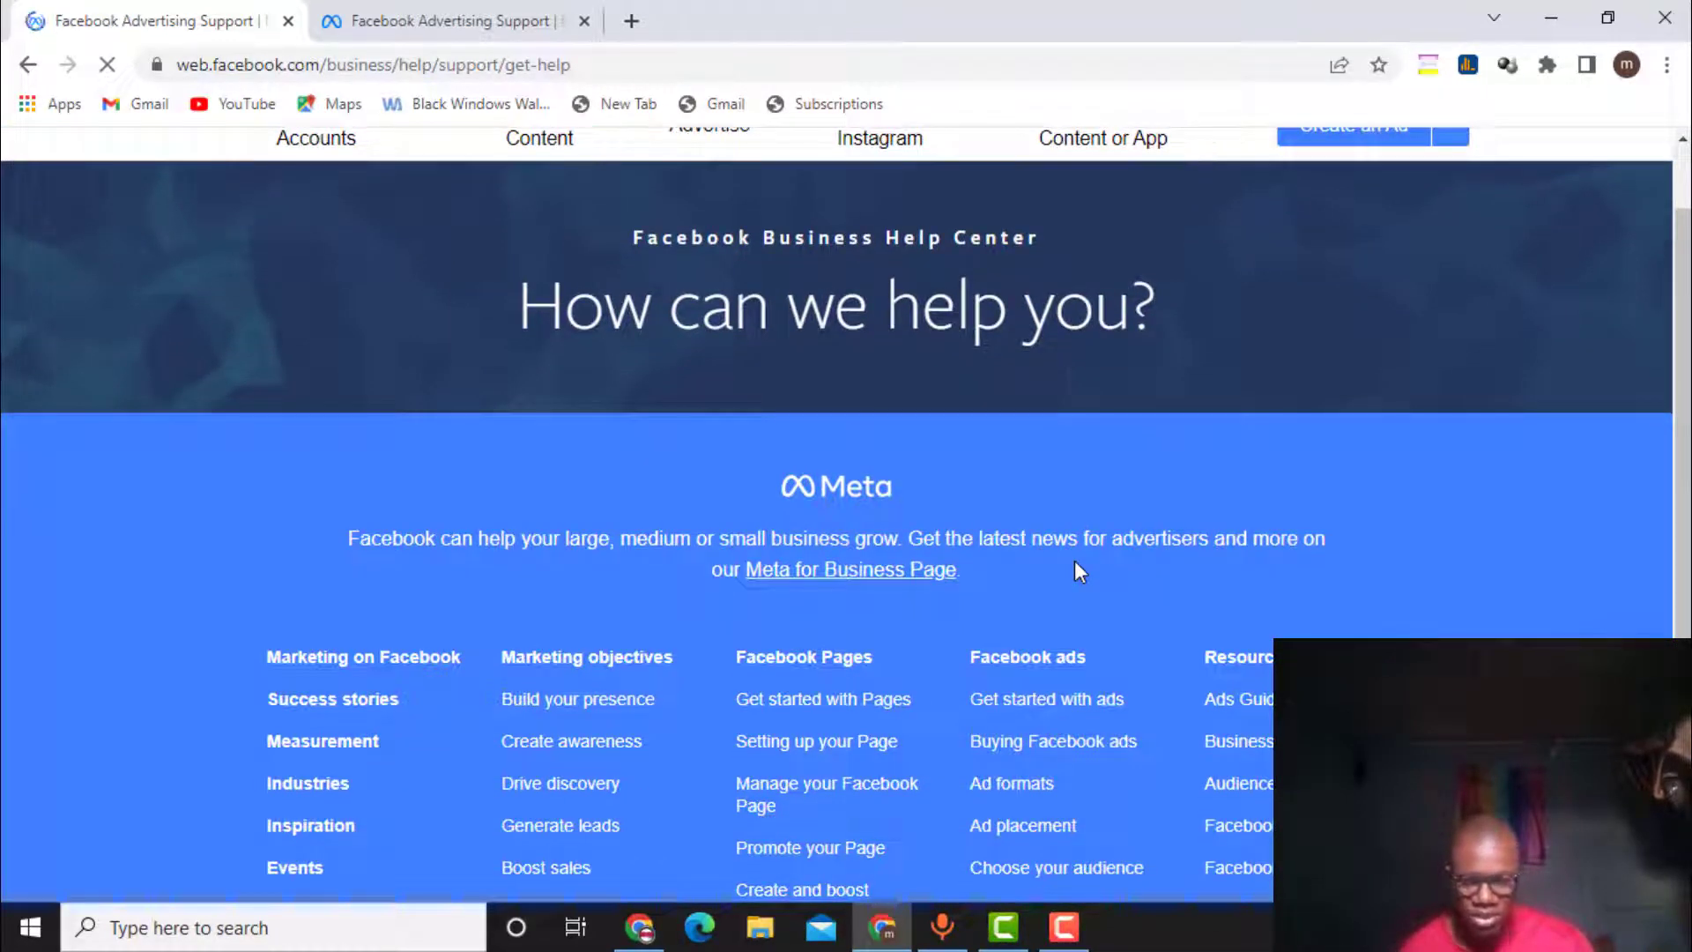
{"action": "scroll", "coordinate": [1076, 564], "scroll_direction": "down", "scroll_amount": 3}
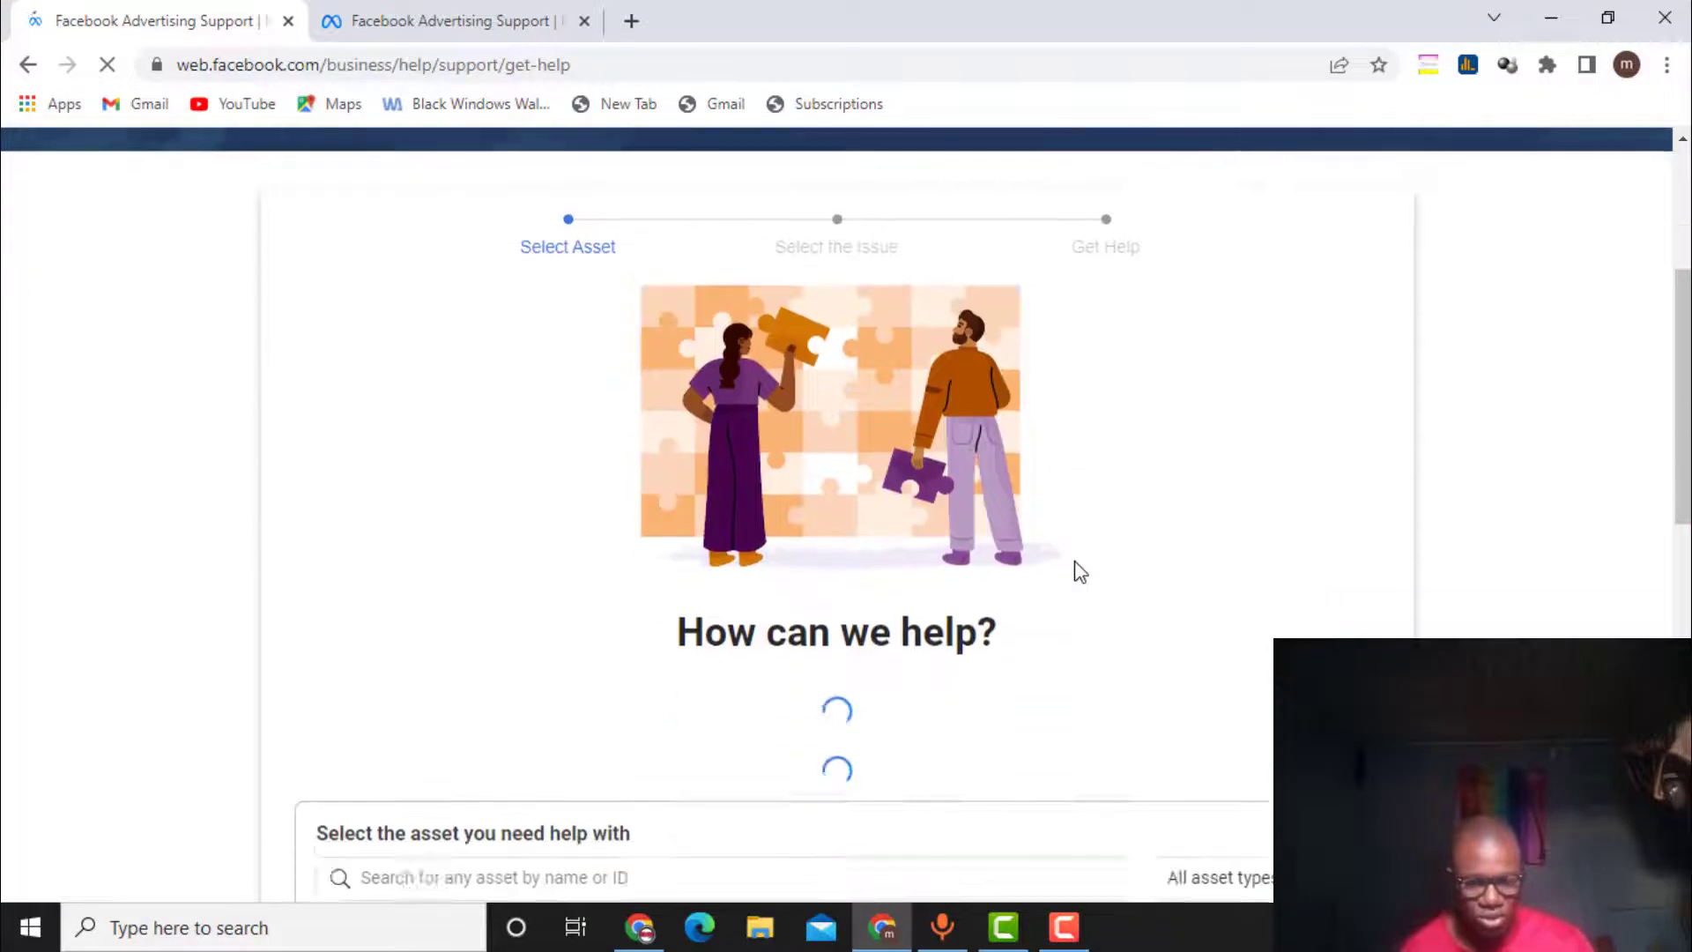
{"action": "scroll", "coordinate": [1132, 370], "scroll_direction": "down", "scroll_amount": 8}
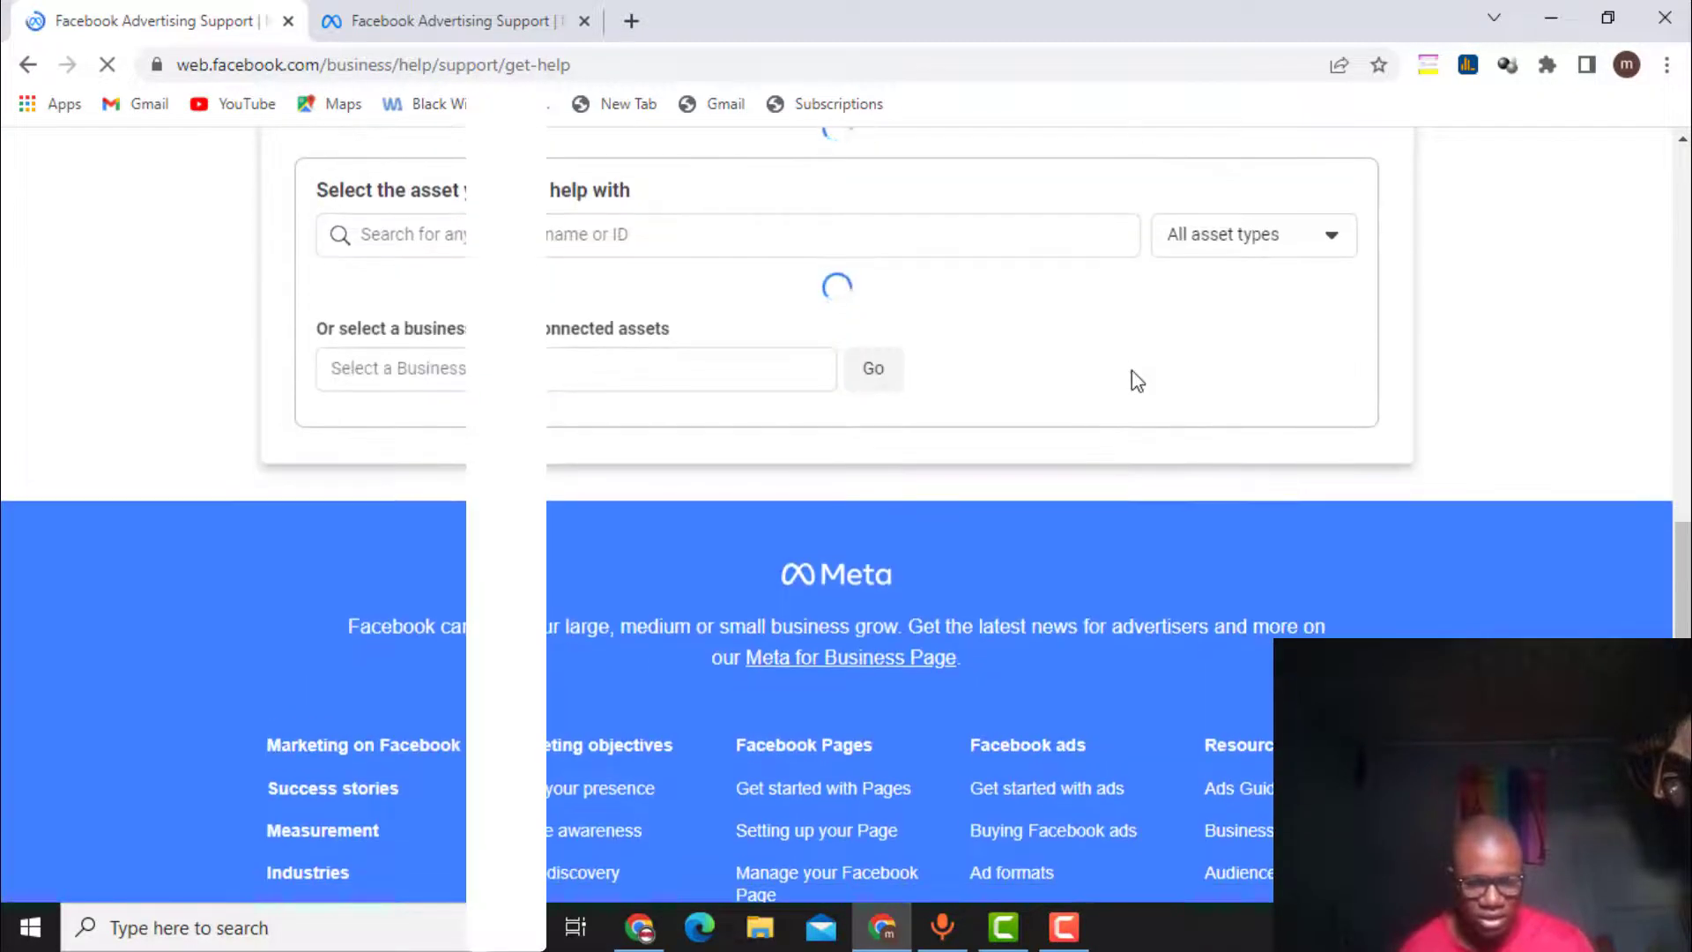
{"action": "scroll", "coordinate": [1132, 377], "scroll_direction": "down", "scroll_amount": 2}
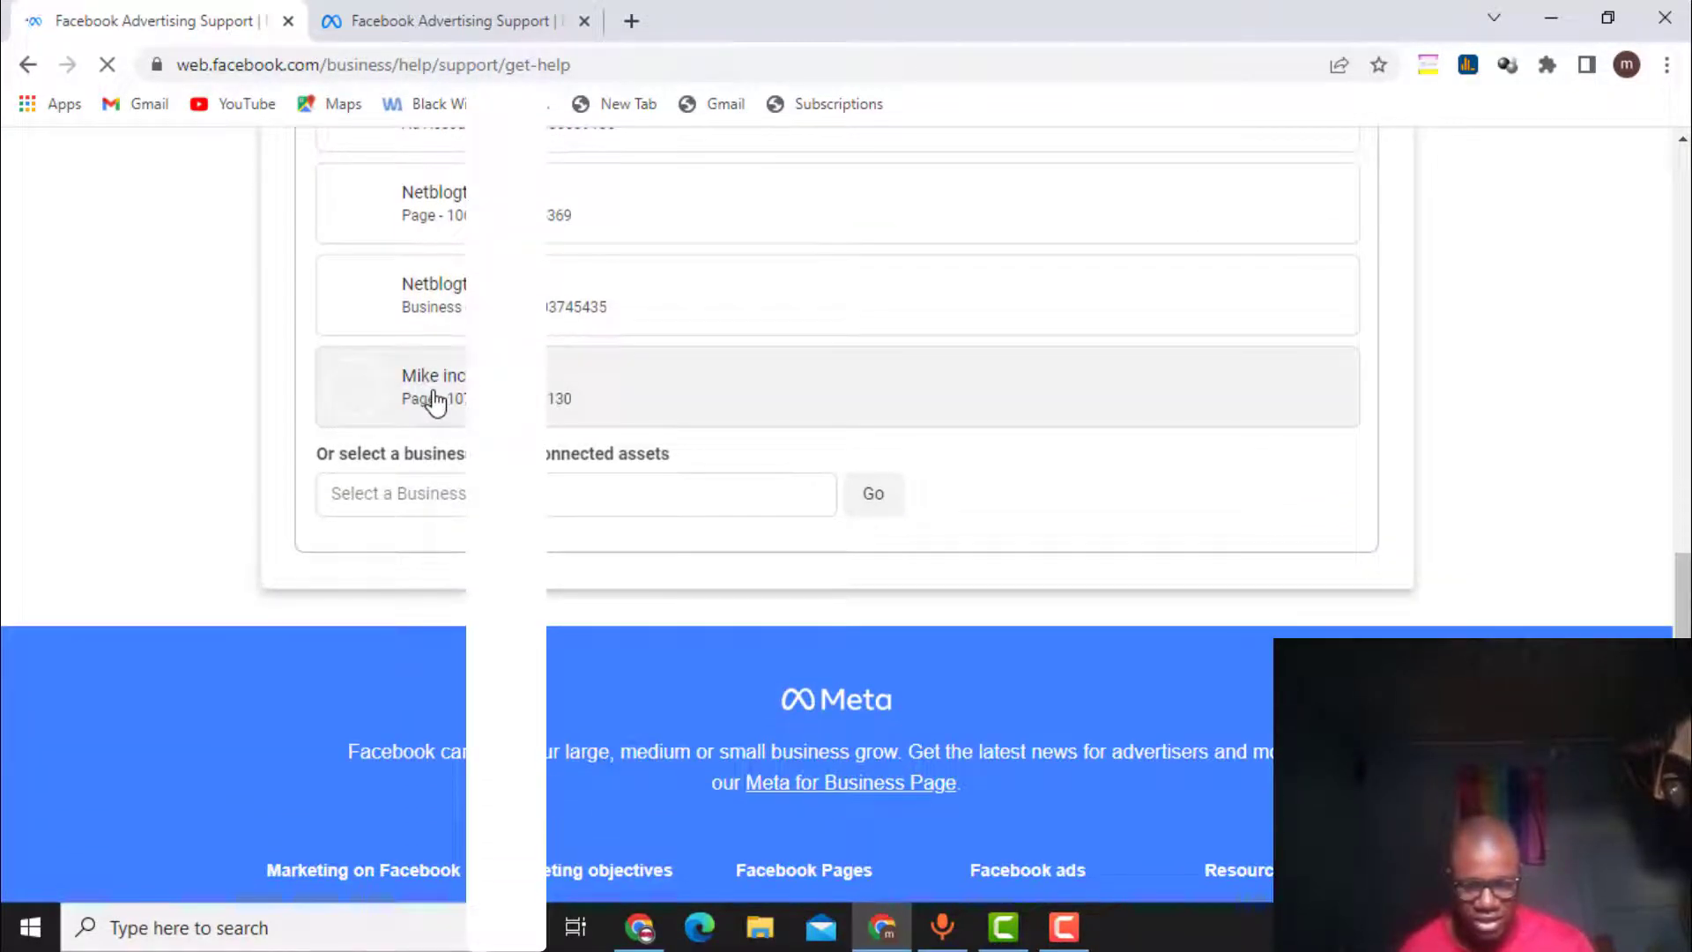
{"action": "left_click", "coordinate": [435, 402]}
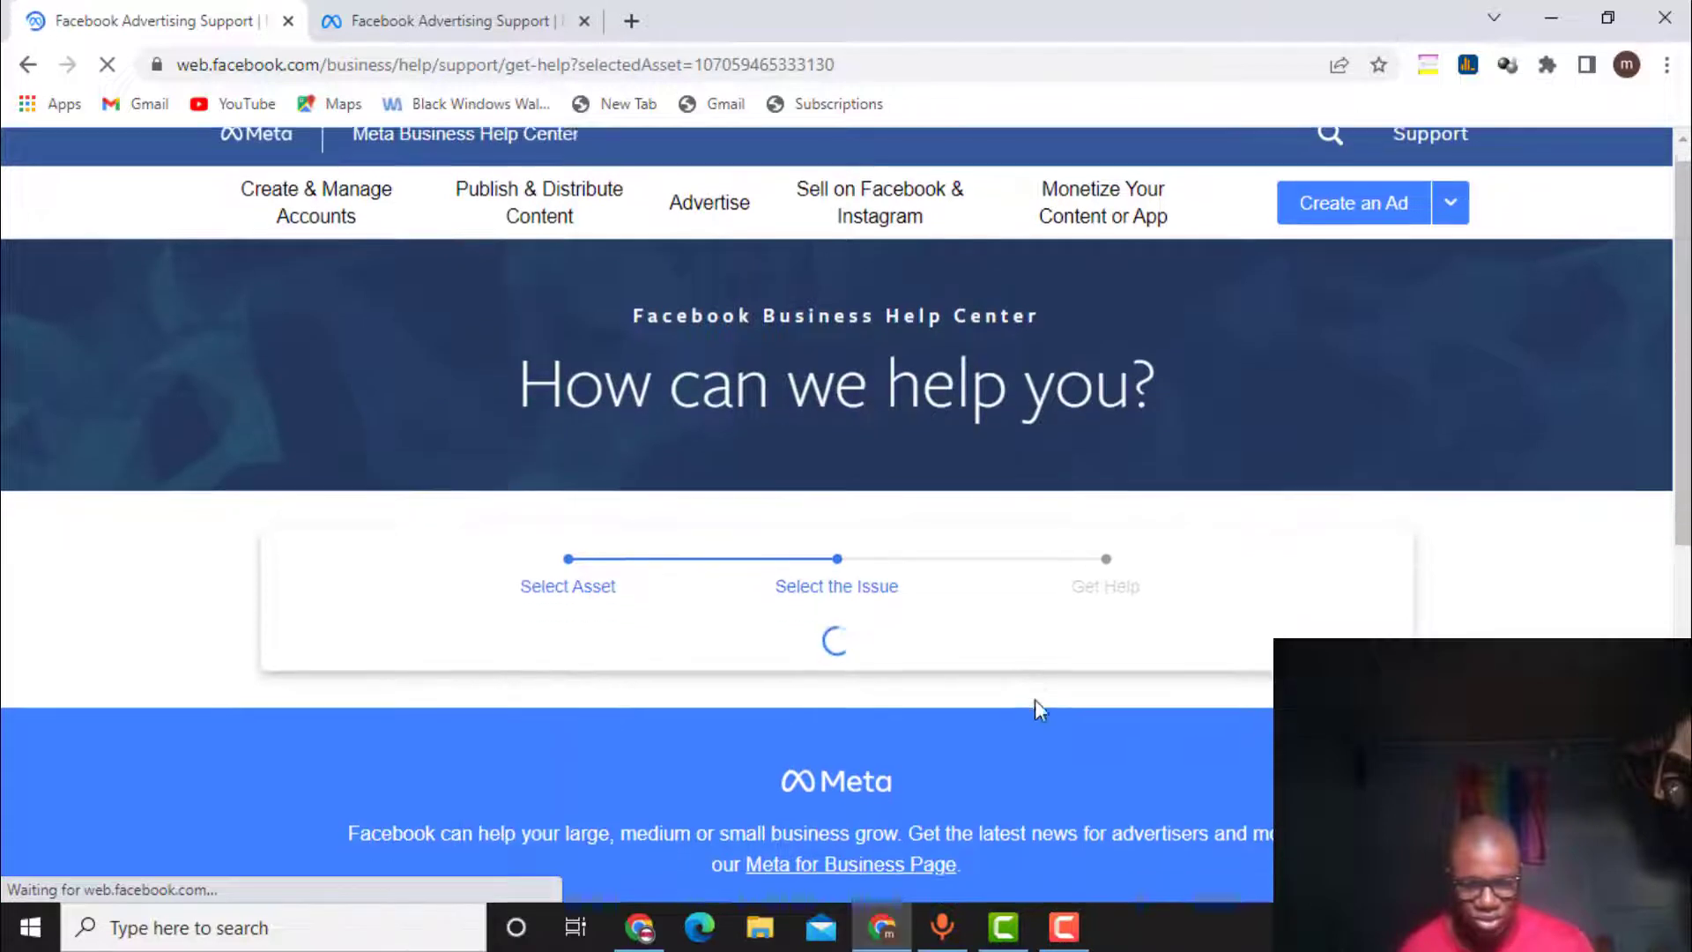
Load more issue options and pick 'Other Page issue' as the problem
{"action": "scroll", "coordinate": [1036, 703], "scroll_direction": "down", "scroll_amount": 7}
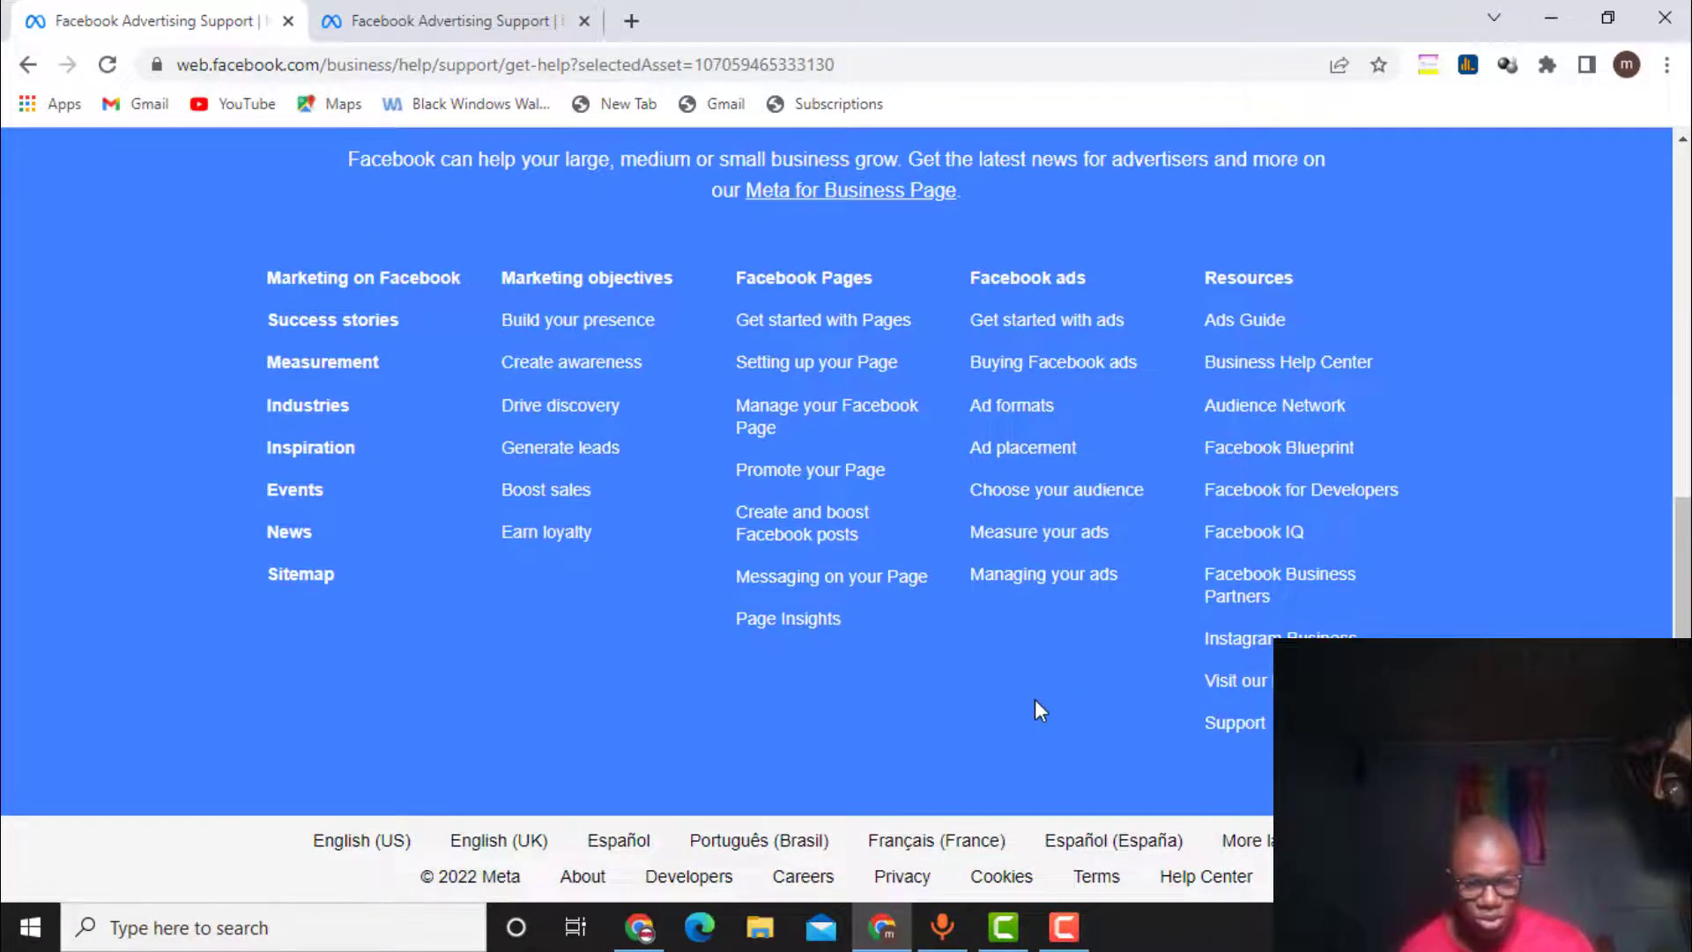
{"action": "scroll", "coordinate": [1036, 702], "scroll_direction": "up", "scroll_amount": 5}
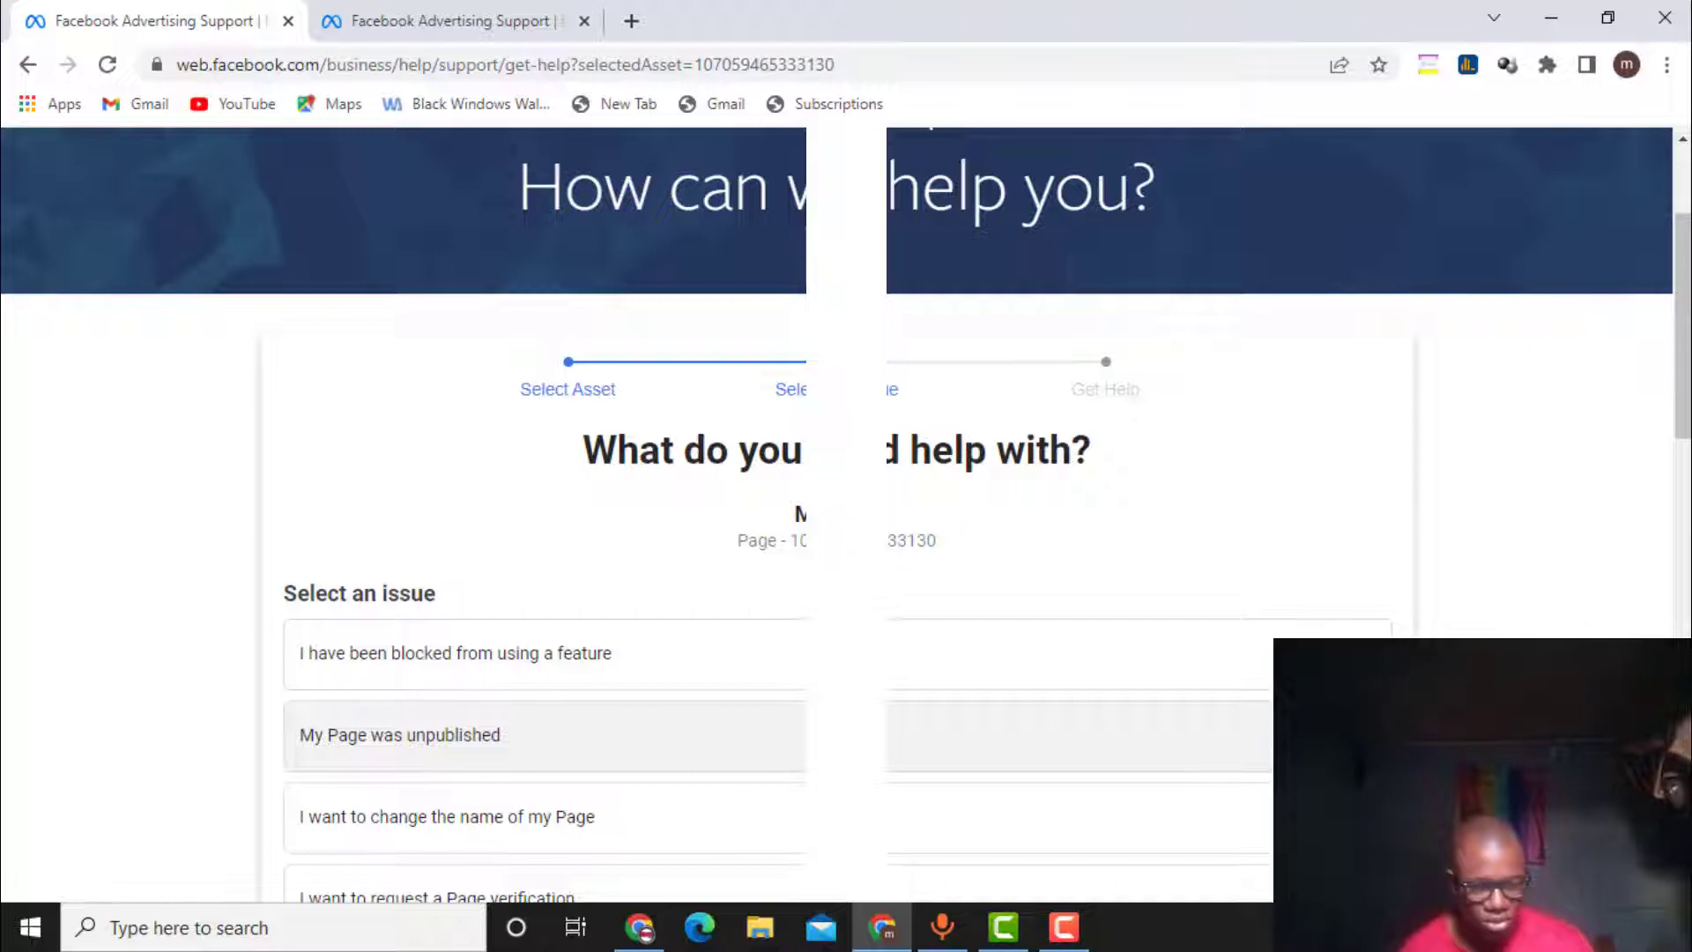
{"action": "scroll", "coordinate": [783, 540], "scroll_direction": "down", "scroll_amount": 1}
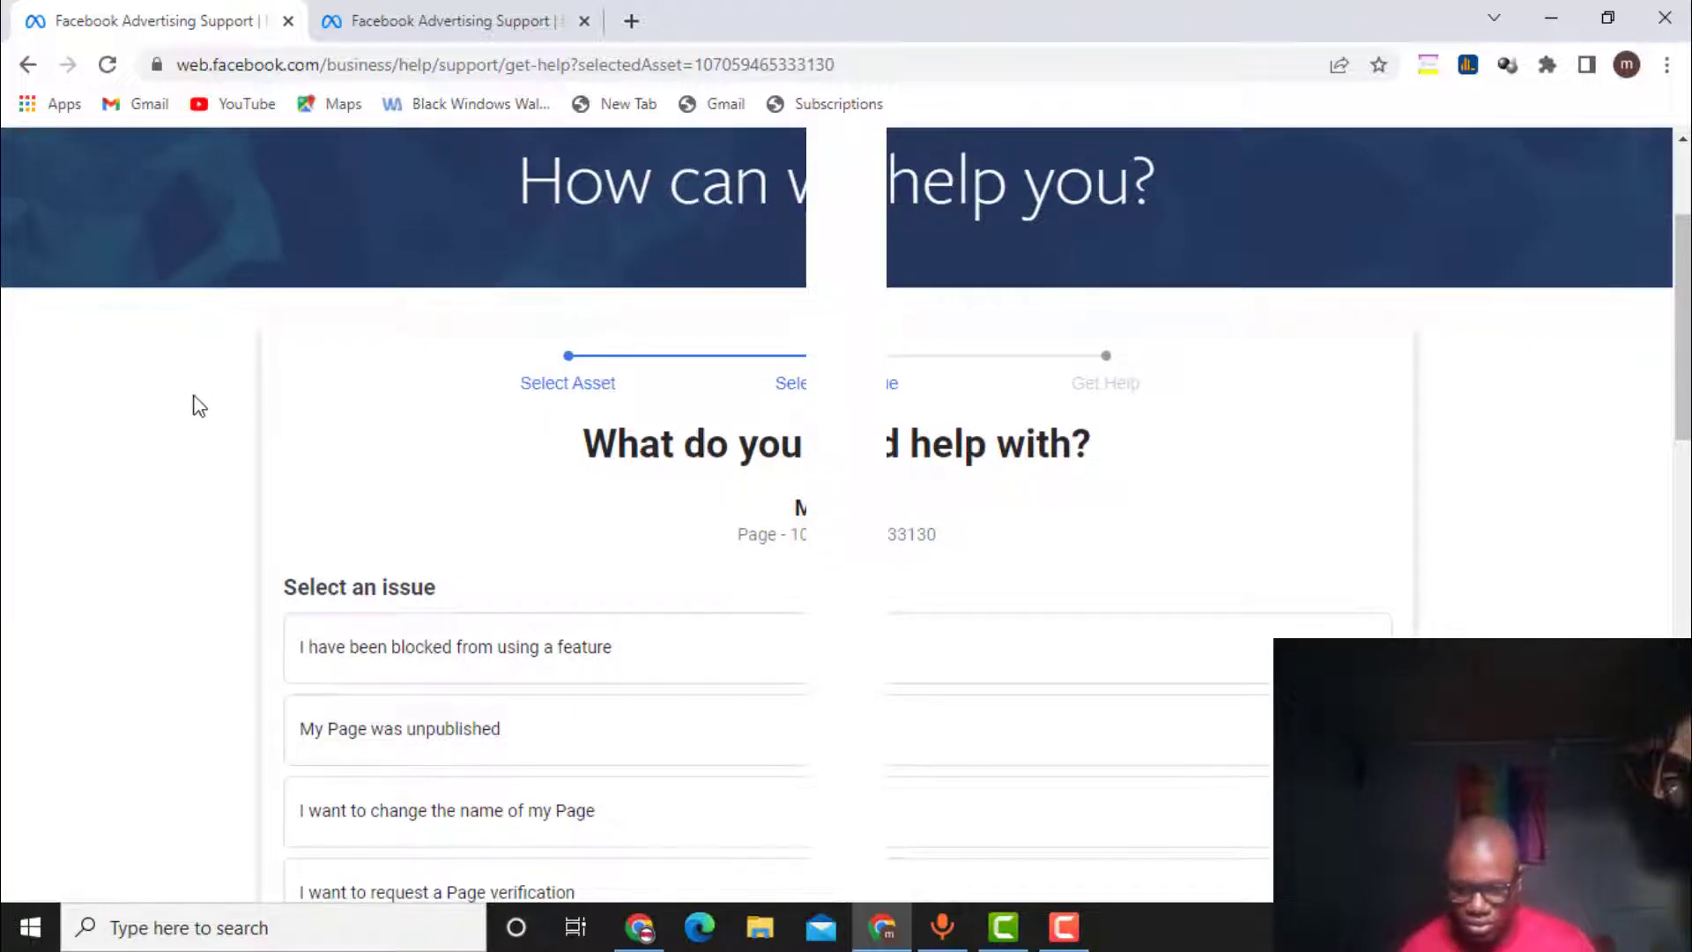
{"action": "scroll", "coordinate": [1175, 812], "scroll_direction": "down", "scroll_amount": 7}
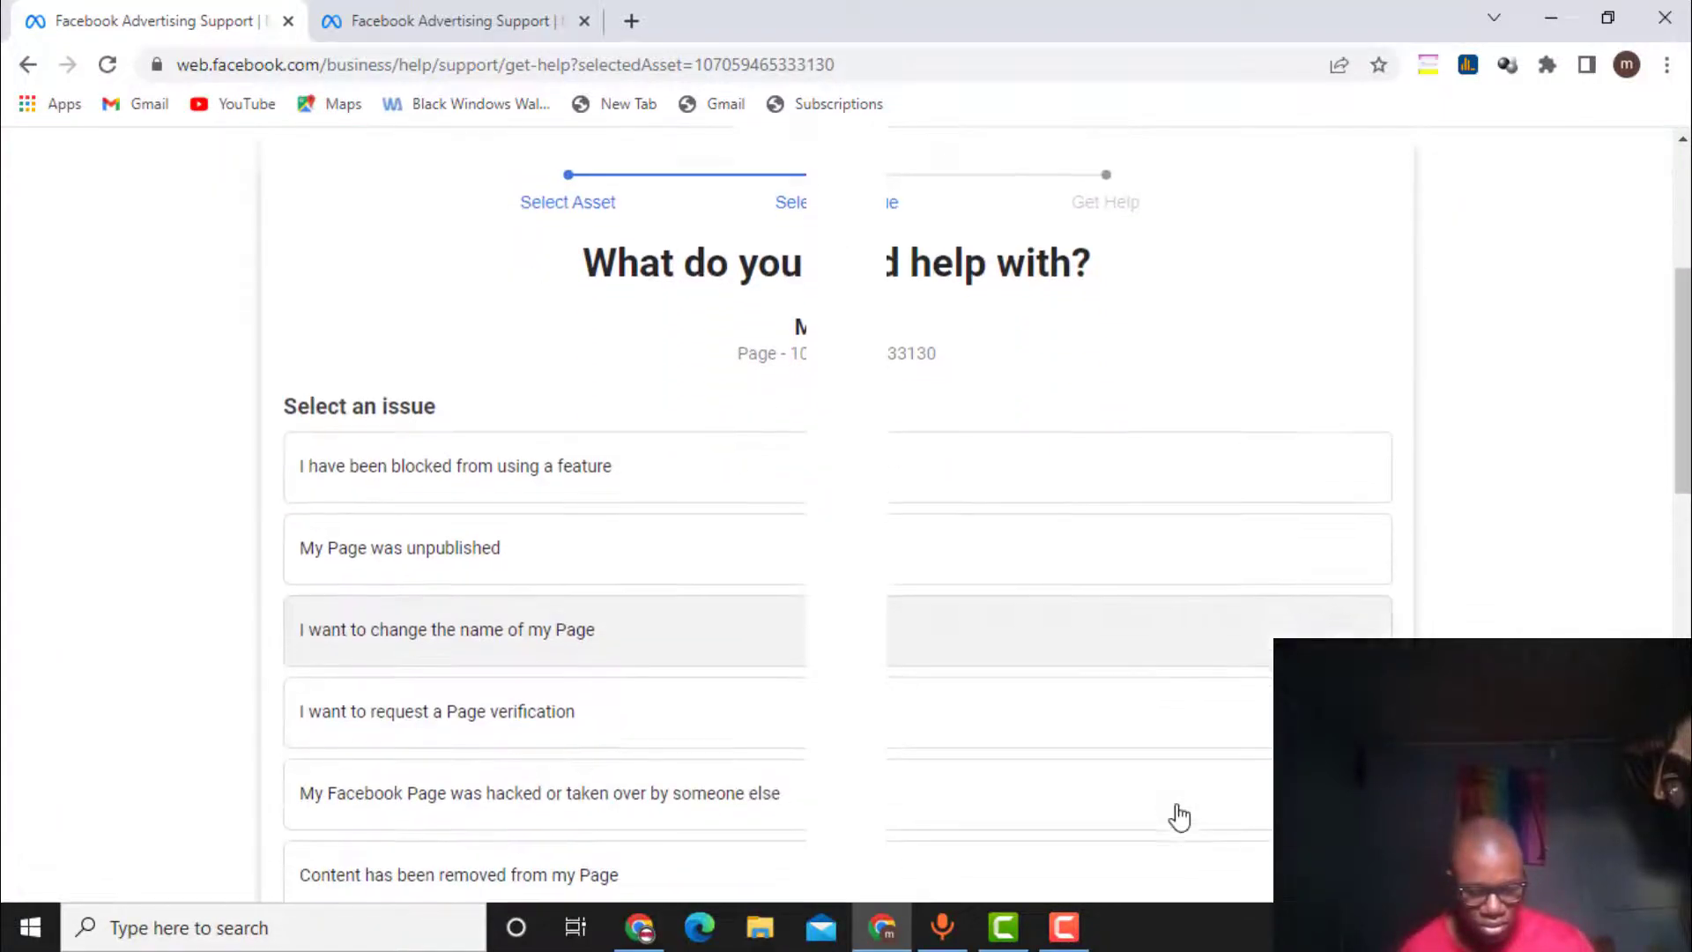
{"action": "scroll", "coordinate": [1180, 817], "scroll_direction": "down", "scroll_amount": 5}
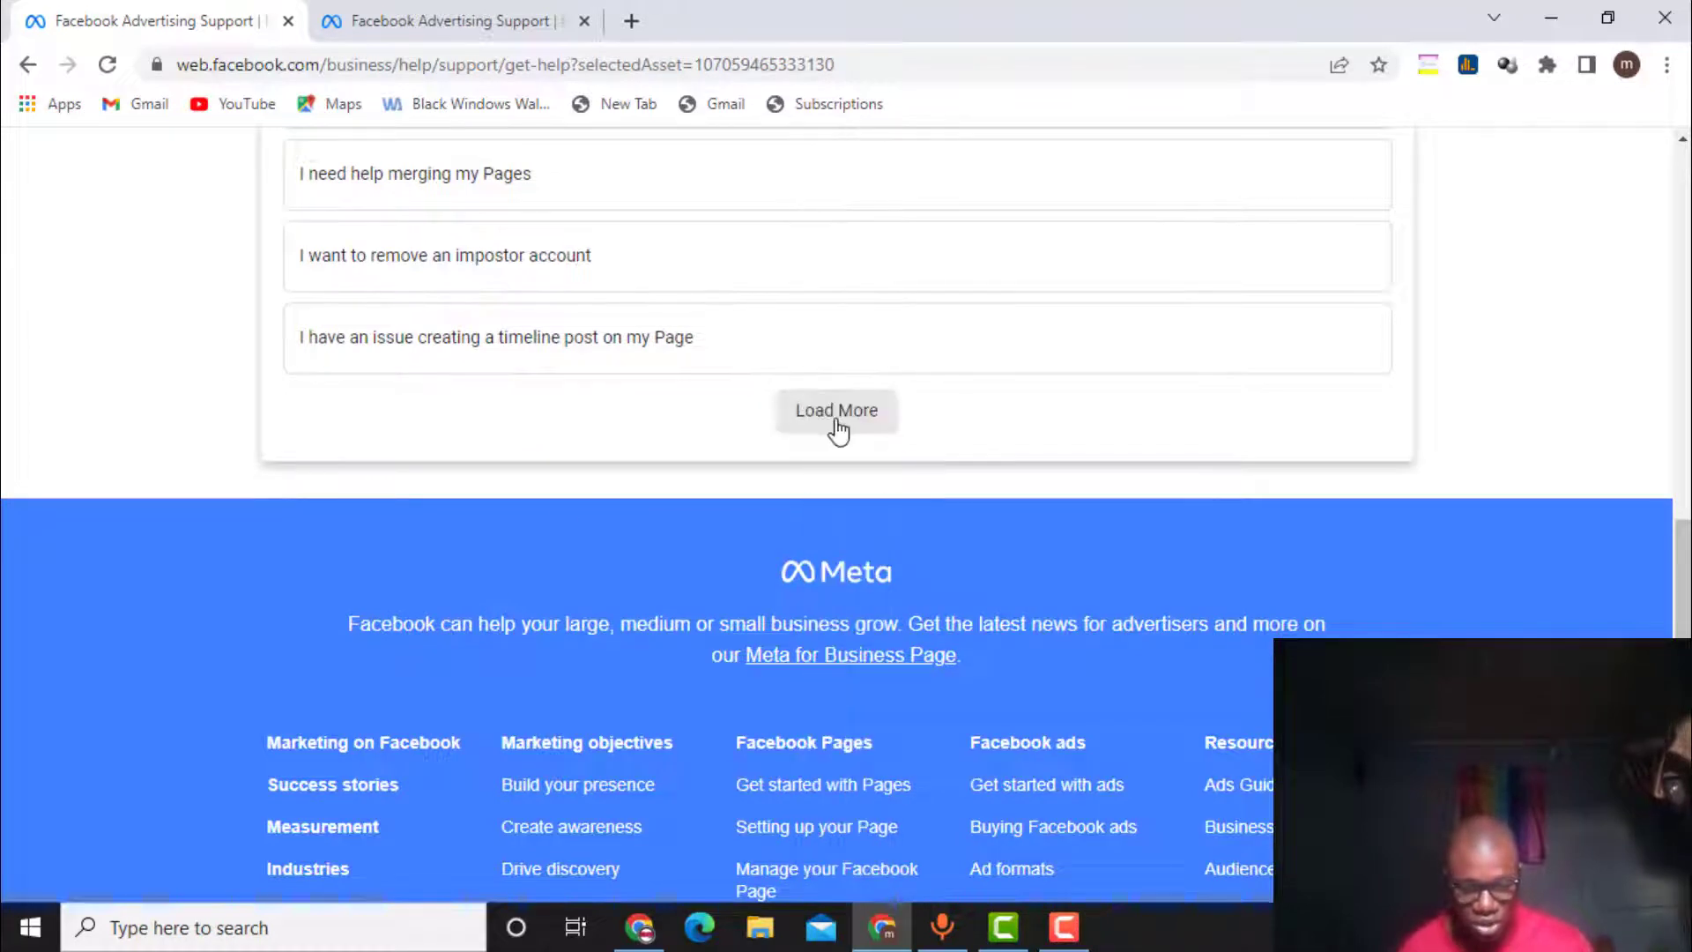
{"action": "left_click", "coordinate": [838, 411]}
{"action": "scroll", "coordinate": [835, 427], "scroll_direction": "down", "scroll_amount": 5}
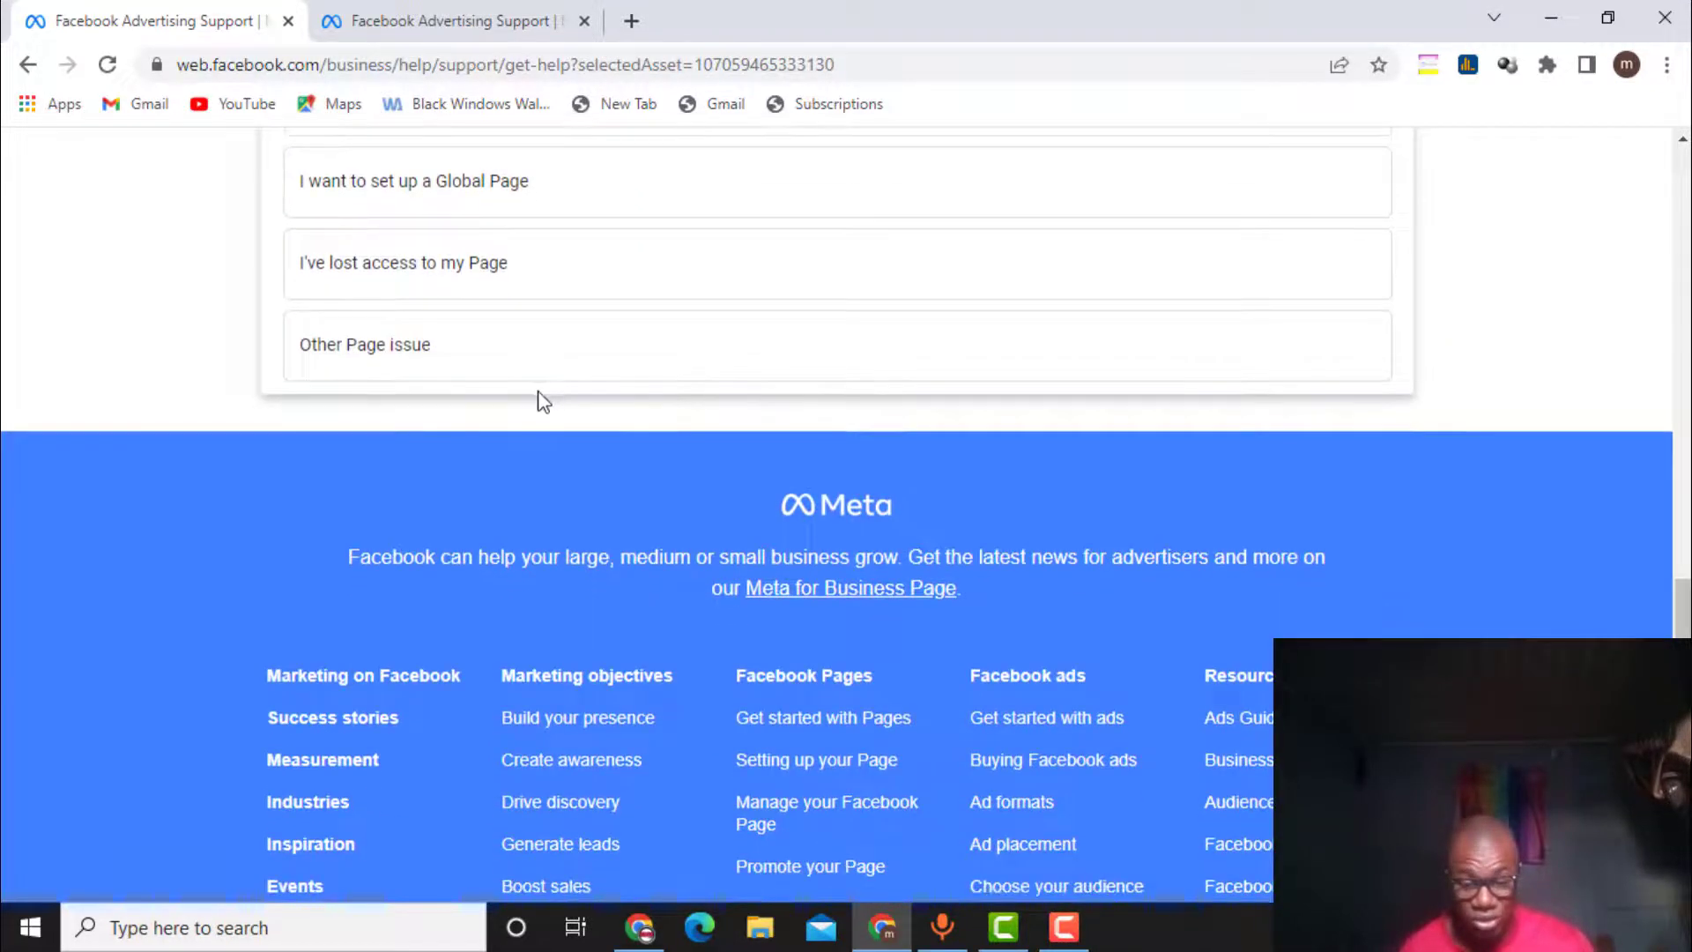
{"action": "left_click", "coordinate": [541, 373]}
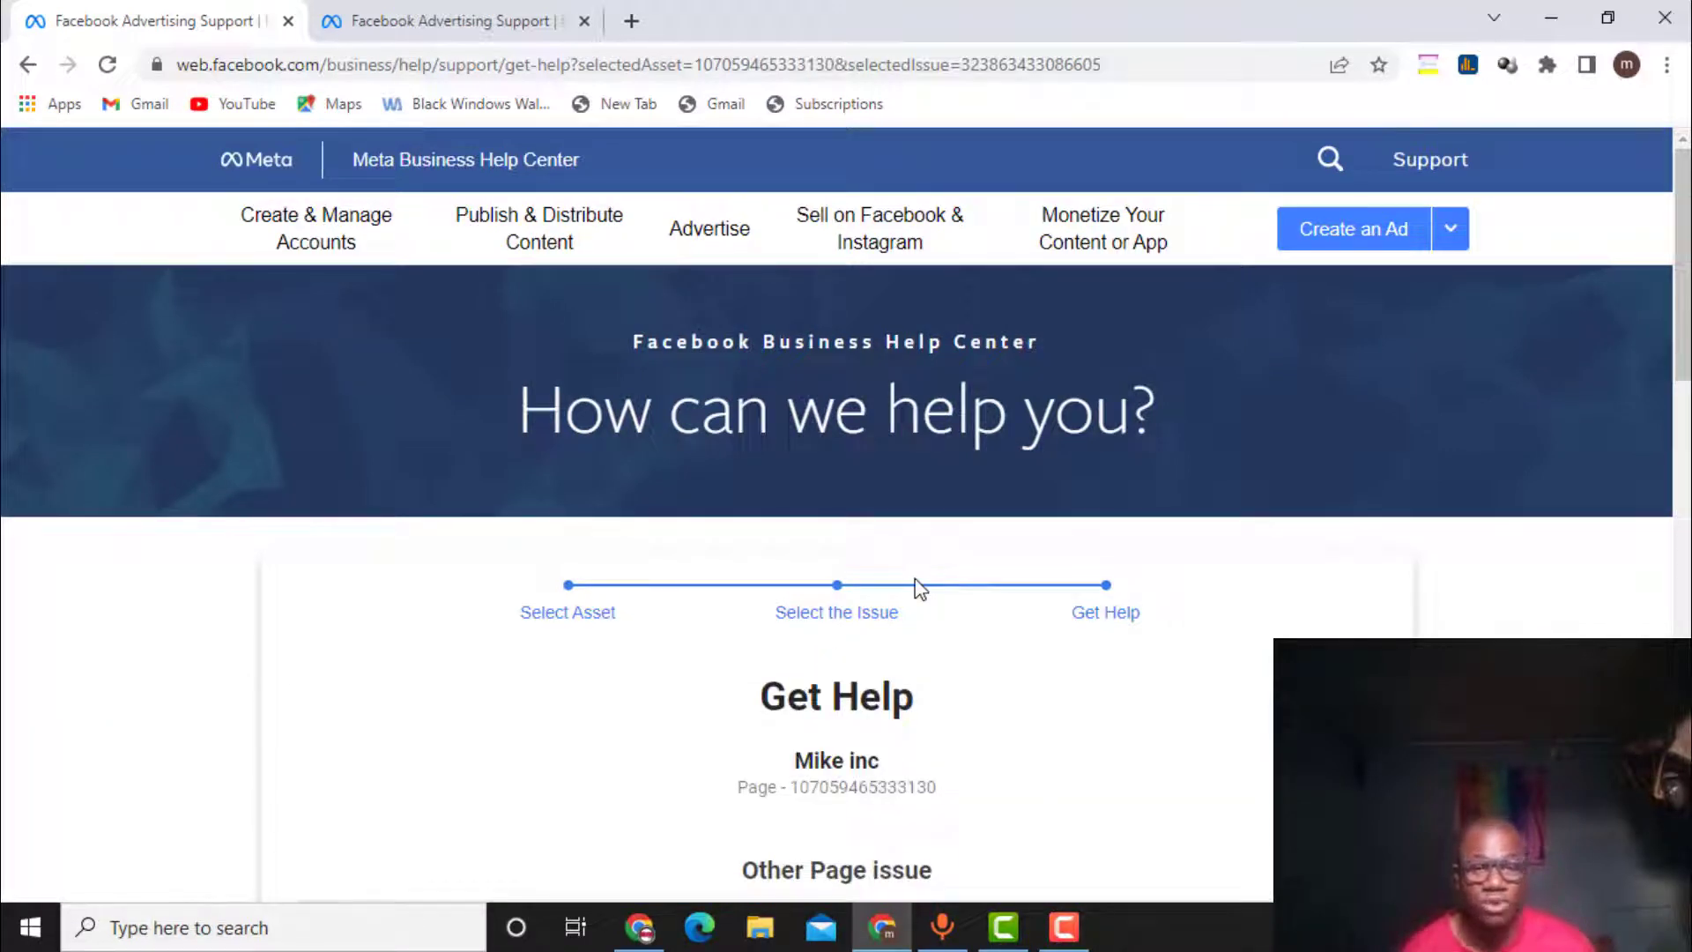
{"action": "scroll", "coordinate": [917, 586], "scroll_direction": "down", "scroll_amount": 8}
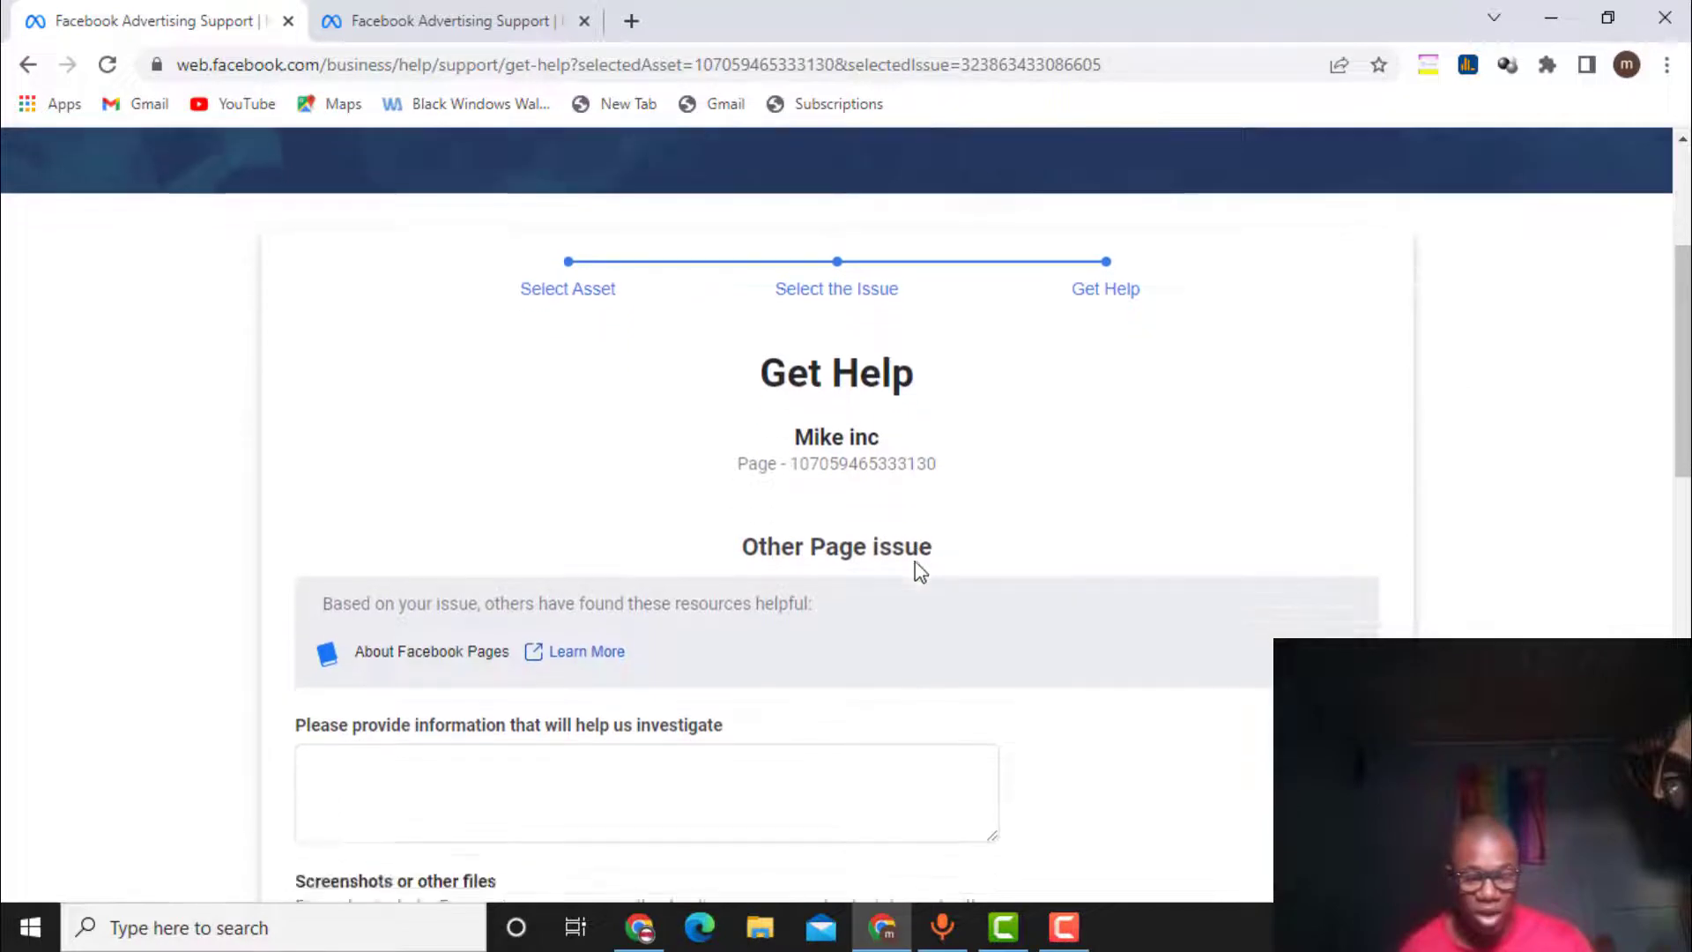
{"action": "left_click", "coordinate": [628, 397]}
{"action": "type", "text": "hello"}
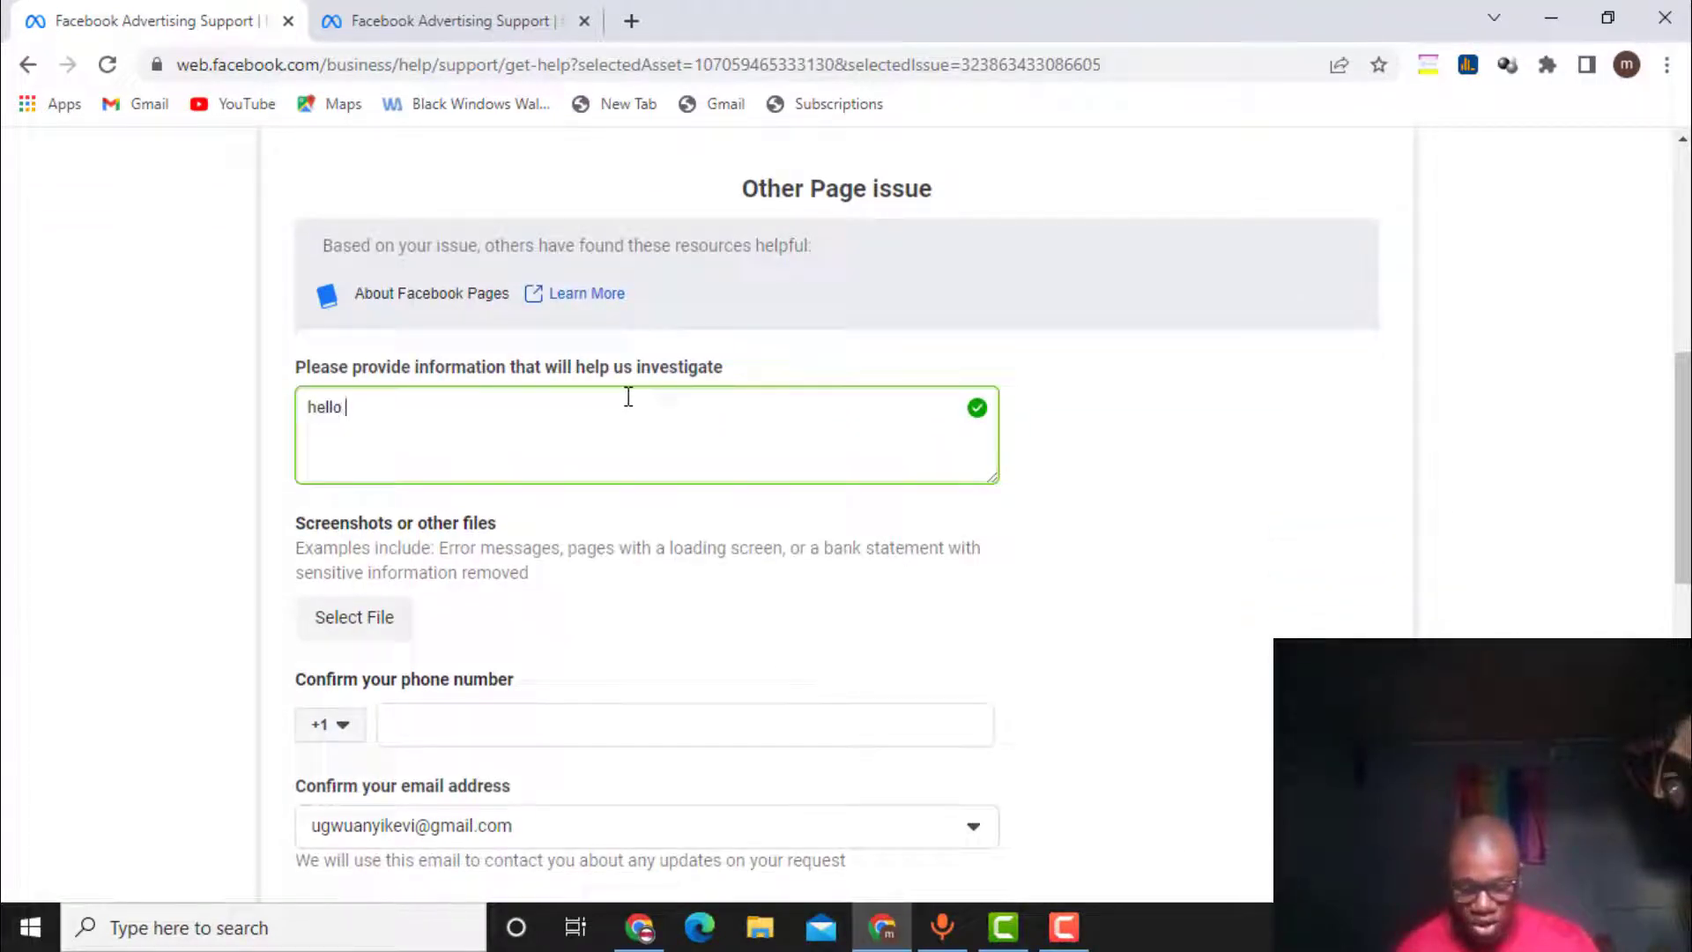
{"action": "type", "text": " face "}
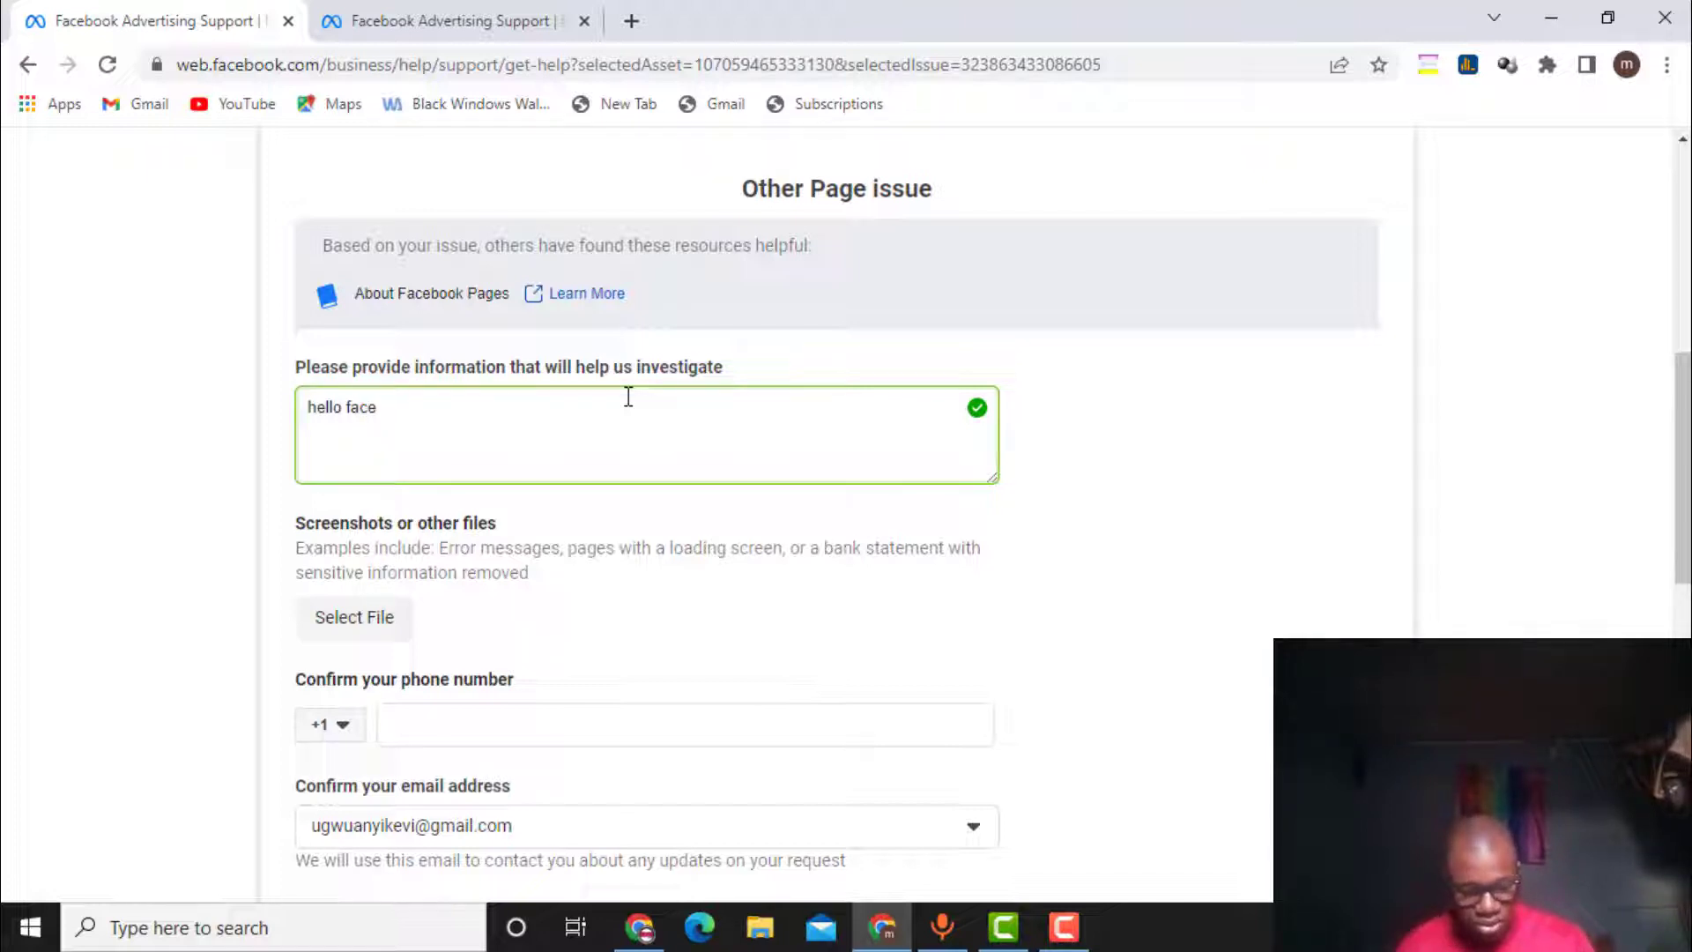
{"action": "type", "text": "book team,"}
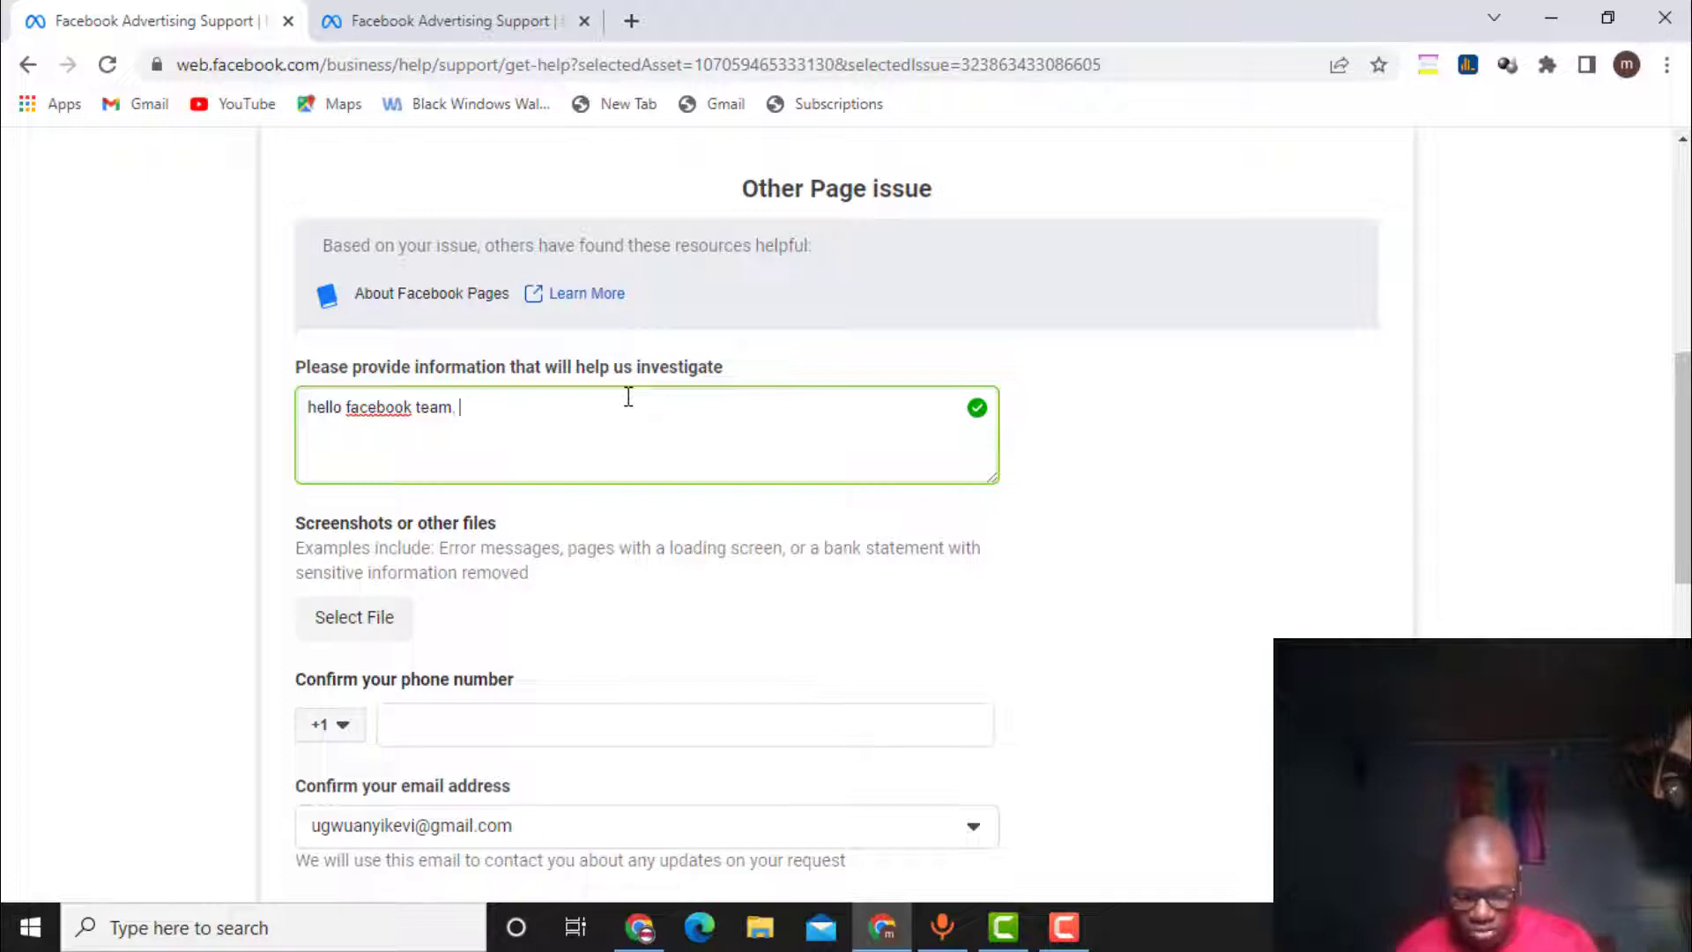
{"action": "type", "text": ", i need your help, so my website was blocked on facebook and i cant advertise it, can you help me to unblock it thanks, here is the url https://hotcampusnews.com"}
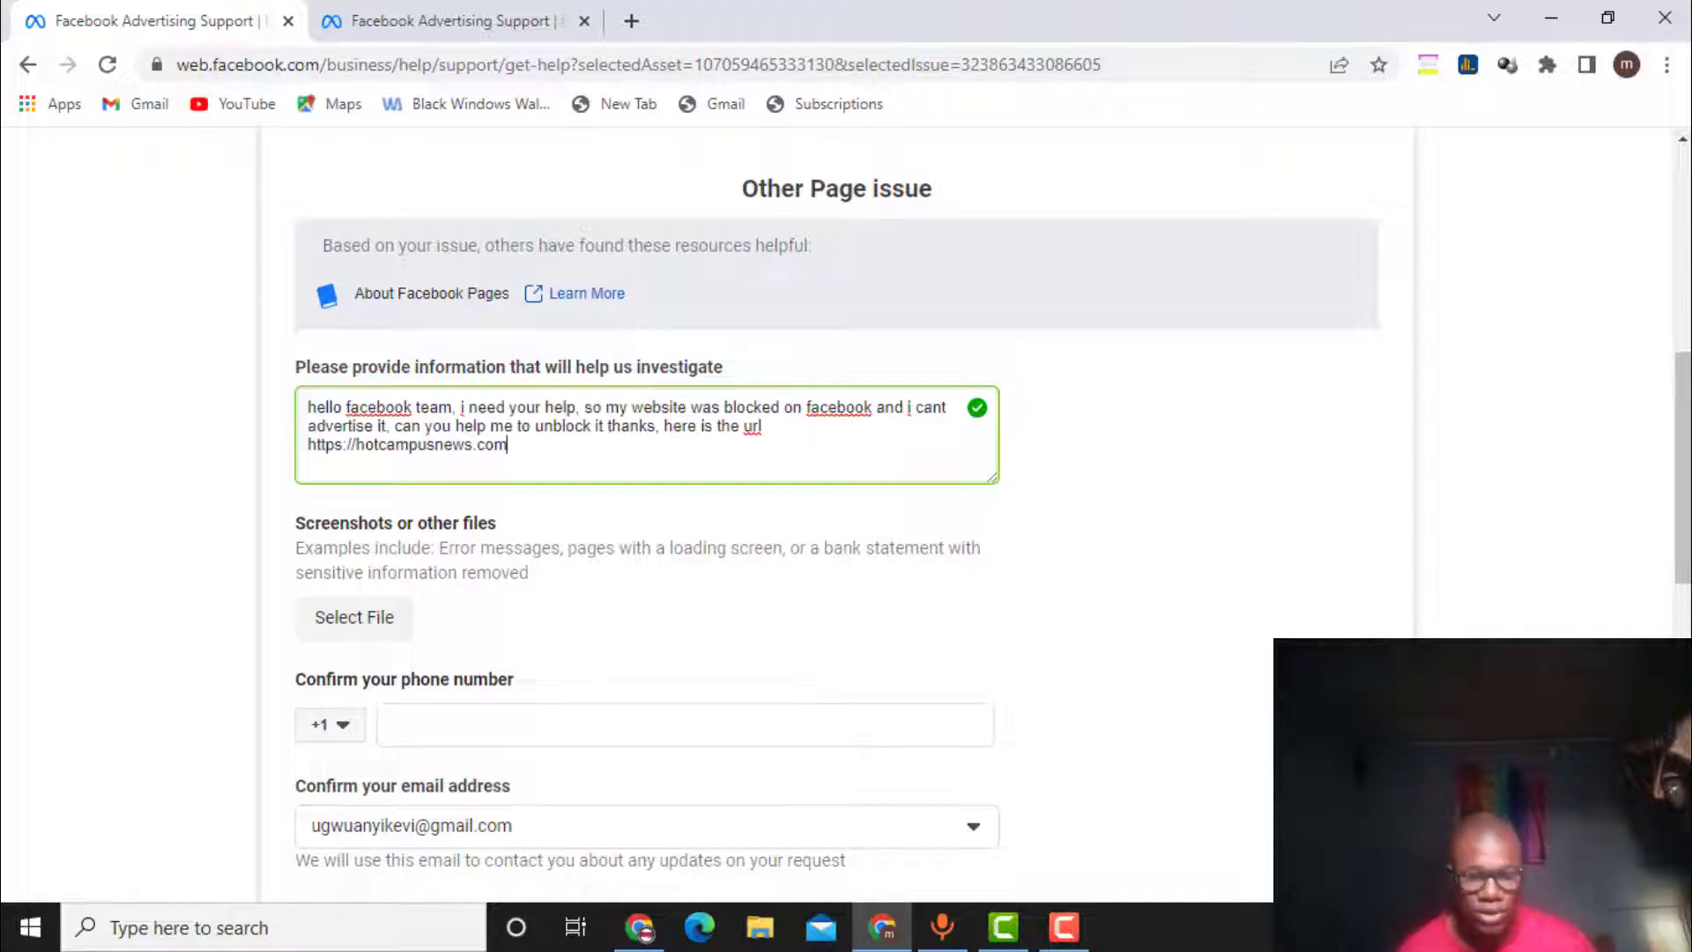
{"action": "left_click", "coordinate": [310, 407]}
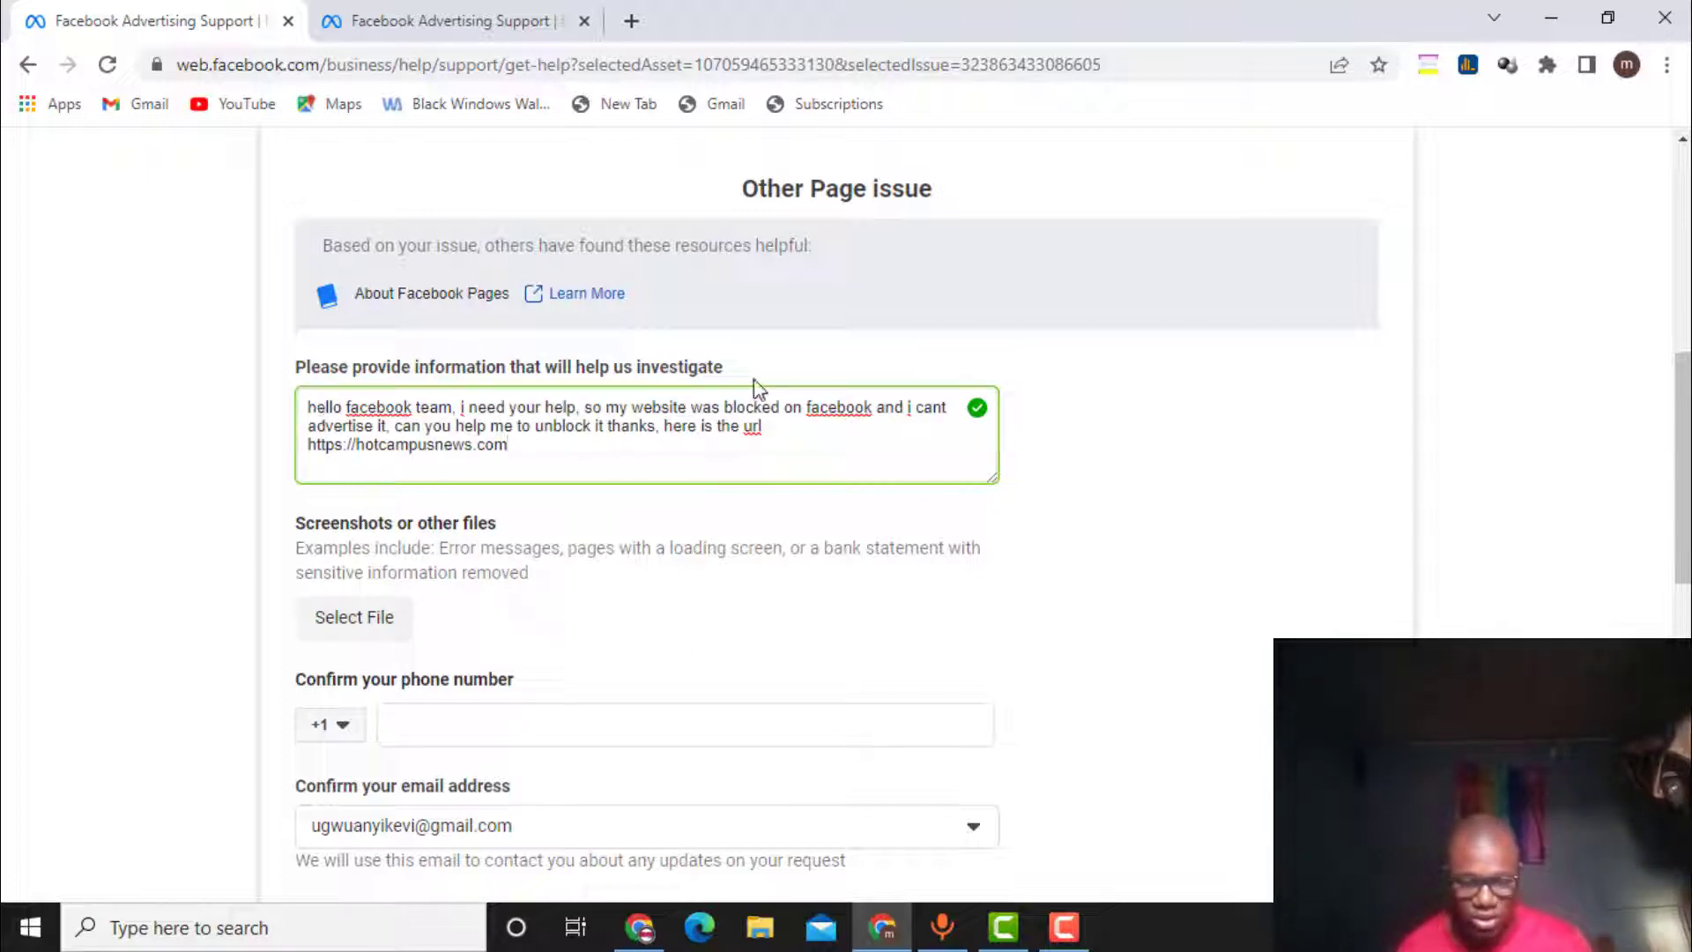
{"action": "left_click_drag", "start_coordinate": [591, 410], "coordinate": [750, 429]}
{"action": "left_click", "coordinate": [761, 430]}
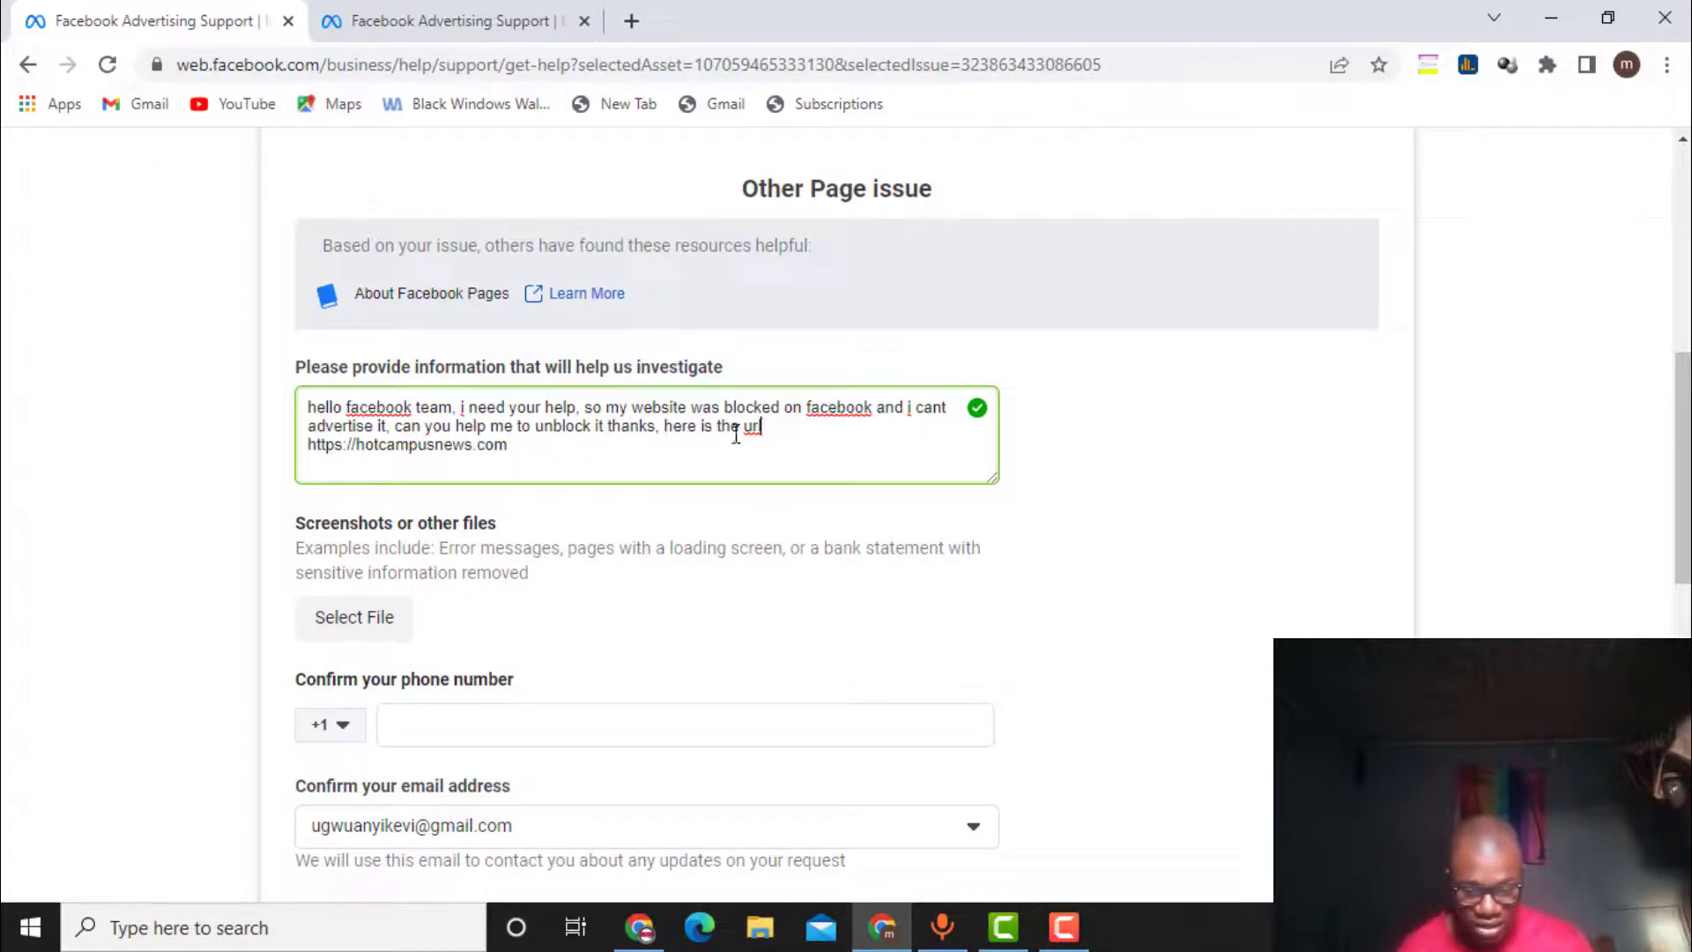
{"action": "triple_click", "coordinate": [412, 445]}
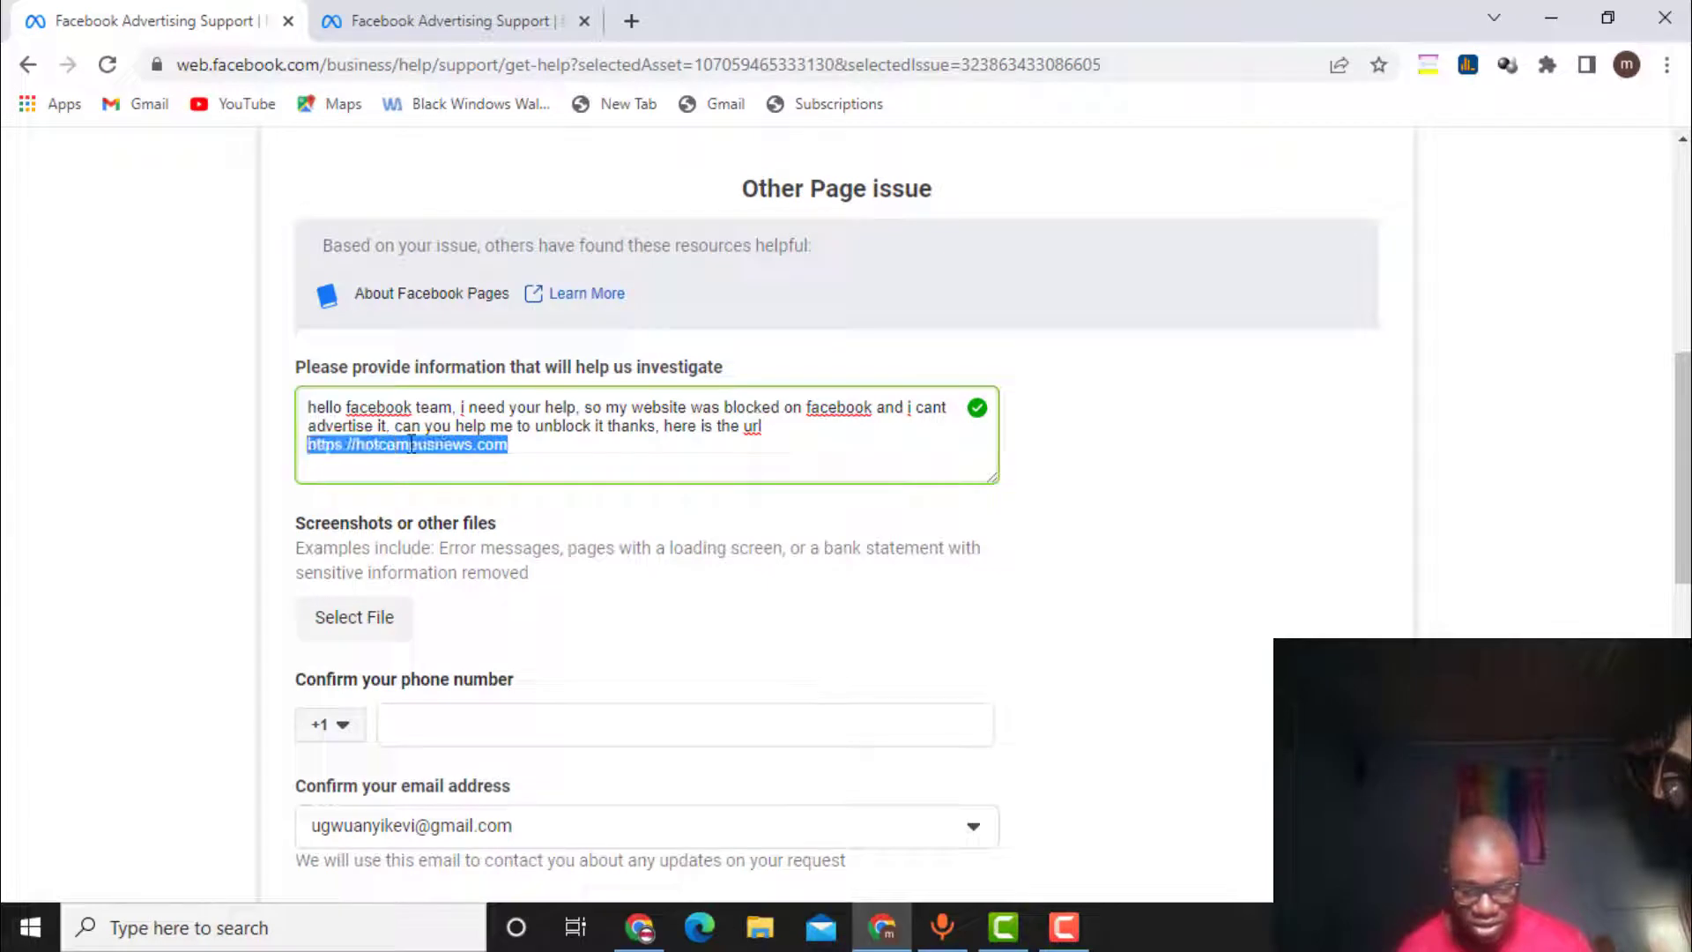
{"action": "left_click", "coordinate": [529, 451]}
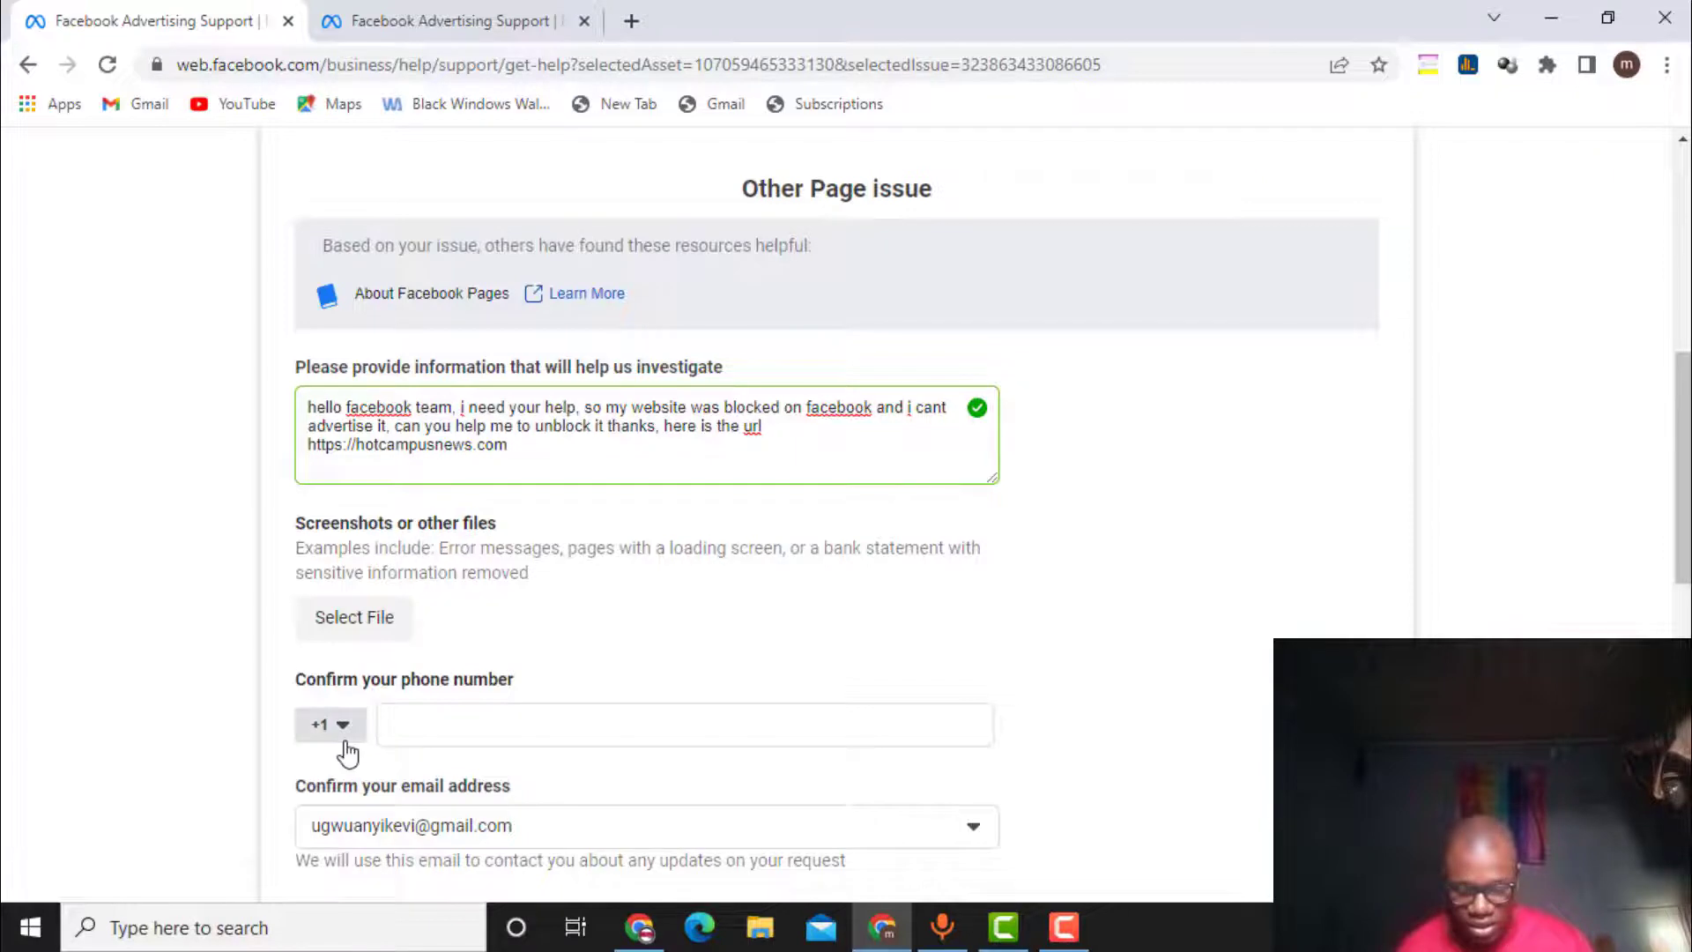
Set the phone country code to Nigeria (+234), enter the contact phone number, and request live chat
{"action": "left_click", "coordinate": [346, 749]}
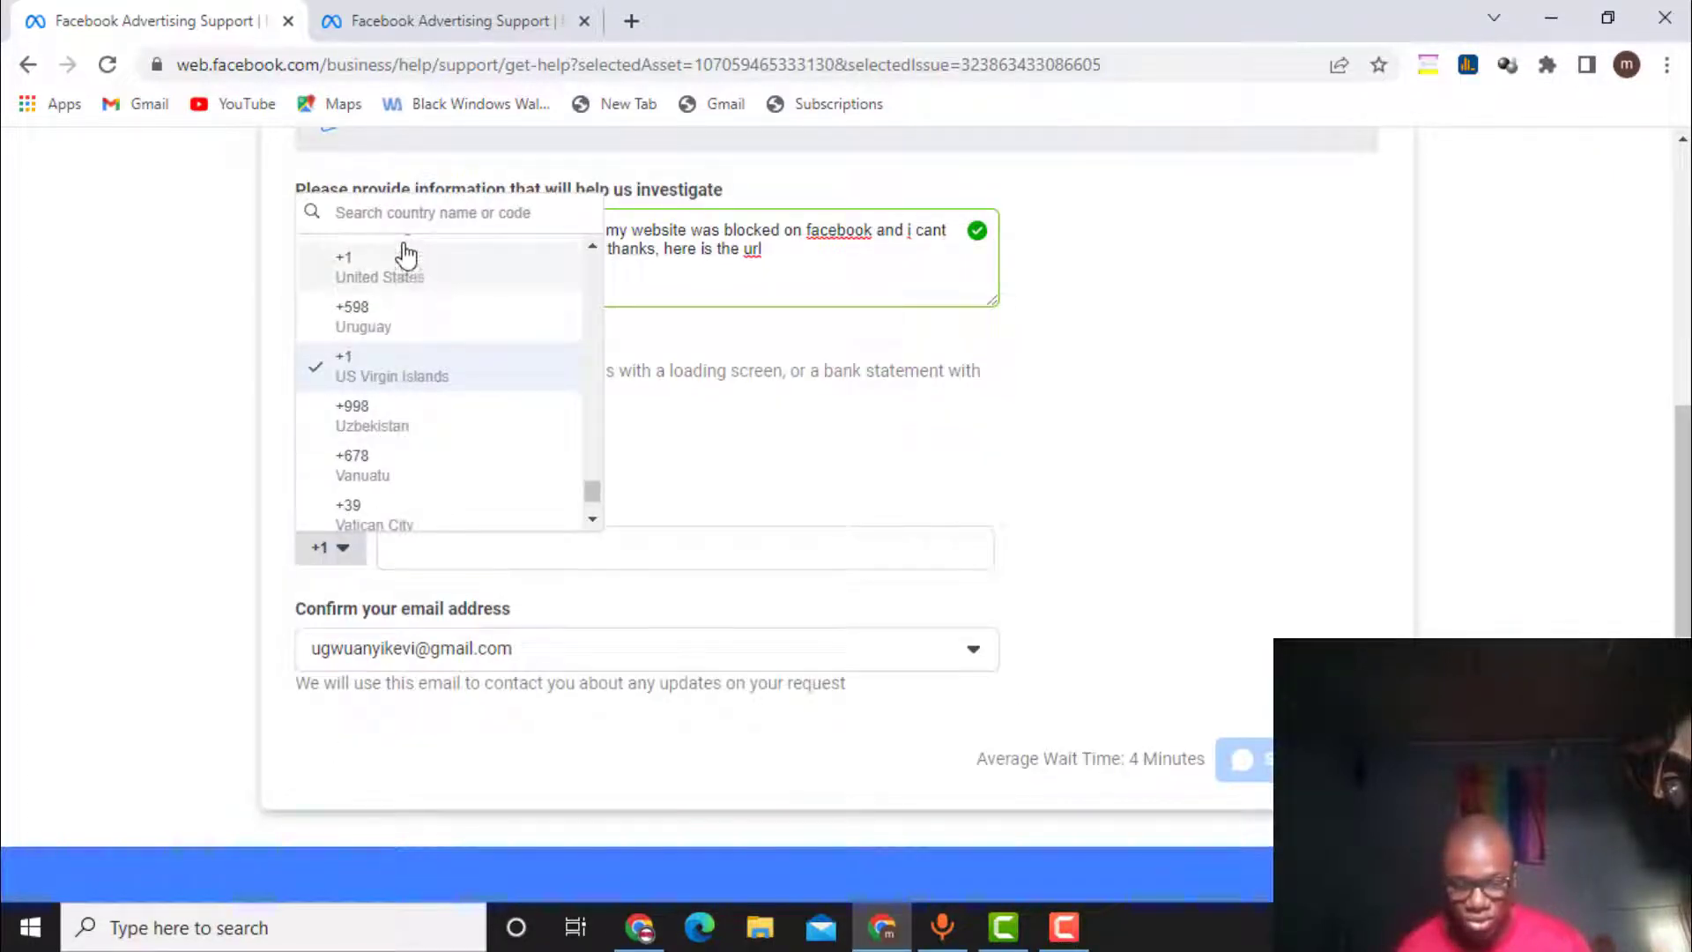
{"action": "scroll", "coordinate": [406, 255], "scroll_direction": "up", "scroll_amount": 1}
{"action": "type", "text": "nige"}
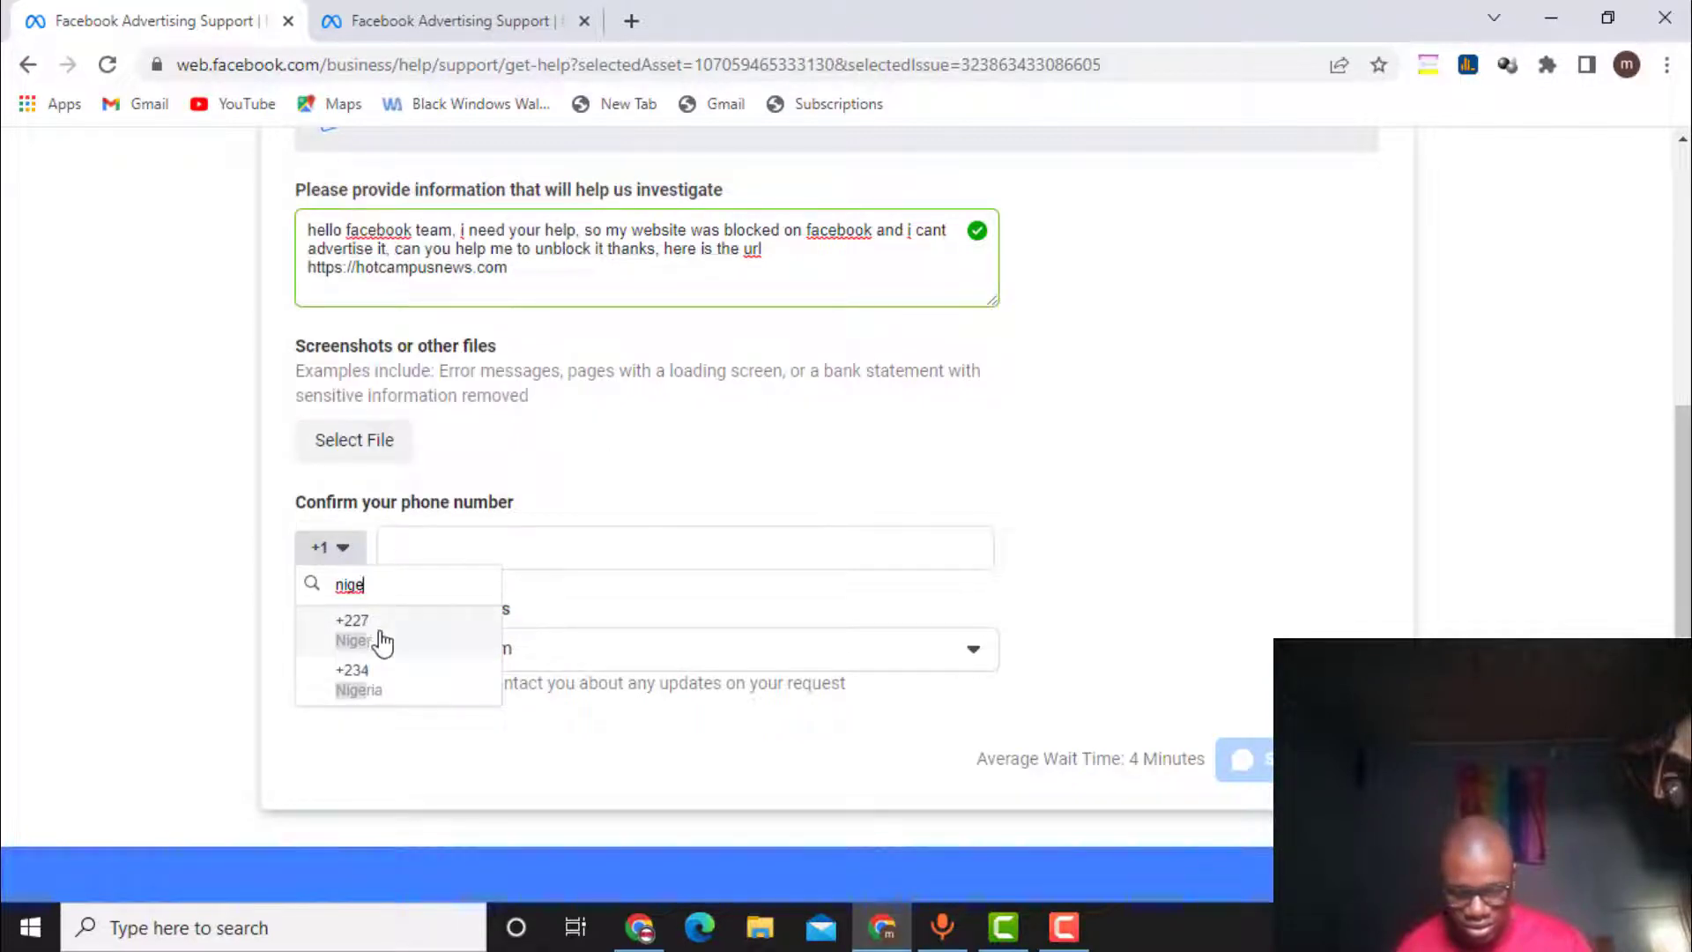
{"action": "left_click", "coordinate": [382, 683]}
{"action": "left_click", "coordinate": [494, 544]}
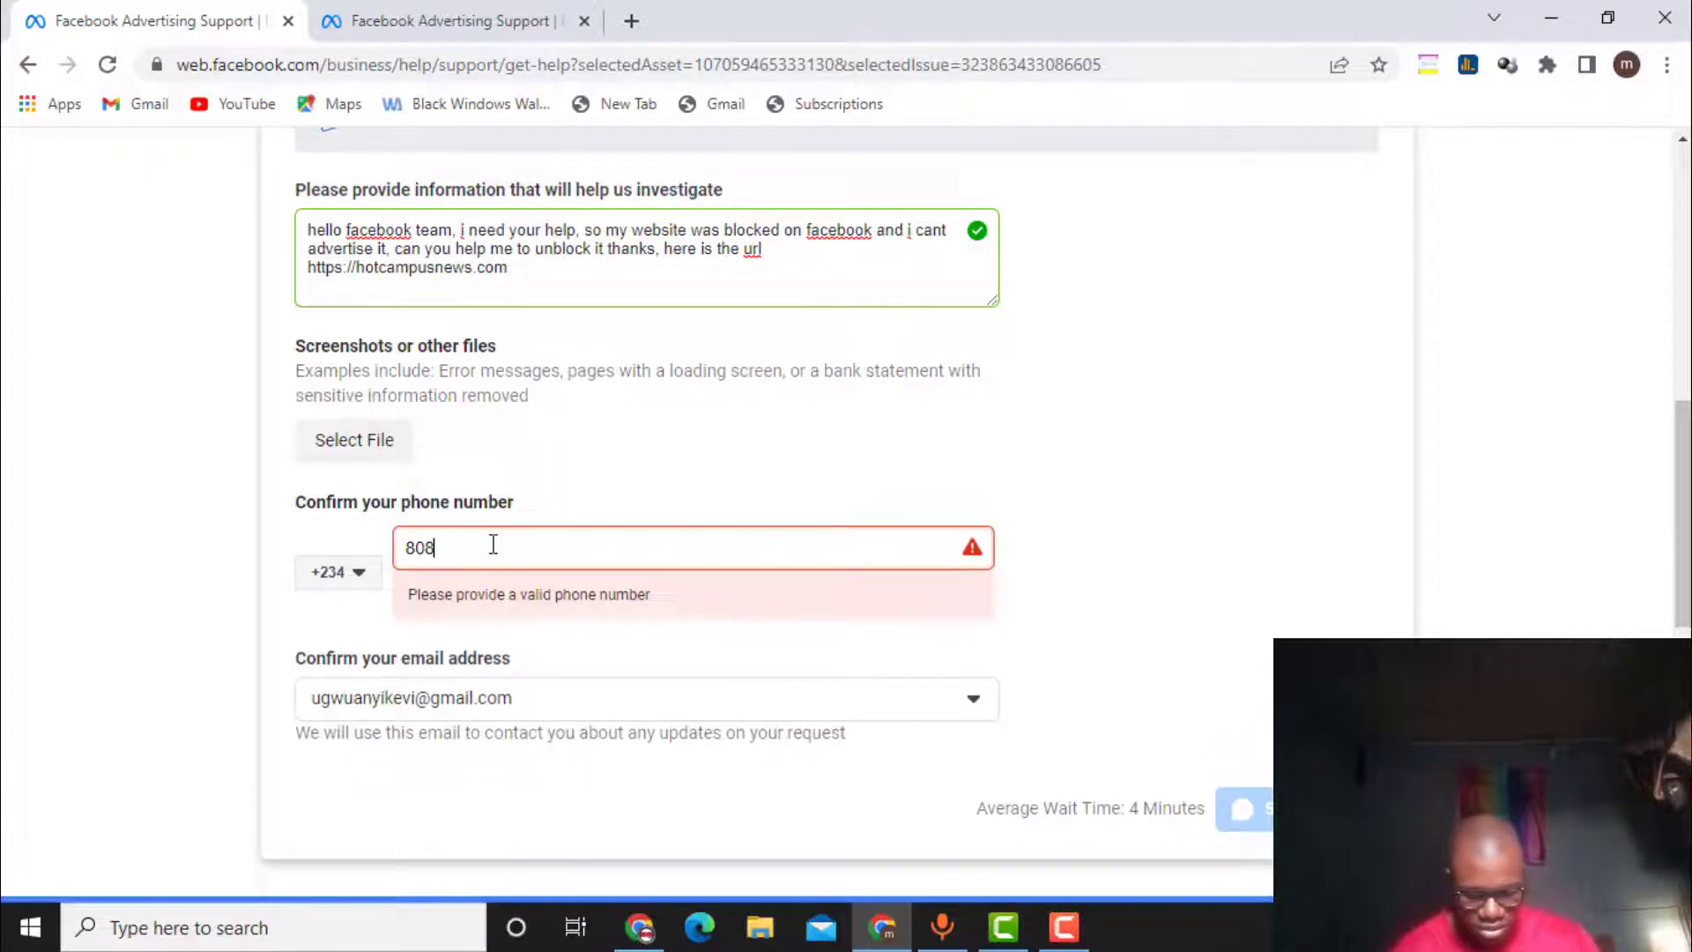
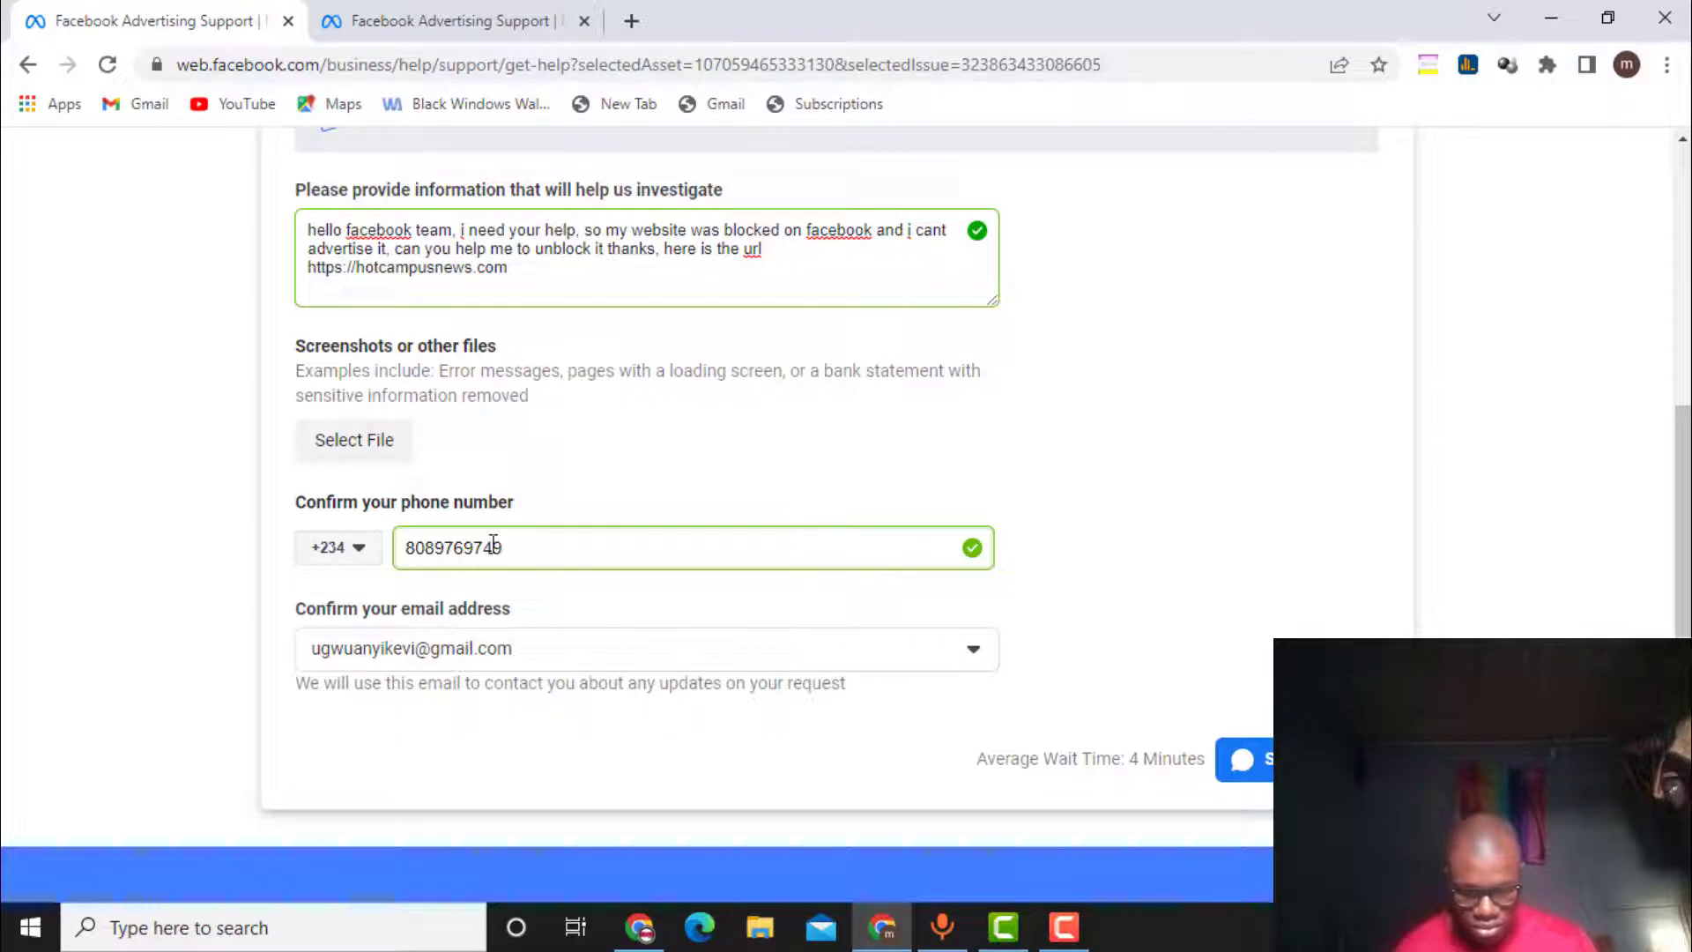
{"action": "scroll", "coordinate": [719, 684], "scroll_direction": "down", "scroll_amount": 2}
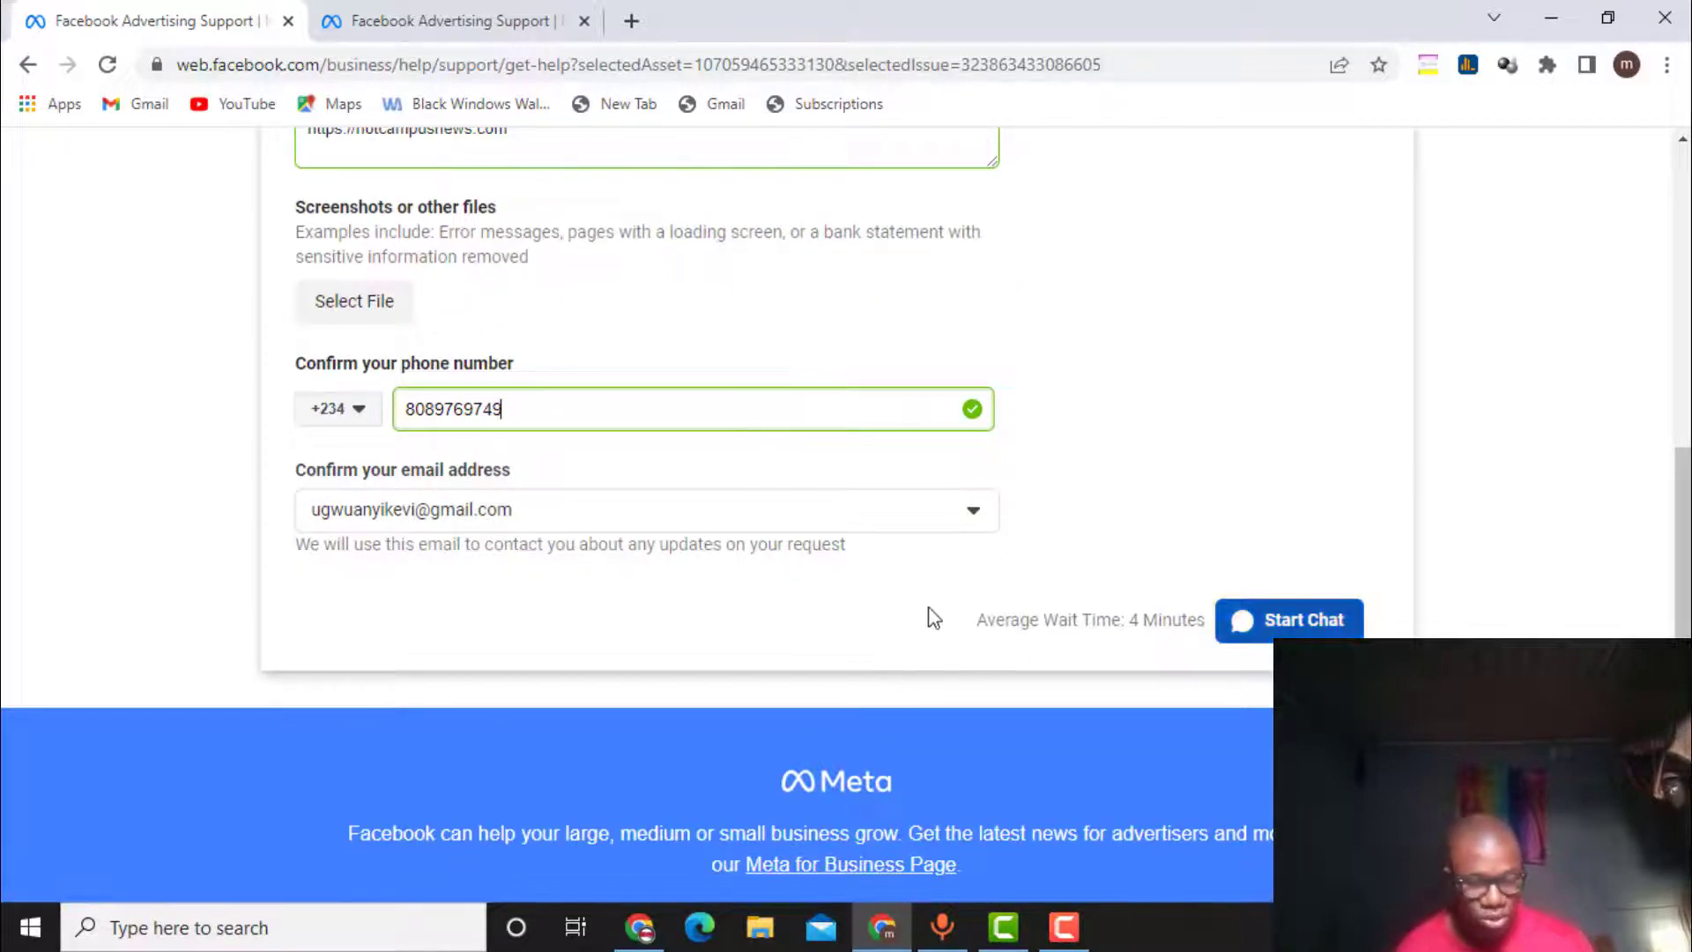
{"action": "left_click_drag", "start_coordinate": [914, 609], "coordinate": [1267, 622]}
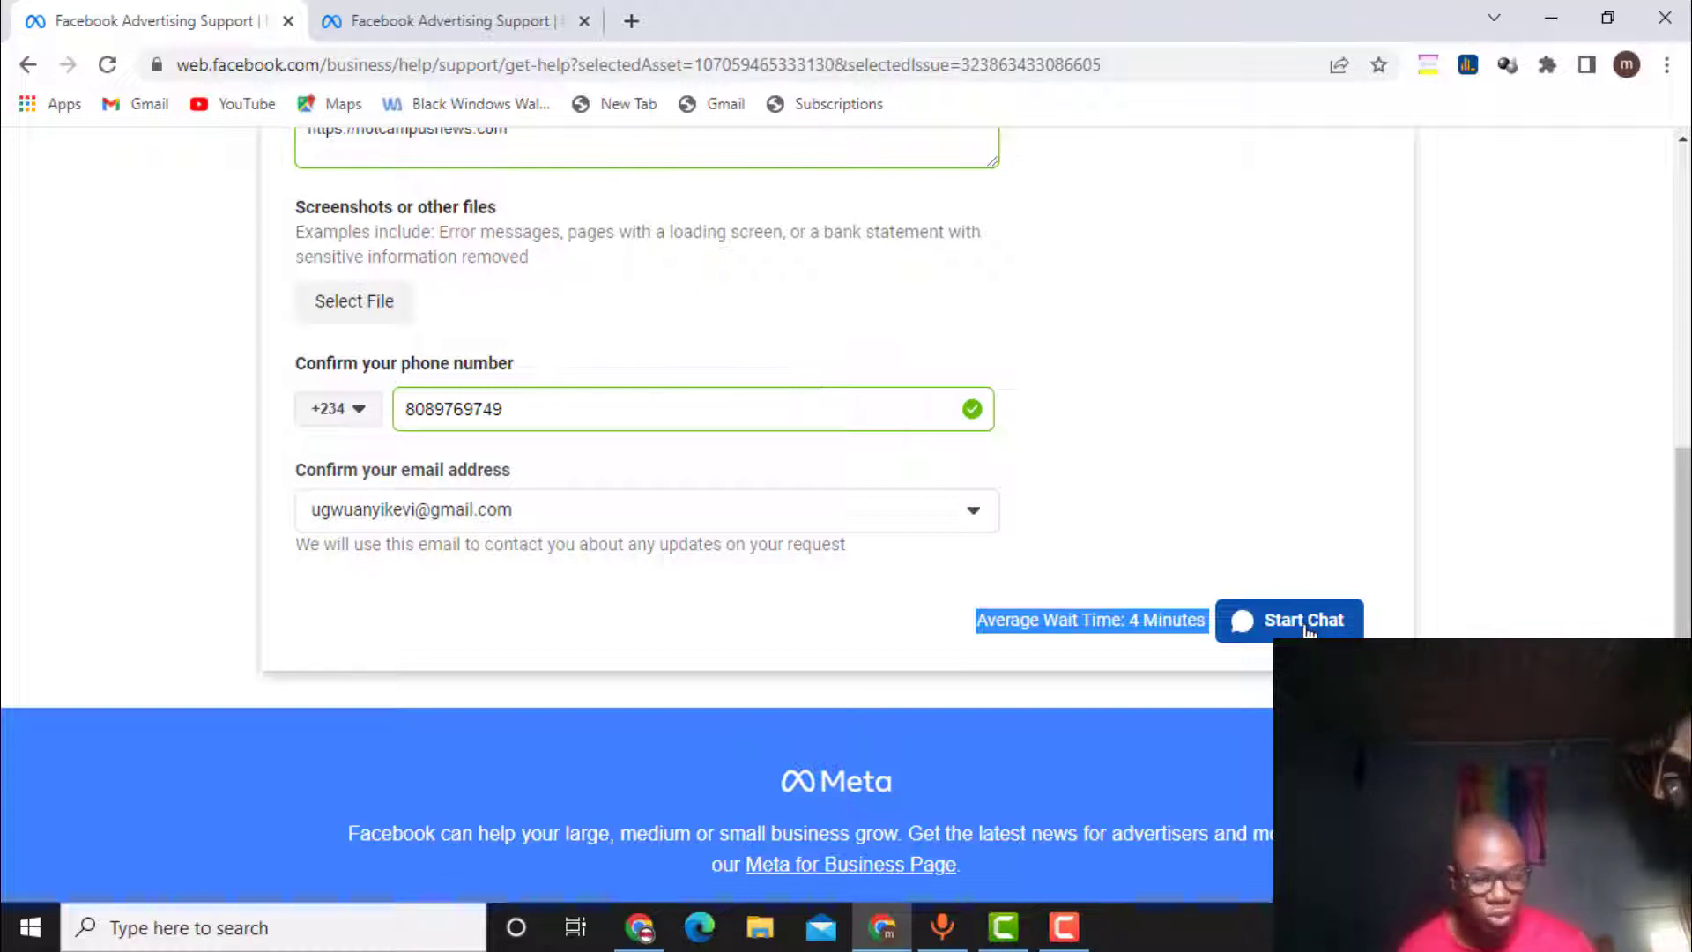
Review the 'Request Submitted — Support is on its way!' confirmation and open the chat in Messenger
{"action": "scroll", "coordinate": [1307, 630], "scroll_direction": "down", "scroll_amount": 5}
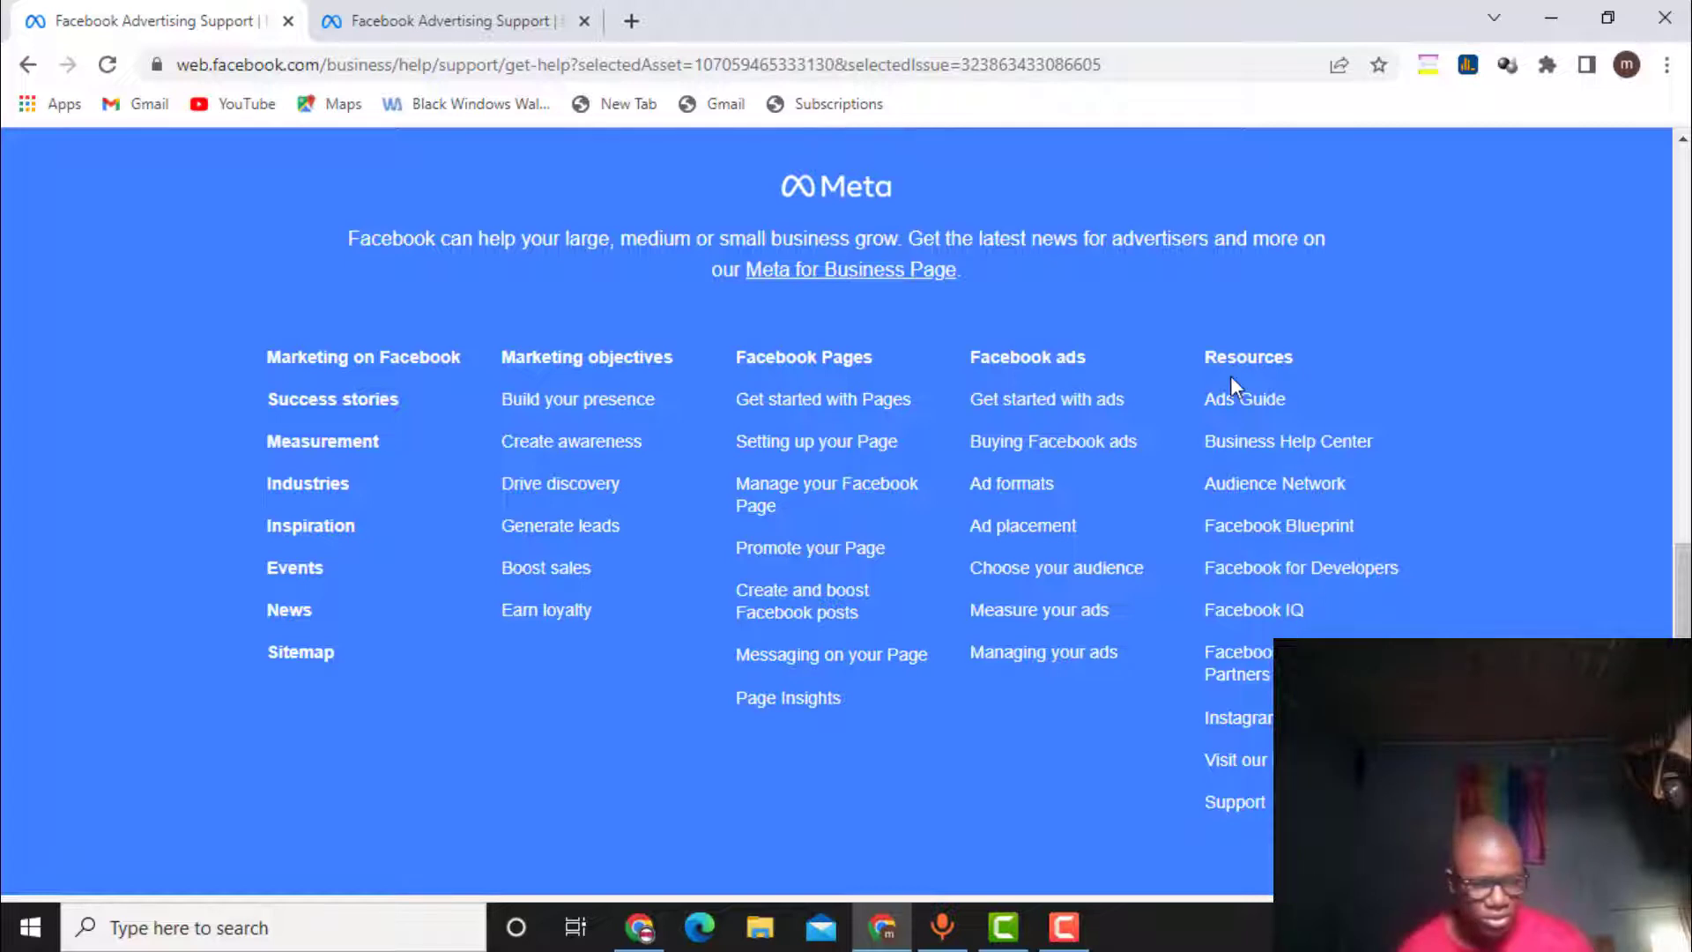
{"action": "scroll", "coordinate": [1230, 376], "scroll_direction": "up", "scroll_amount": 10}
{"action": "scroll", "coordinate": [1231, 375], "scroll_direction": "down", "scroll_amount": 4}
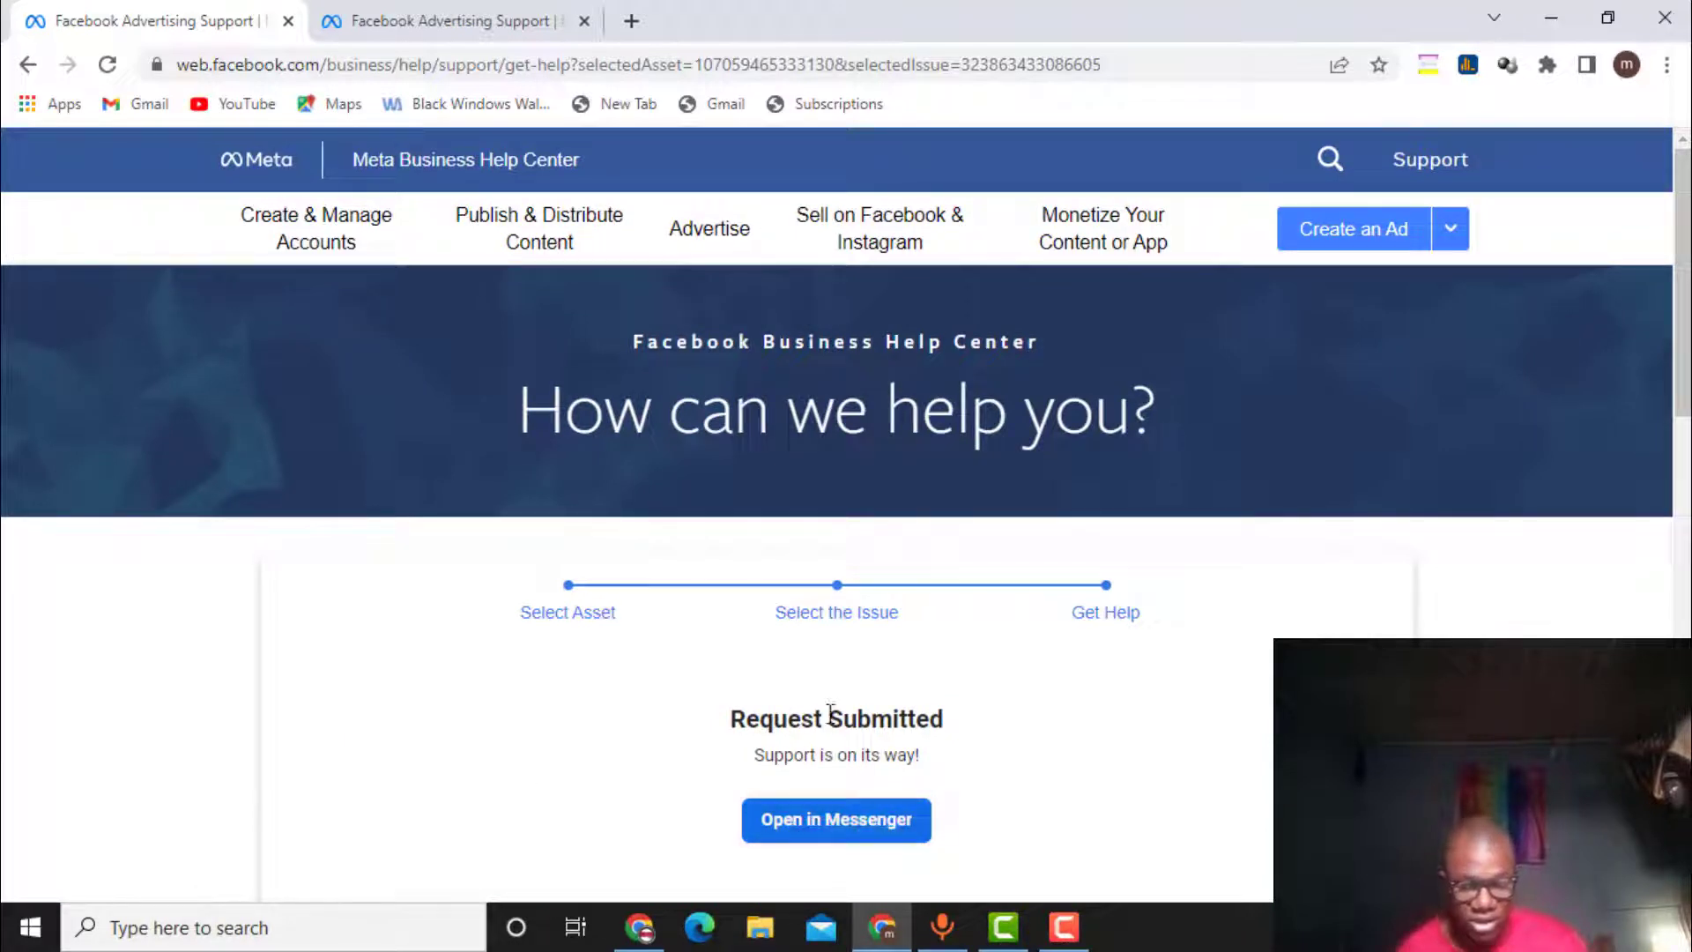
{"action": "left_click_drag", "start_coordinate": [650, 741], "coordinate": [948, 723]}
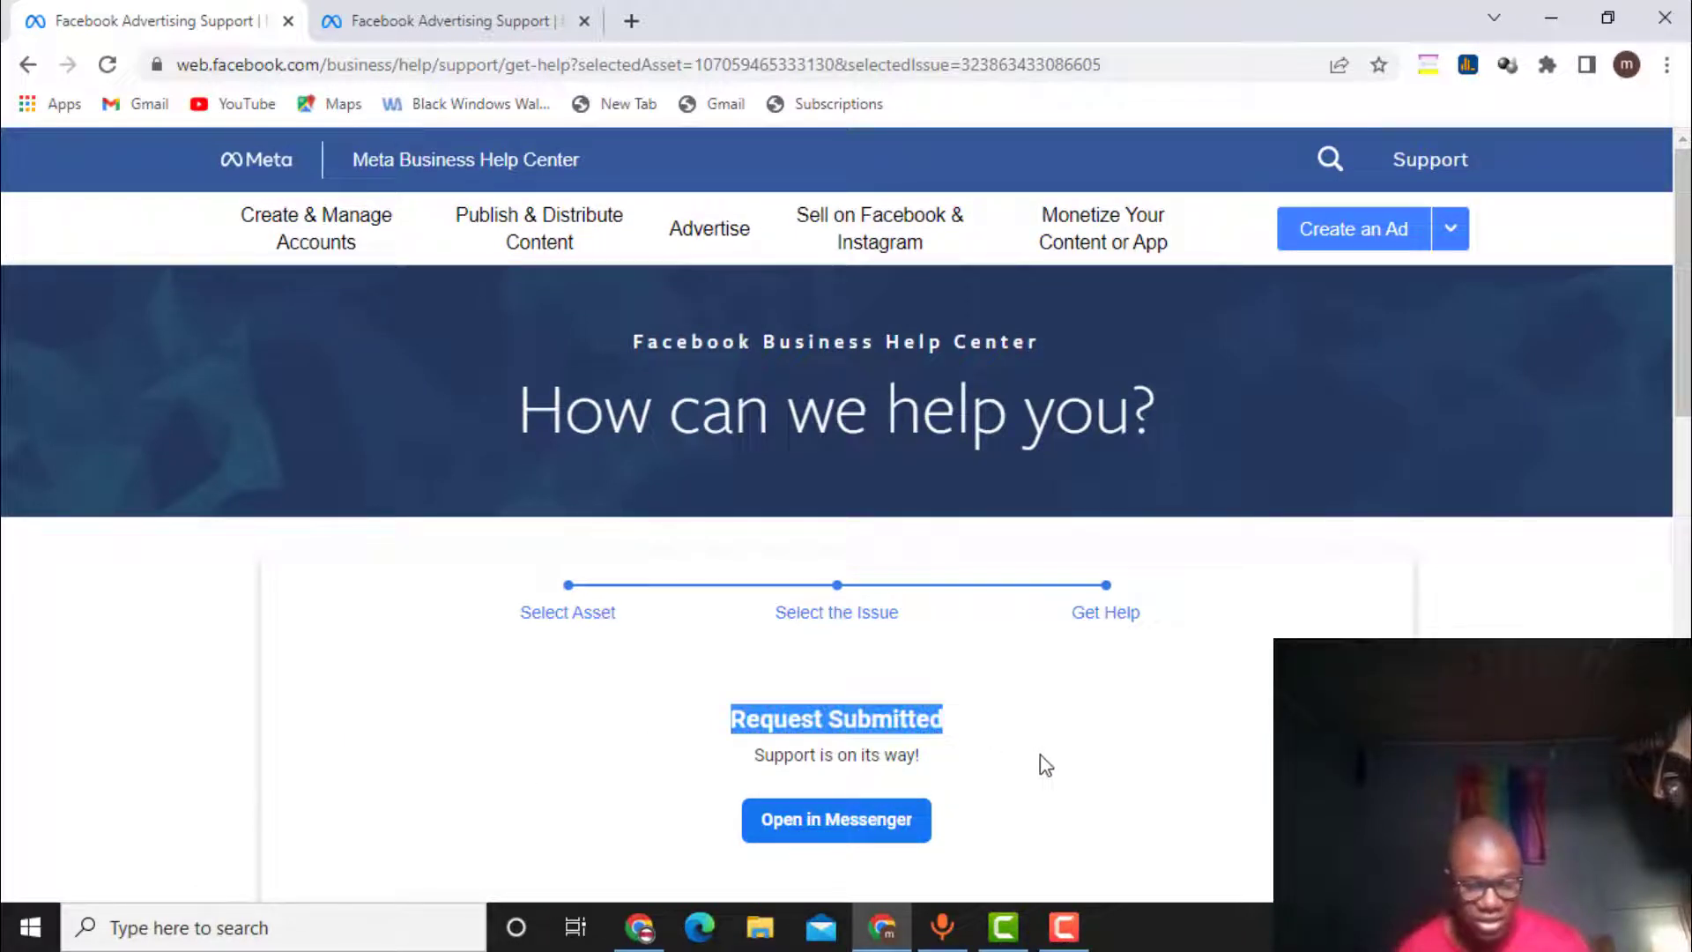
{"action": "left_click_drag", "start_coordinate": [1040, 755], "coordinate": [959, 760]}
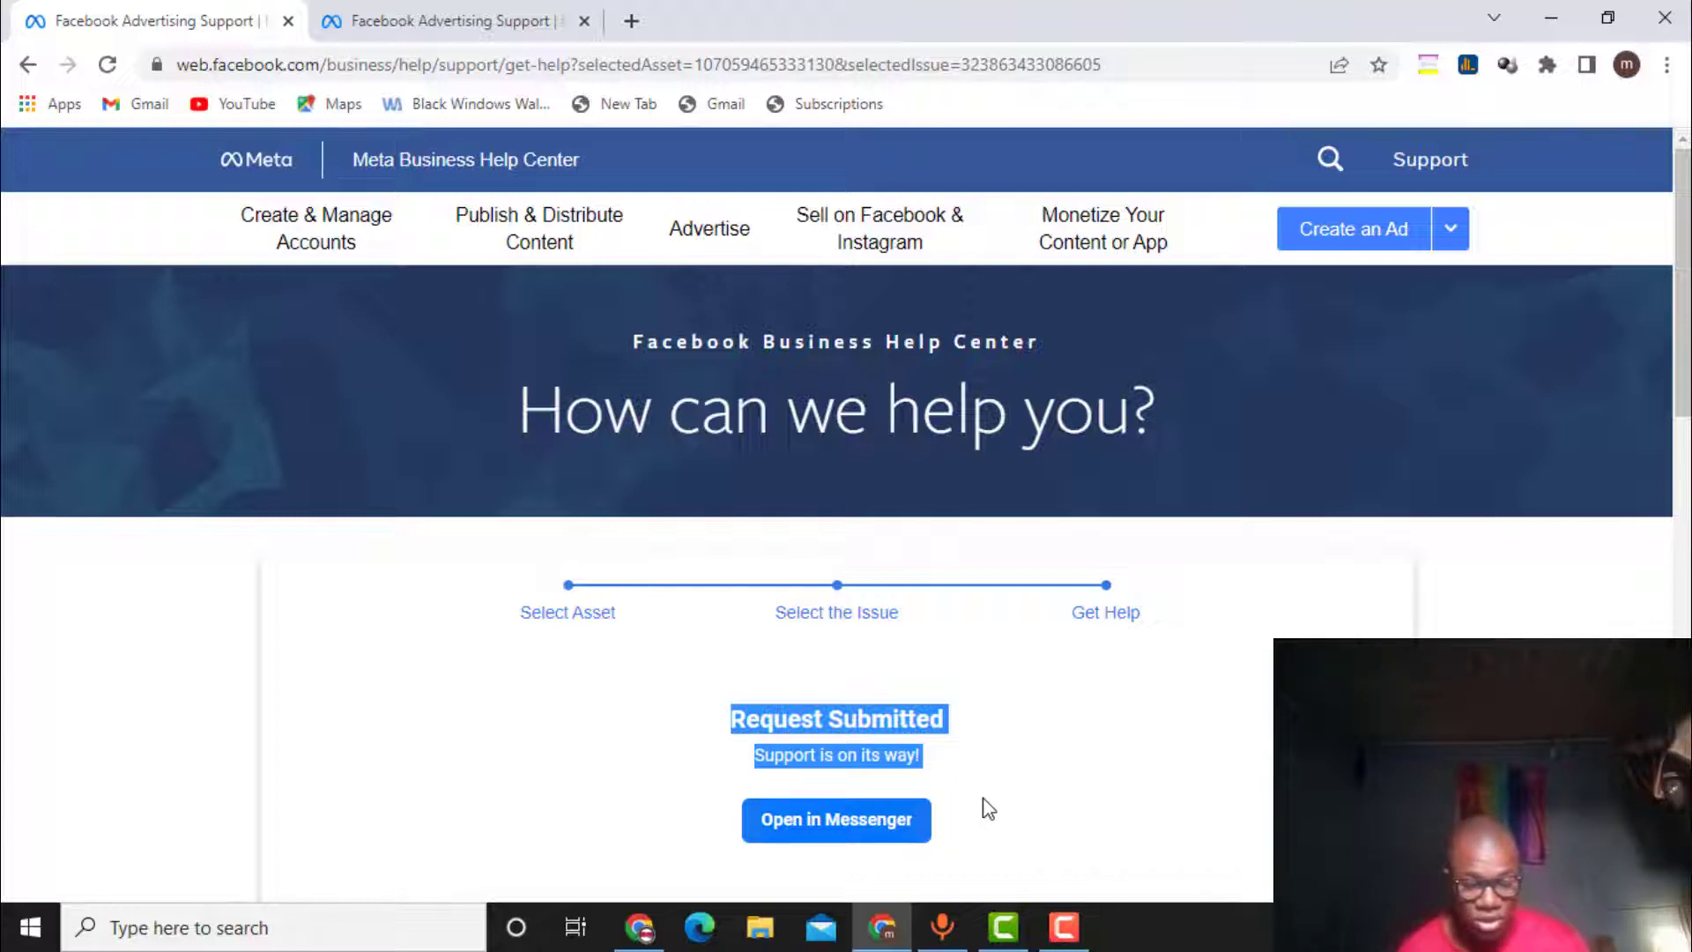
{"action": "scroll", "coordinate": [982, 797], "scroll_direction": "down", "scroll_amount": 1}
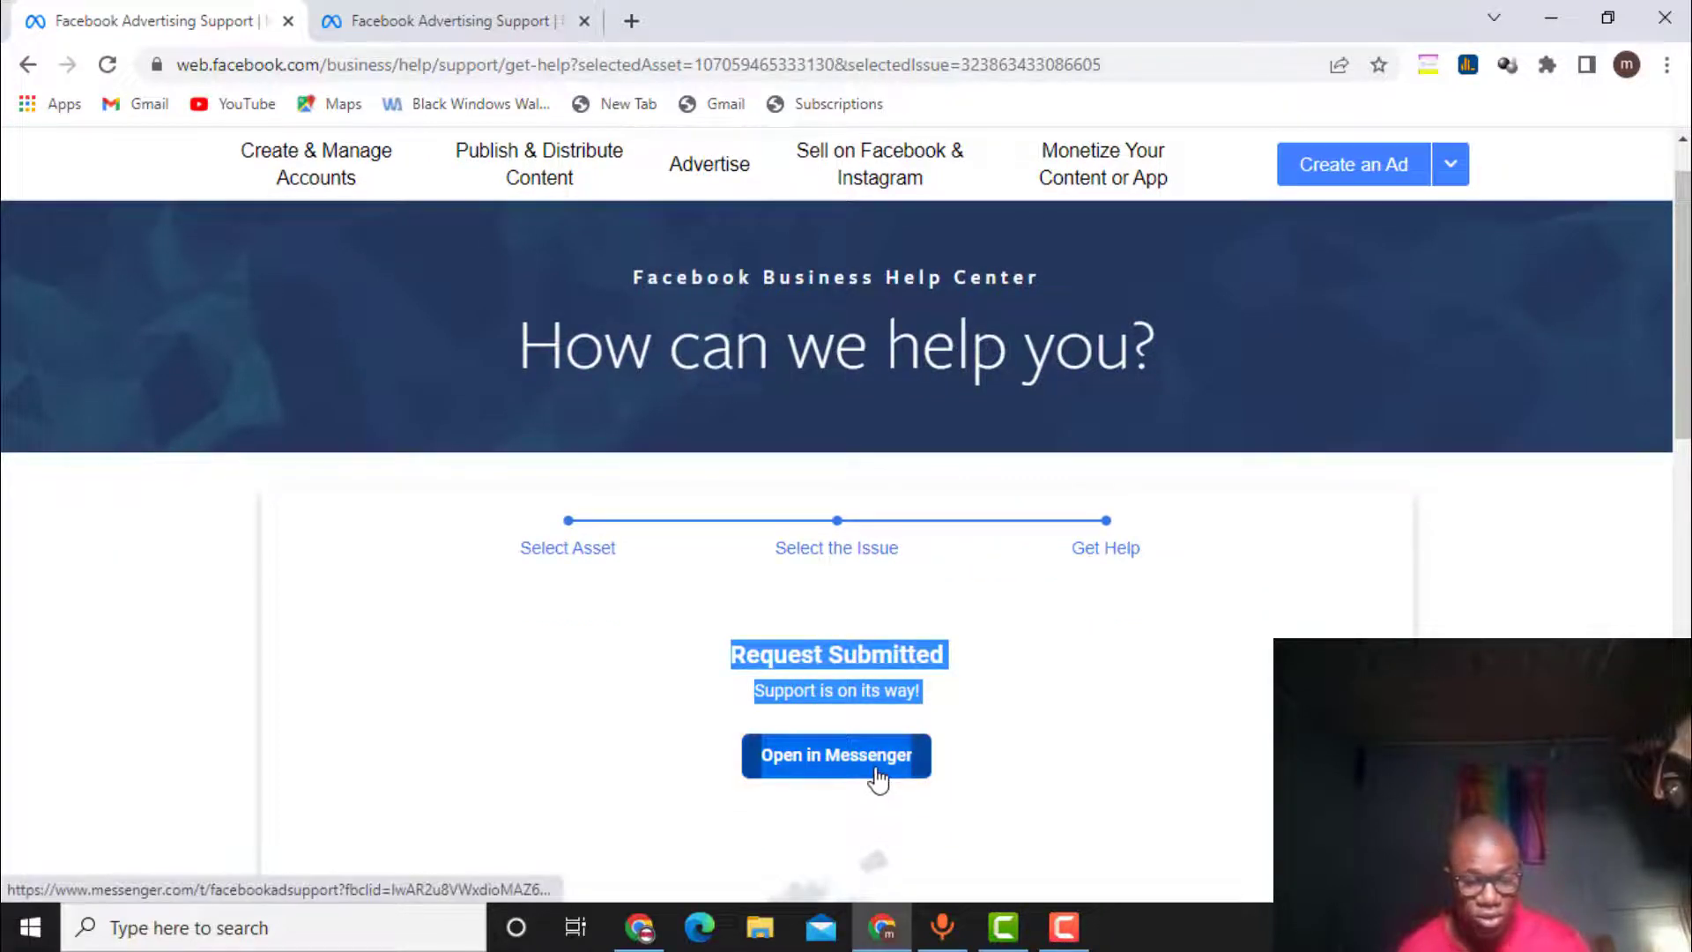
{"action": "left_click", "coordinate": [877, 779]}
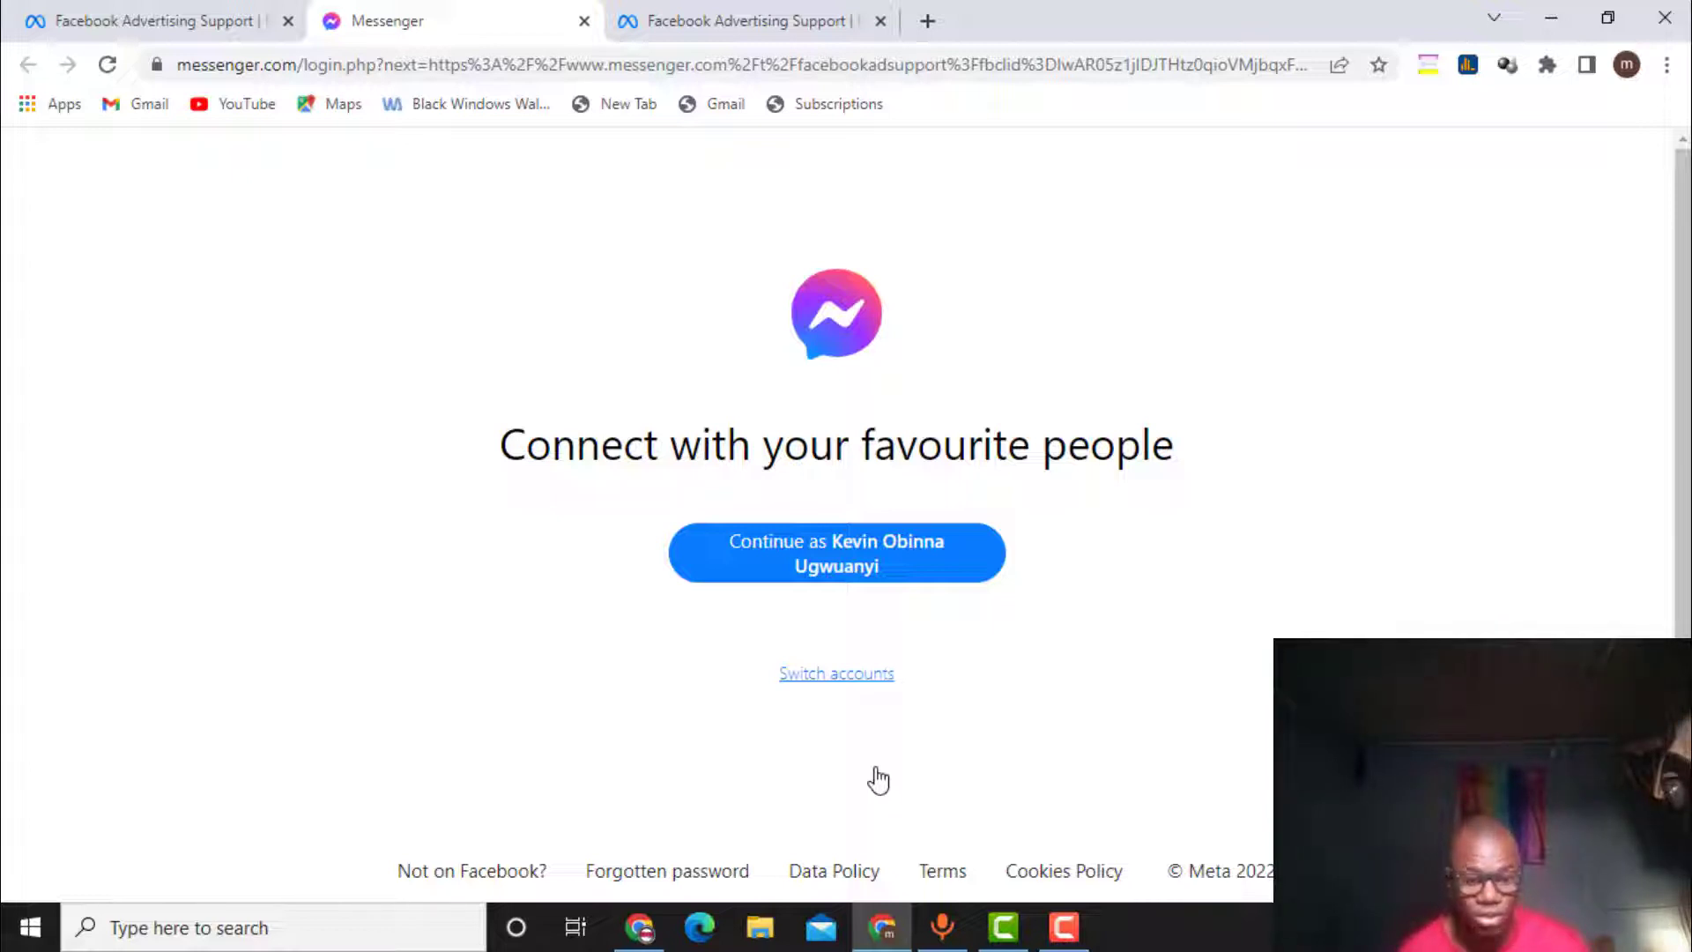
Continue into Messenger as the current account to reach the Facebook Business Support chat
{"action": "left_click", "coordinate": [871, 570]}
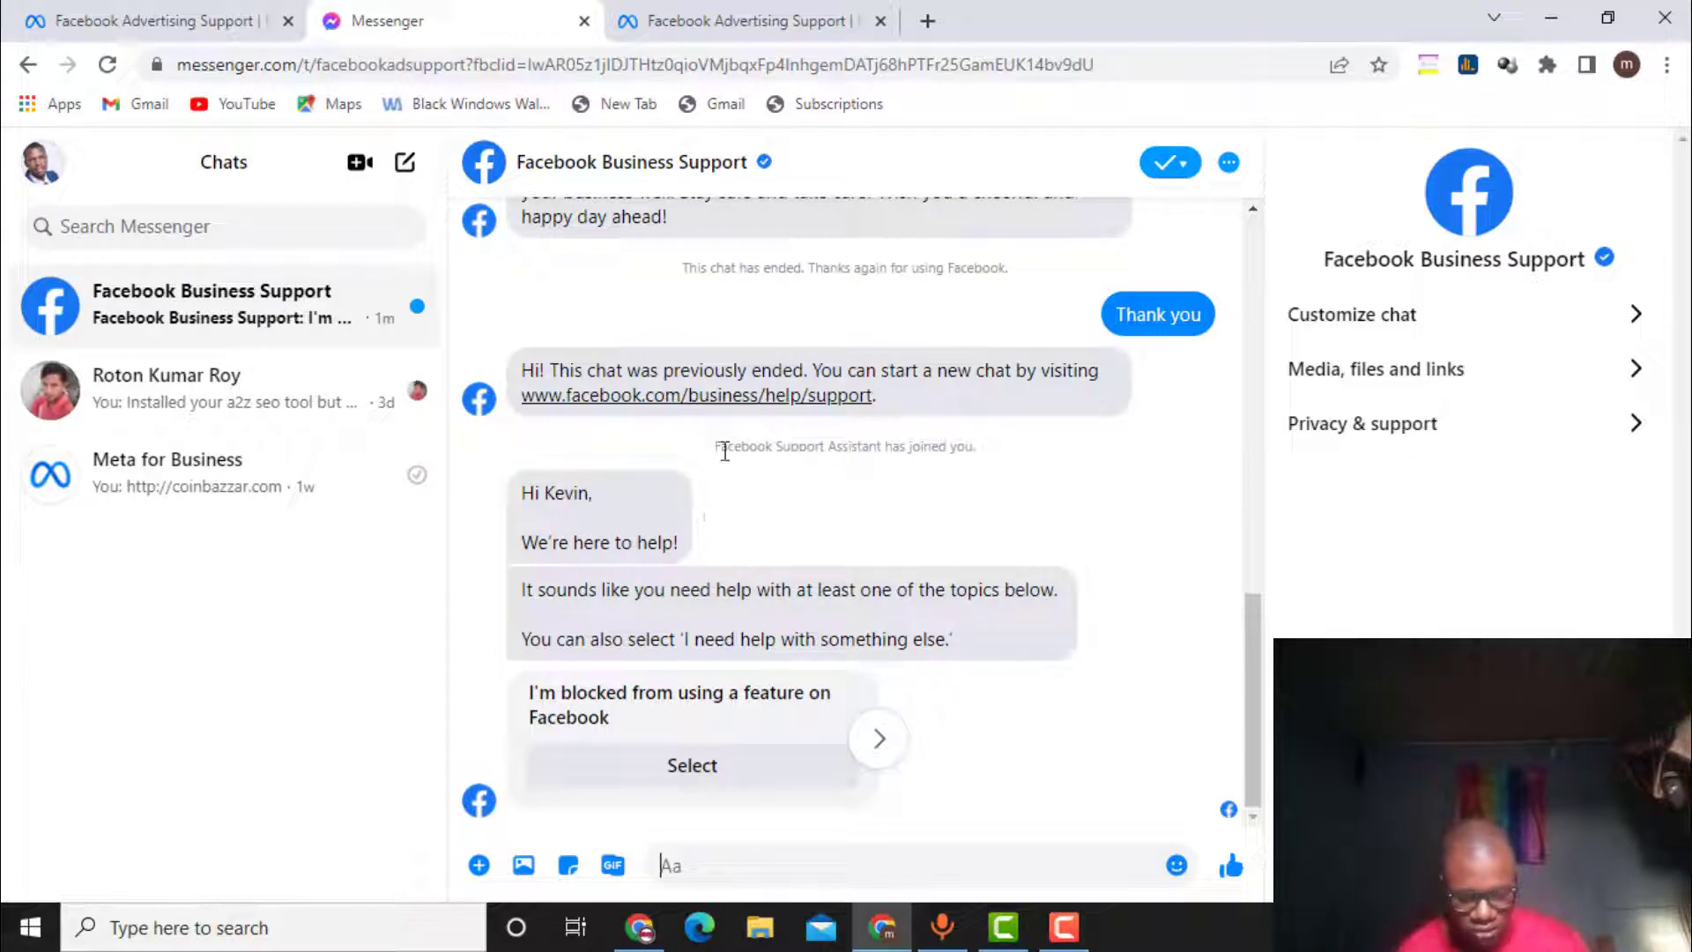
Read the assistant's greeting and topic list, then select 'I'm blocked from using a feature on Facebook'
{"action": "left_click_drag", "start_coordinate": [514, 504], "coordinate": [684, 547]}
{"action": "left_click_drag", "start_coordinate": [520, 597], "coordinate": [778, 619]}
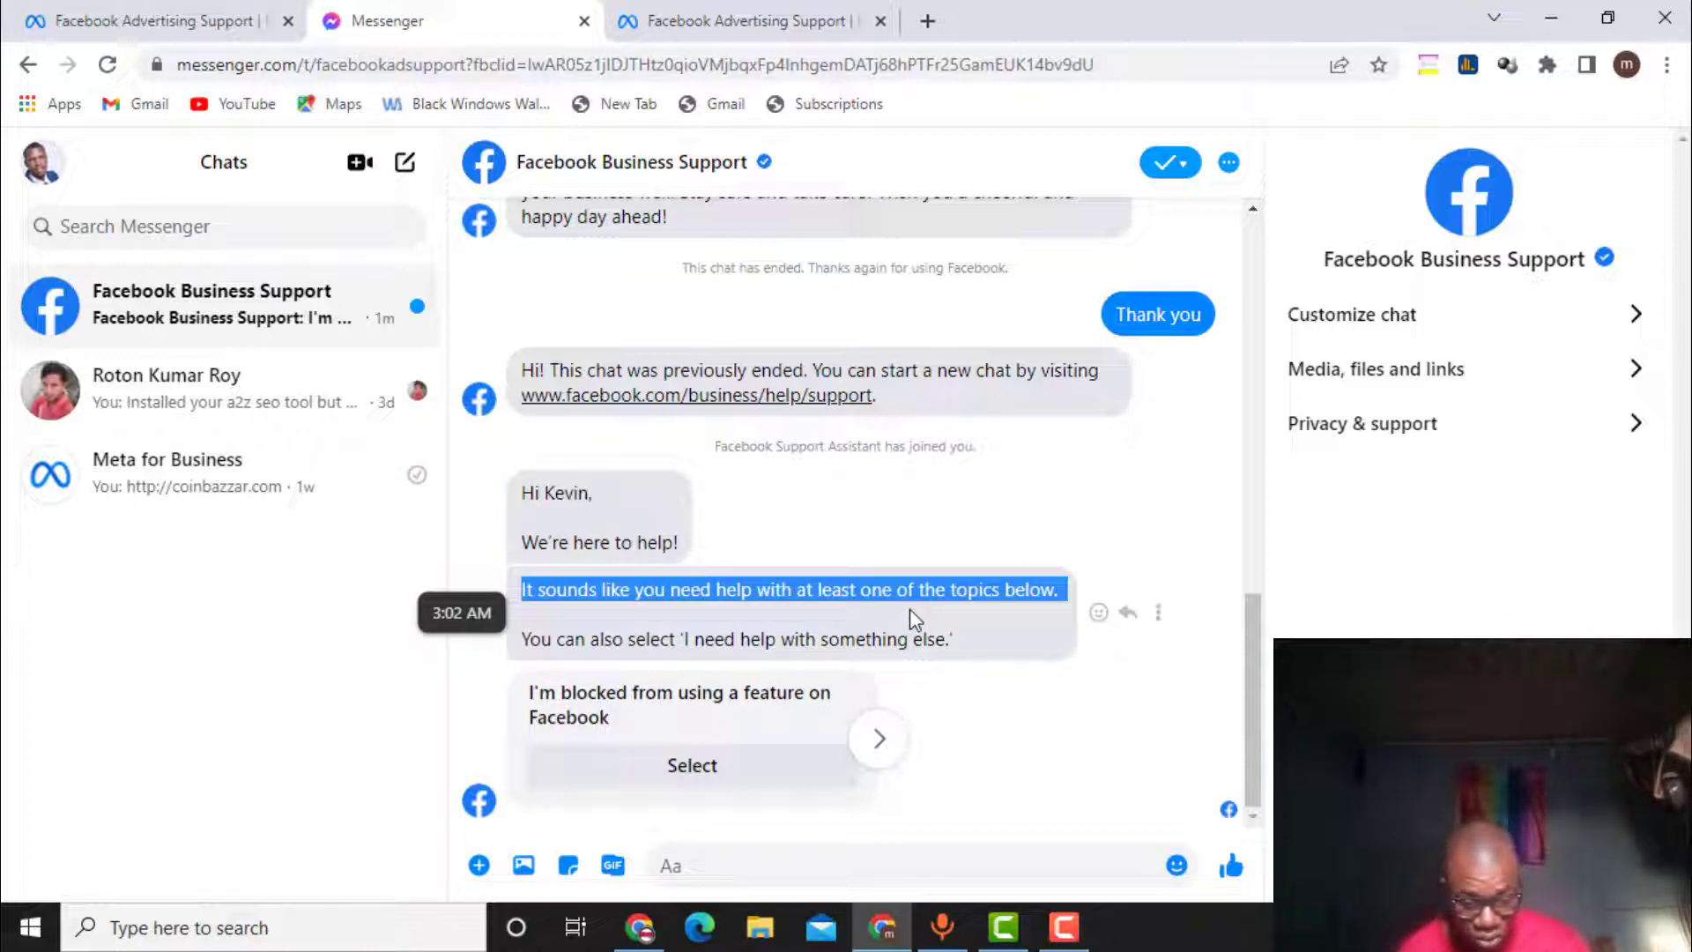
{"action": "mouse_move", "coordinate": [910, 617]}
{"action": "left_mouse_down"}
{"action": "mouse_move", "coordinate": [491, 688]}
{"action": "mouse_move", "coordinate": [484, 643]}
{"action": "mouse_move", "coordinate": [898, 639]}
{"action": "left_mouse_up"}
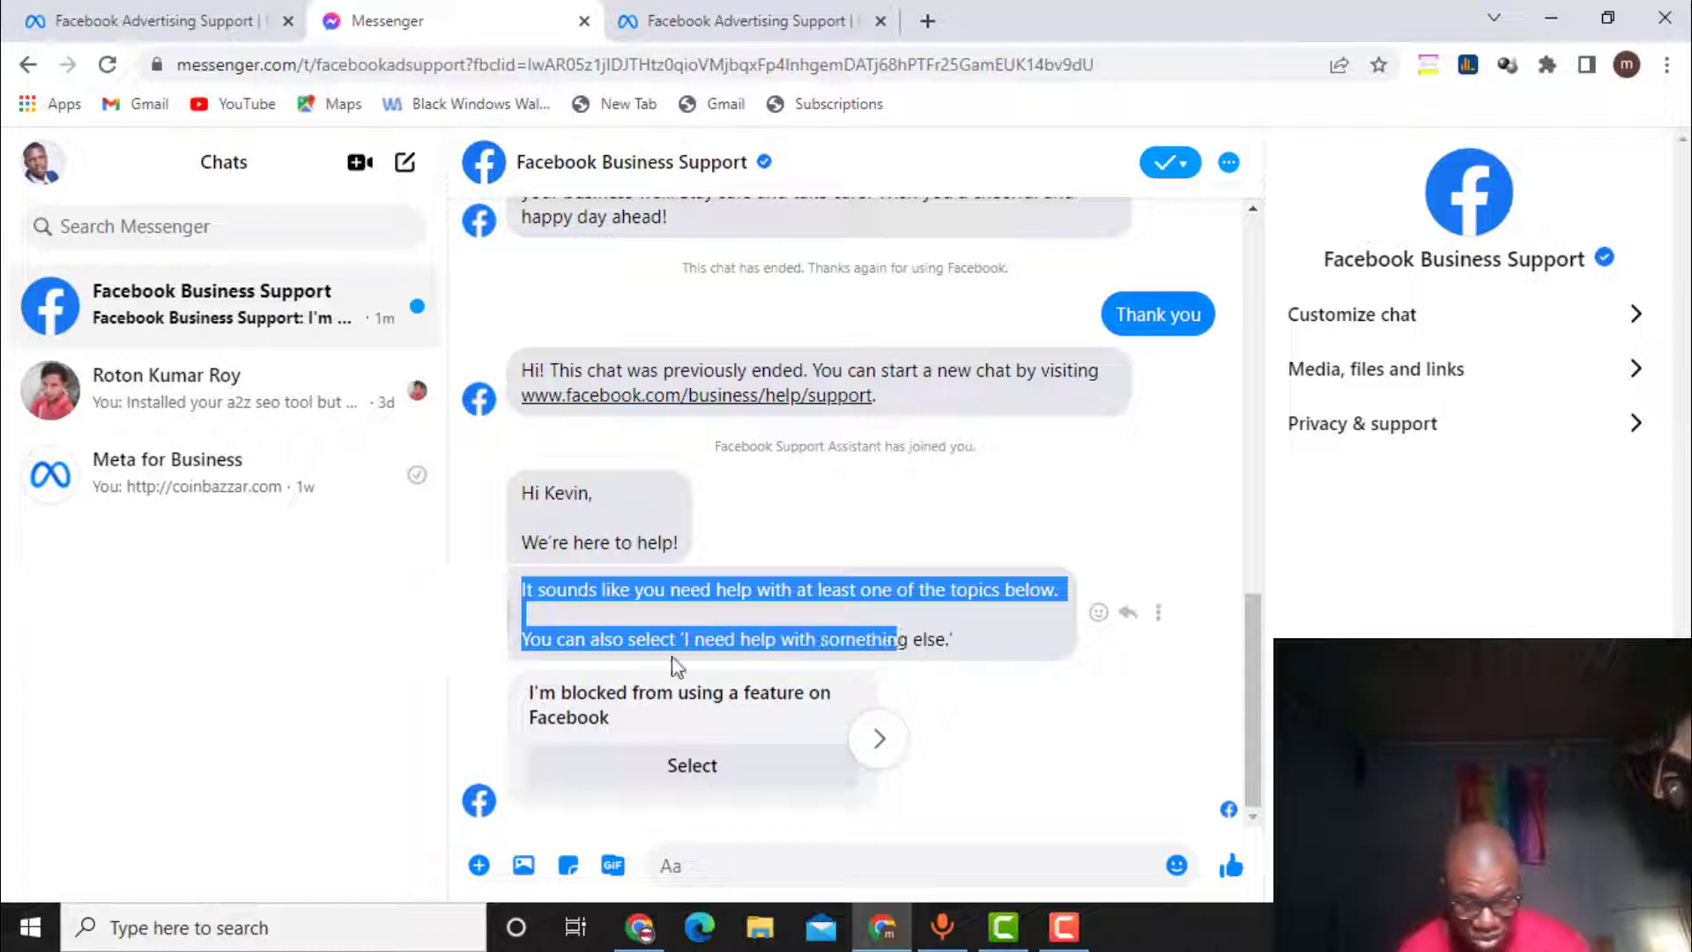
{"action": "left_click", "coordinate": [510, 699]}
{"action": "left_click_drag", "start_coordinate": [510, 699], "coordinate": [809, 756]}
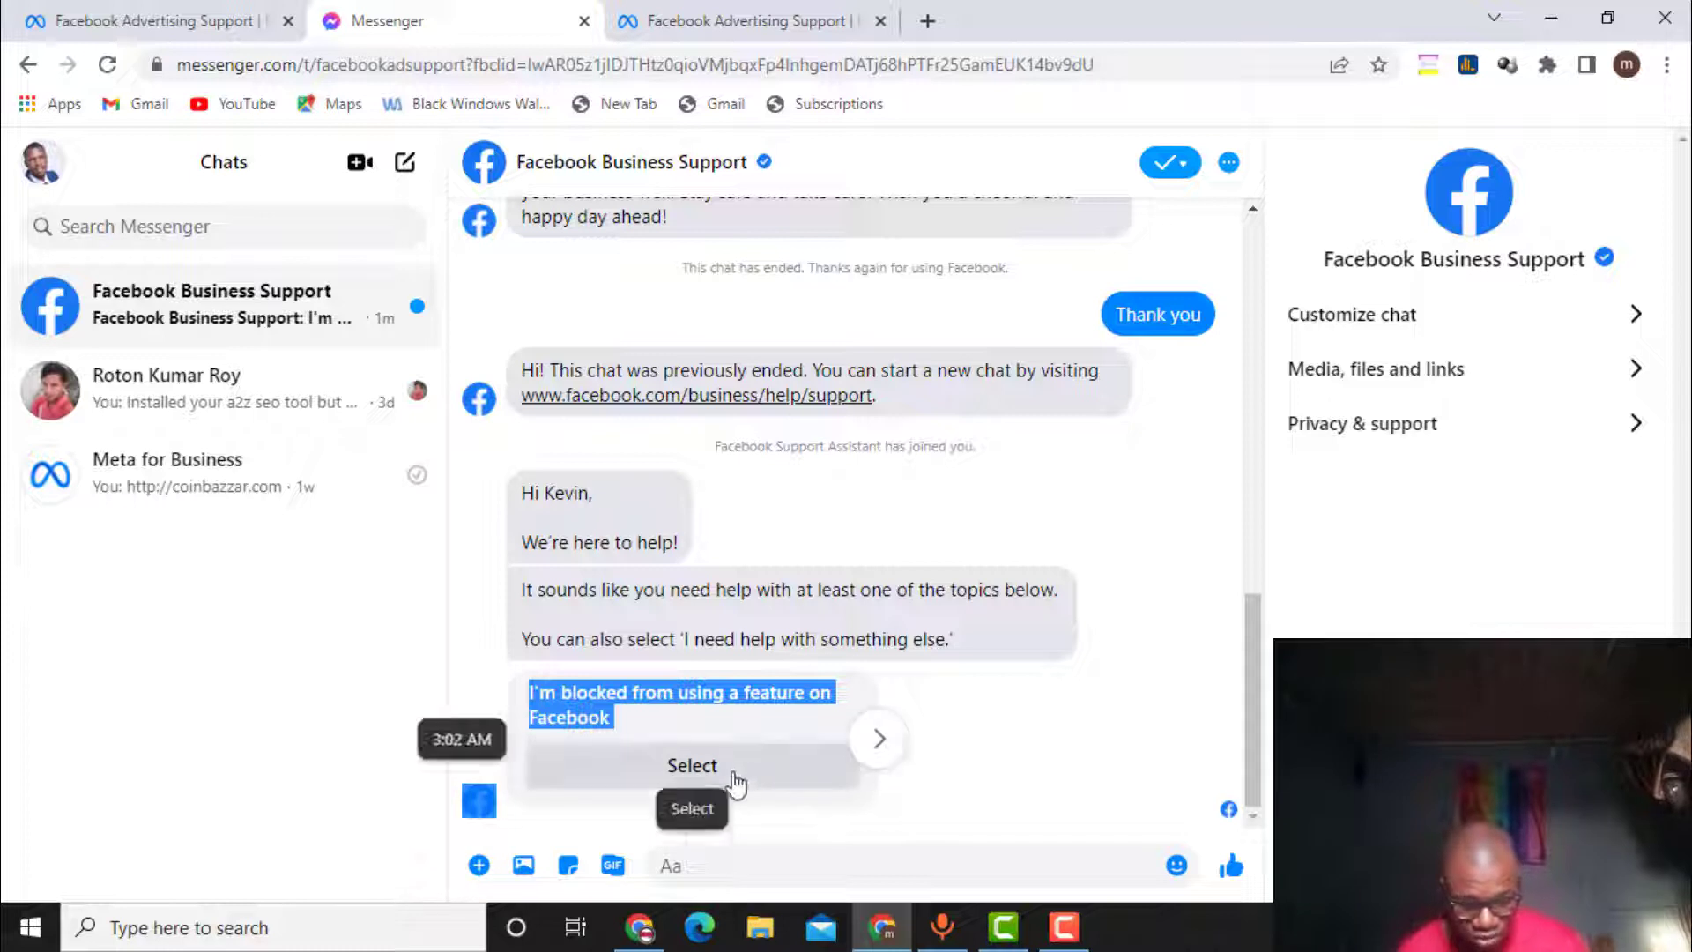
{"action": "left_click", "coordinate": [692, 765]}
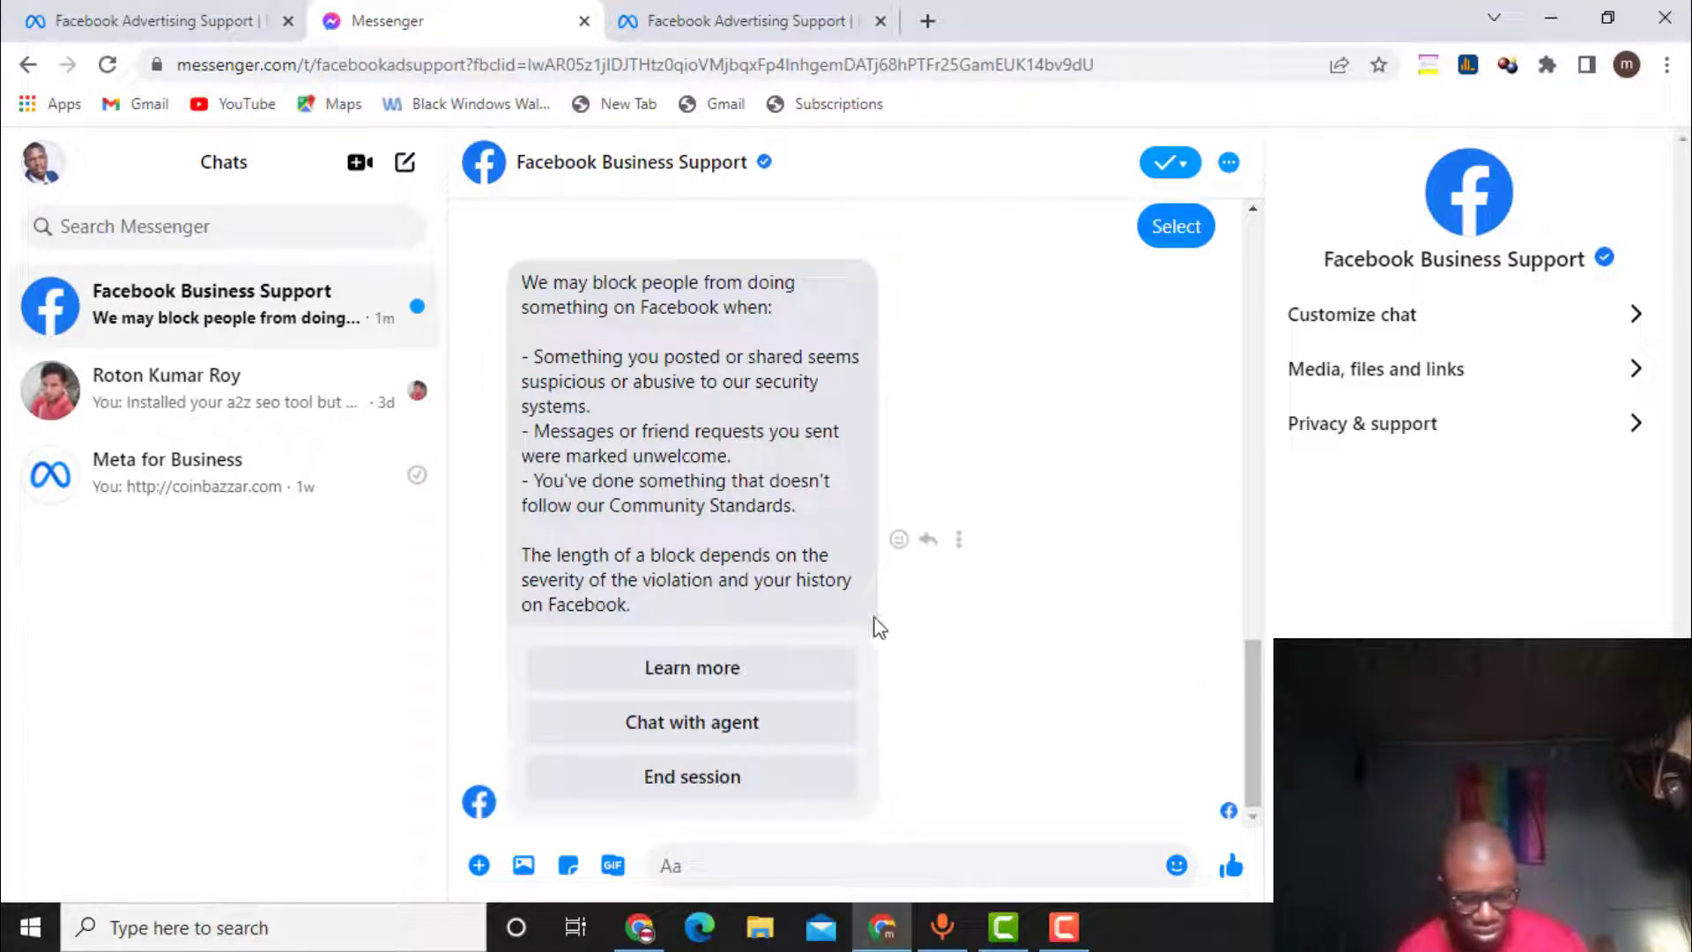
Read the bot's explanation and list of reasons why Facebook blocks people
{"action": "scroll", "coordinate": [585, 294], "scroll_direction": "up", "scroll_amount": 2}
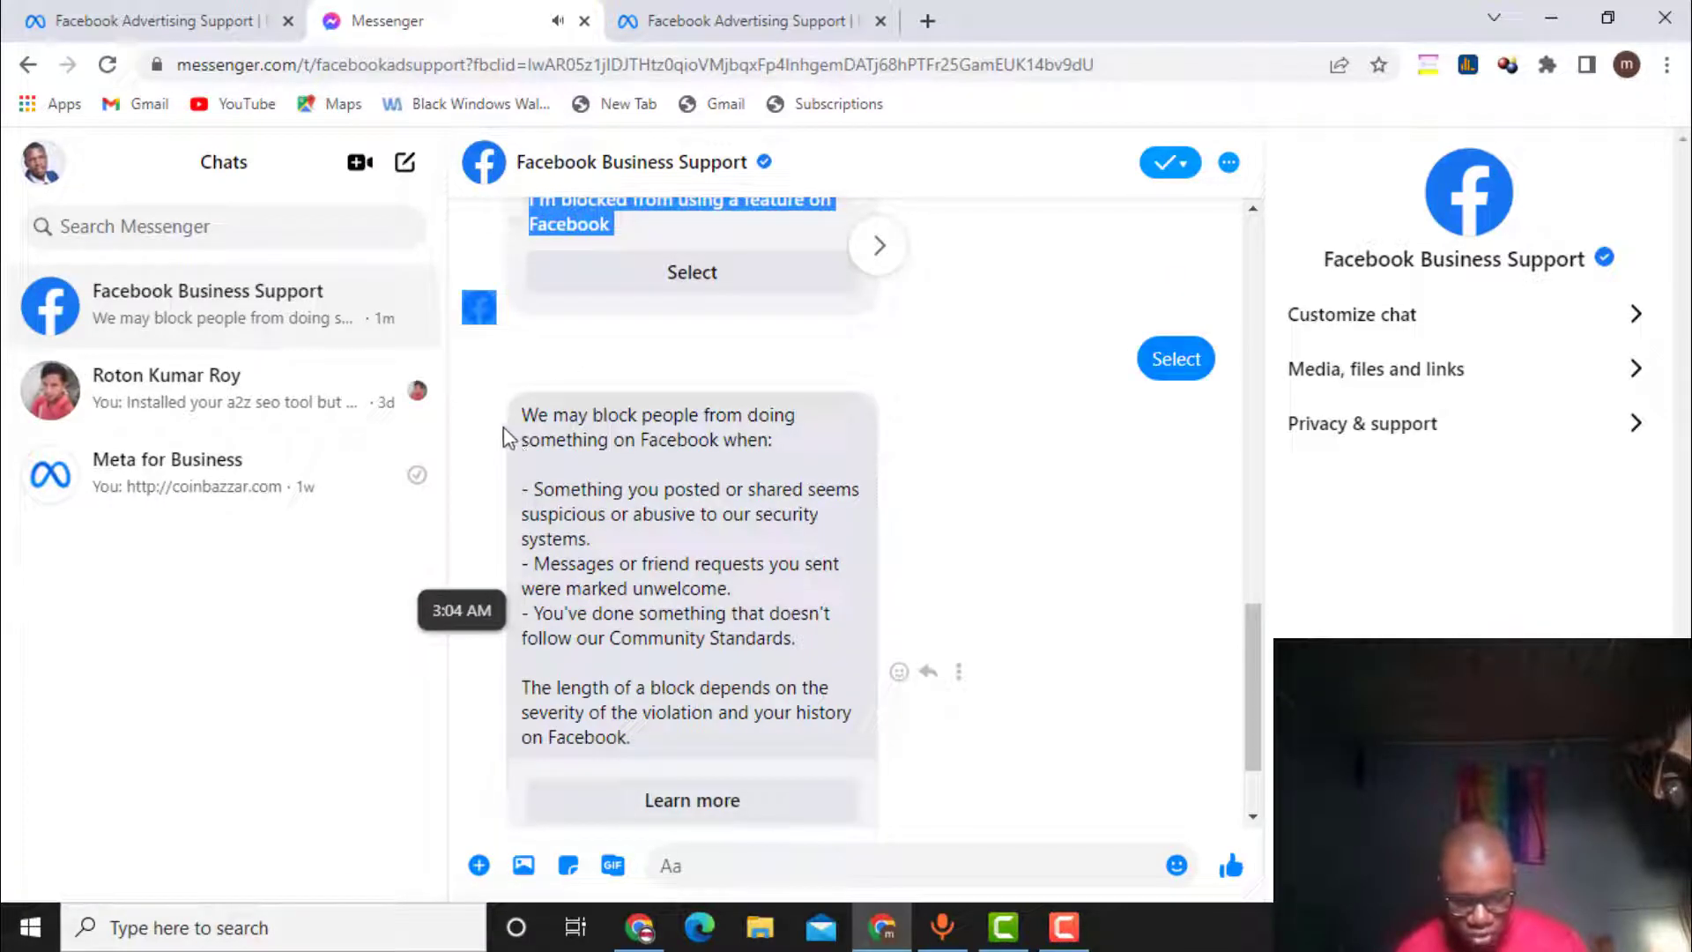
{"action": "left_click_drag", "start_coordinate": [507, 430], "coordinate": [834, 487]}
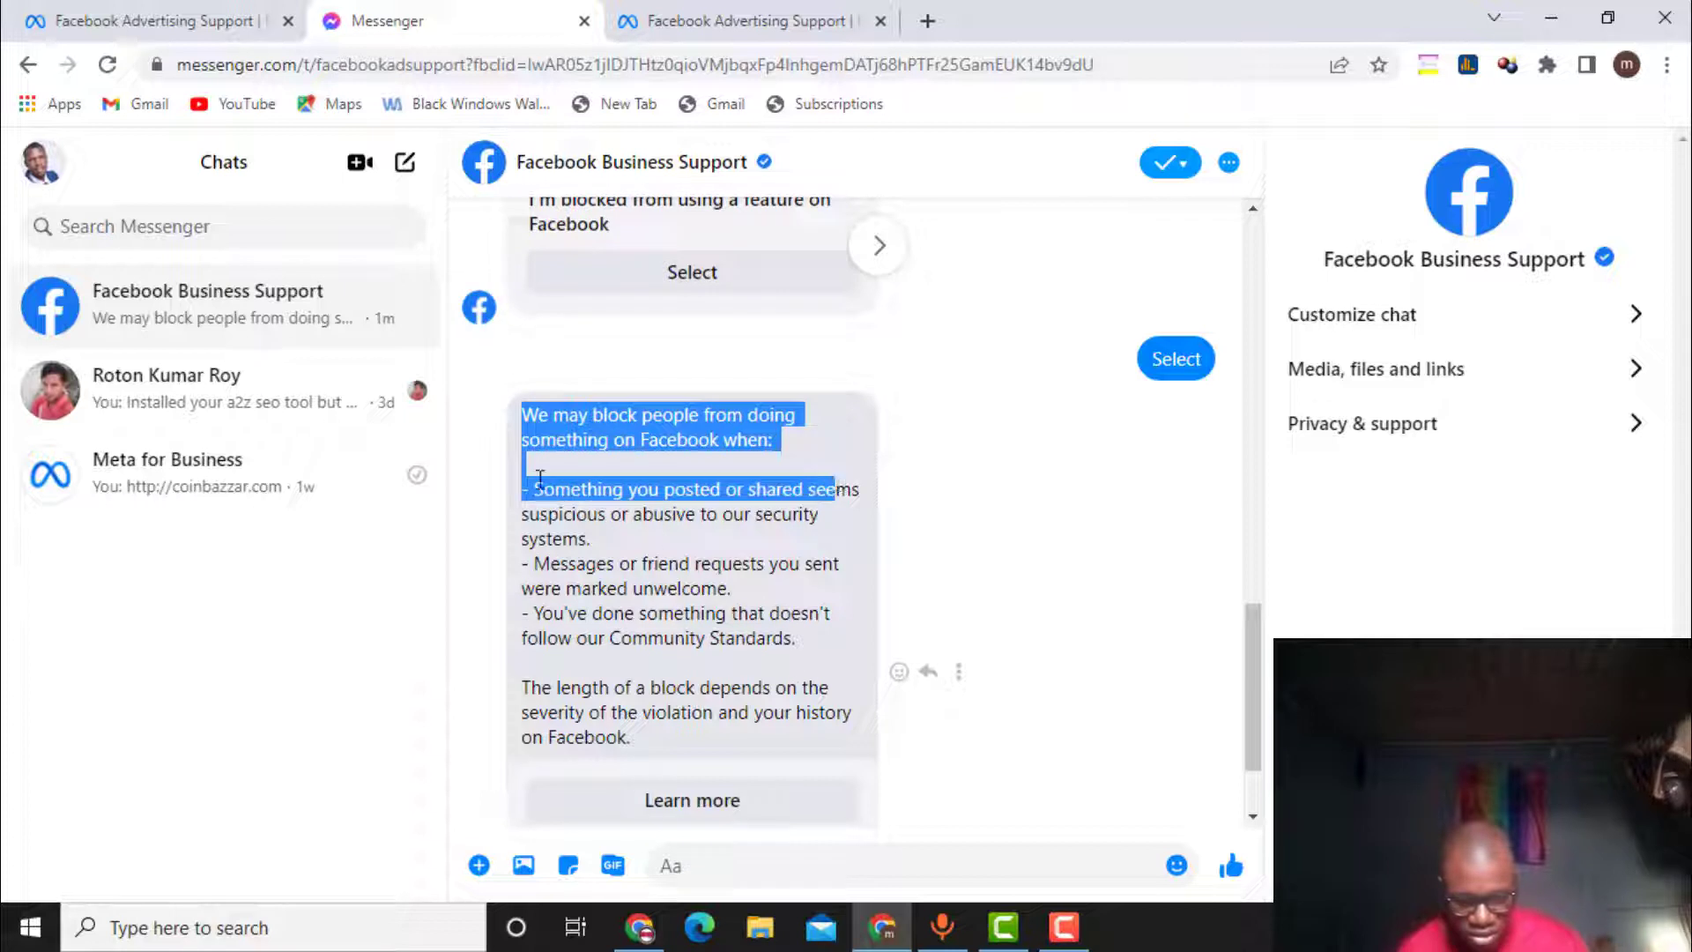
{"action": "left_click_drag", "start_coordinate": [511, 486], "coordinate": [862, 775]}
{"action": "left_click", "coordinate": [862, 775]}
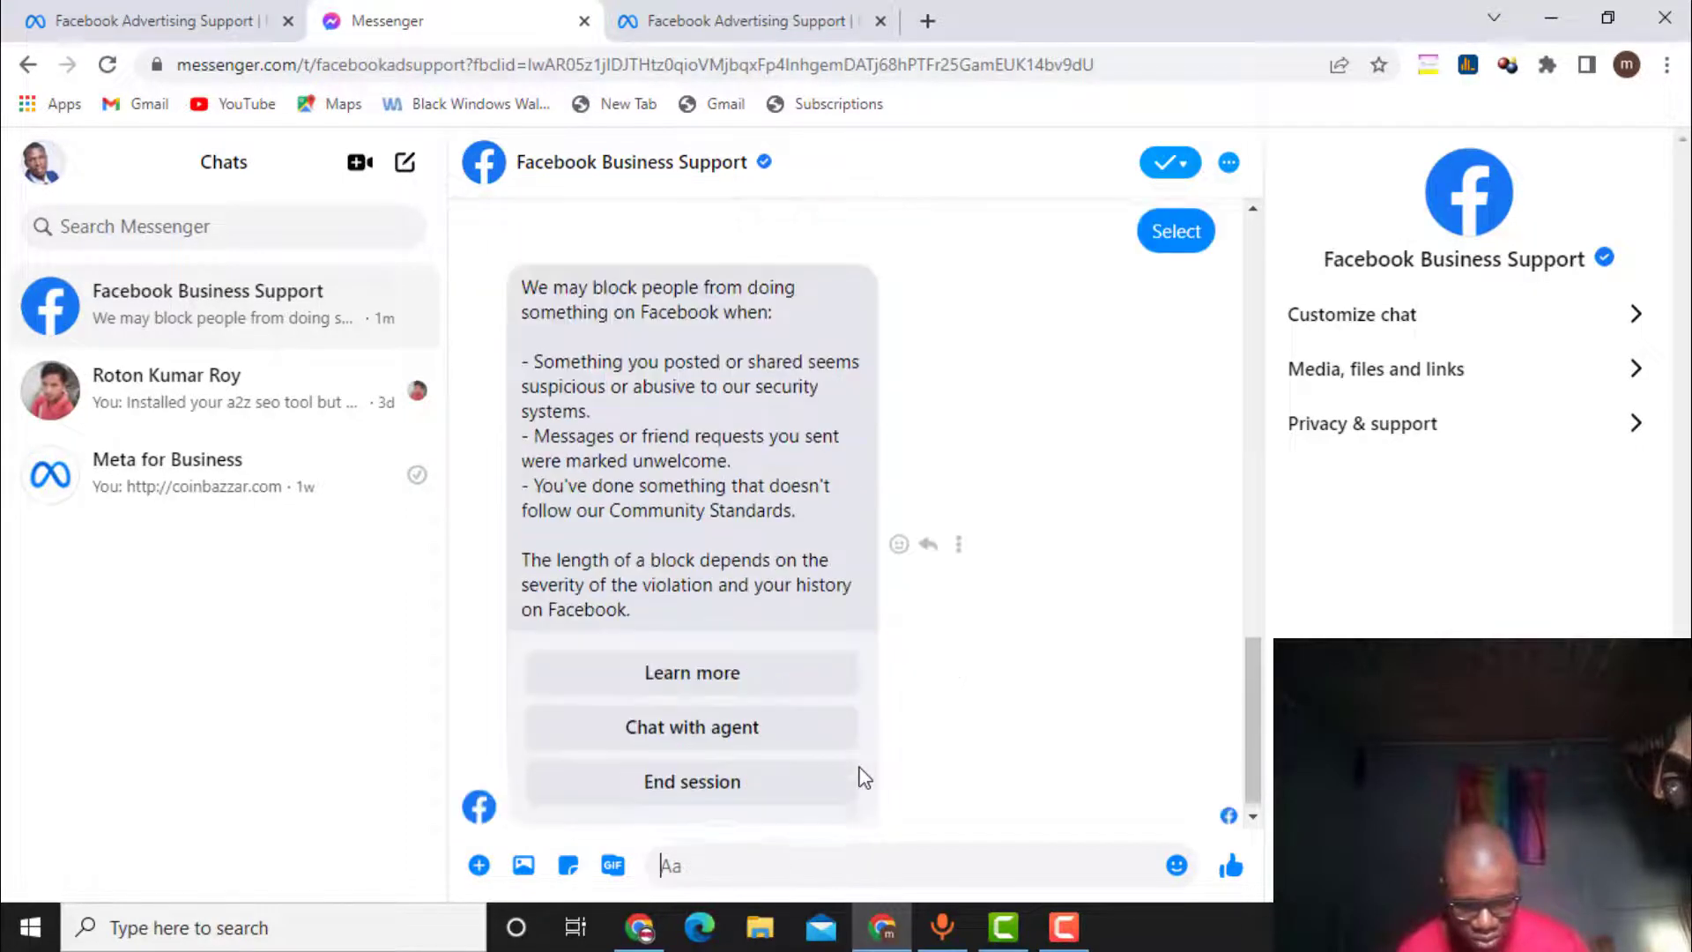
Choose Chat with agent and review the transfer and representative-will-join notices until the agent arrives
{"action": "left_click", "coordinate": [667, 729]}
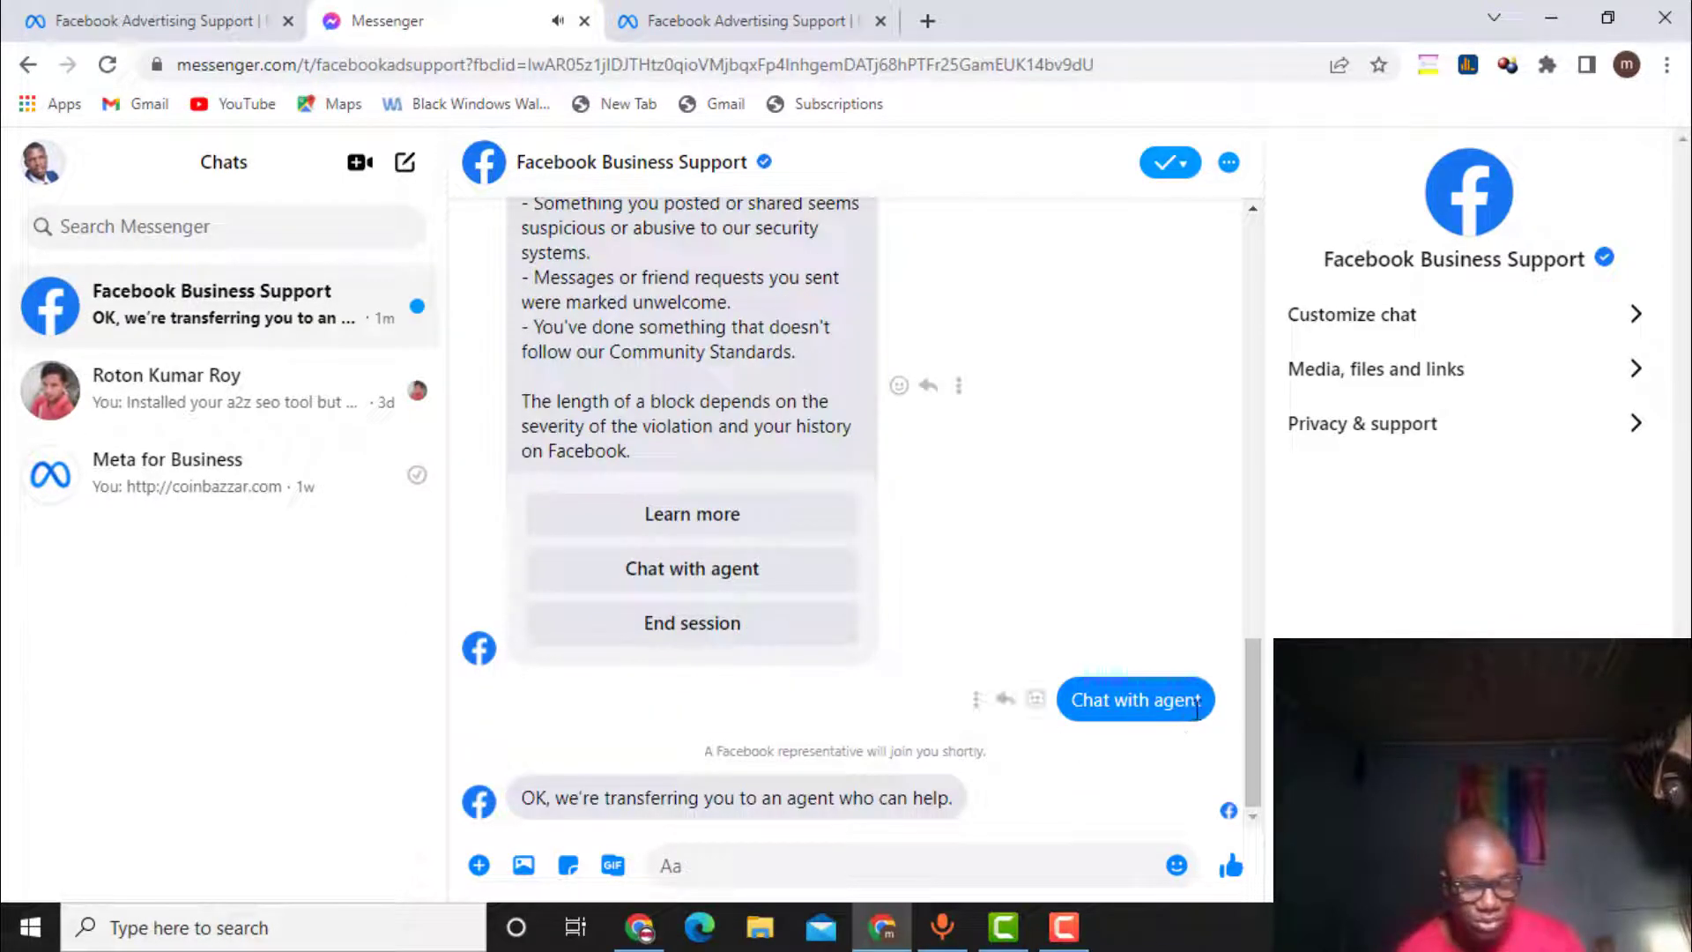
{"action": "triple_click", "coordinate": [814, 754]}
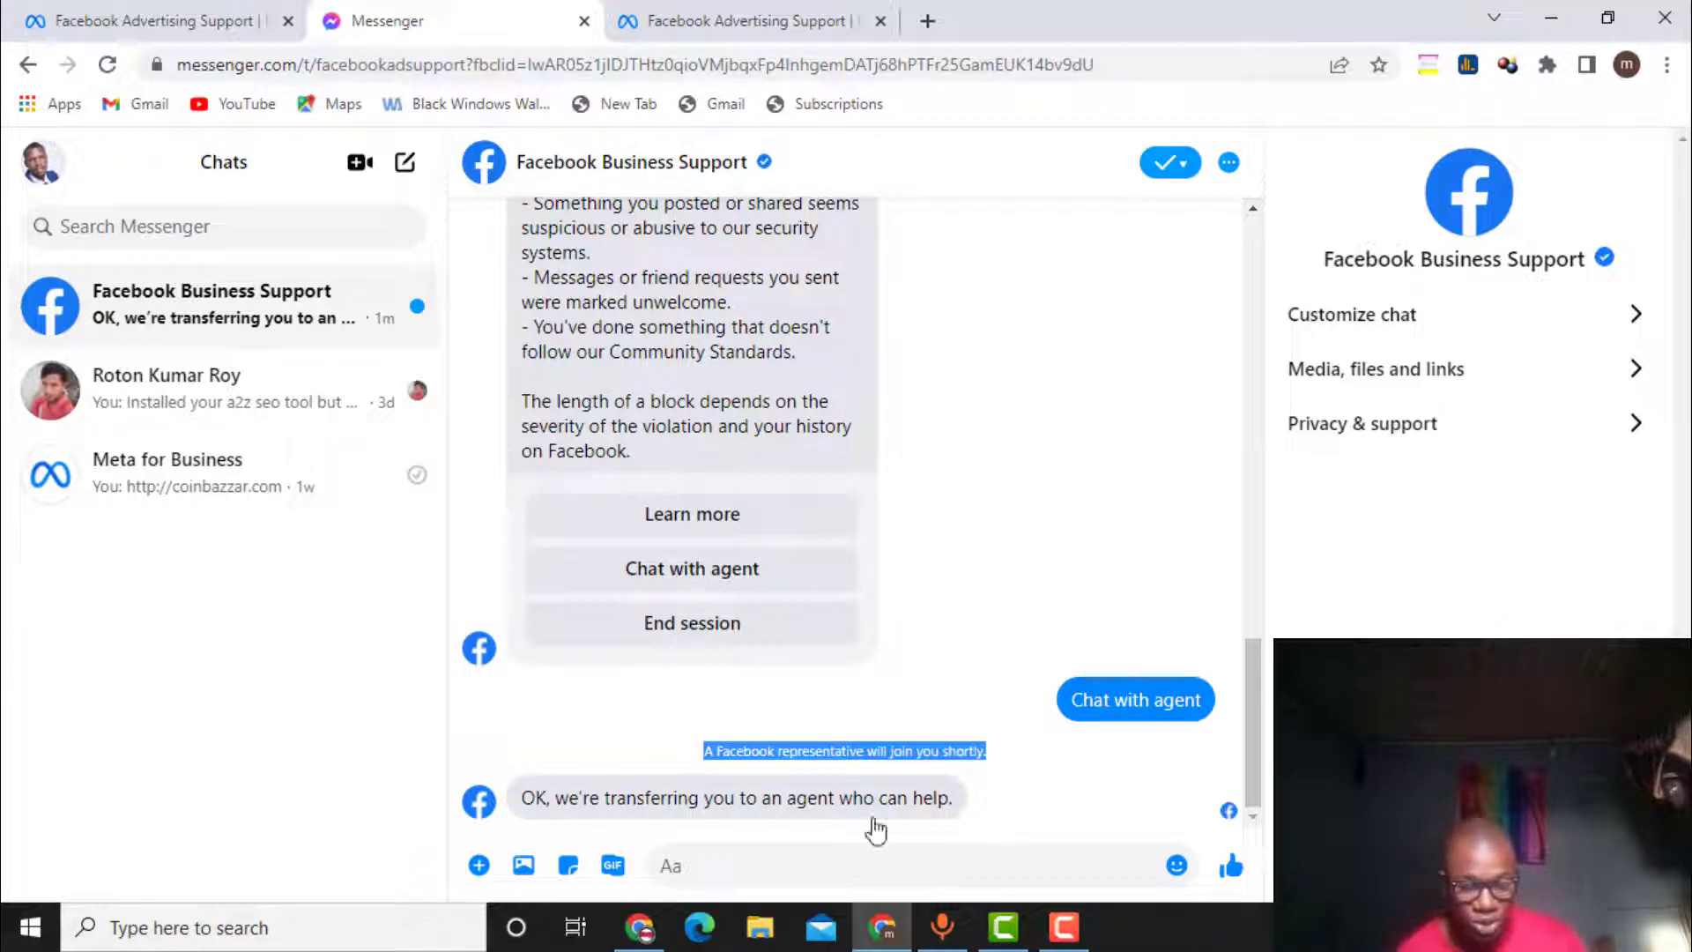
{"action": "left_click_drag", "start_coordinate": [520, 798], "coordinate": [1103, 791]}
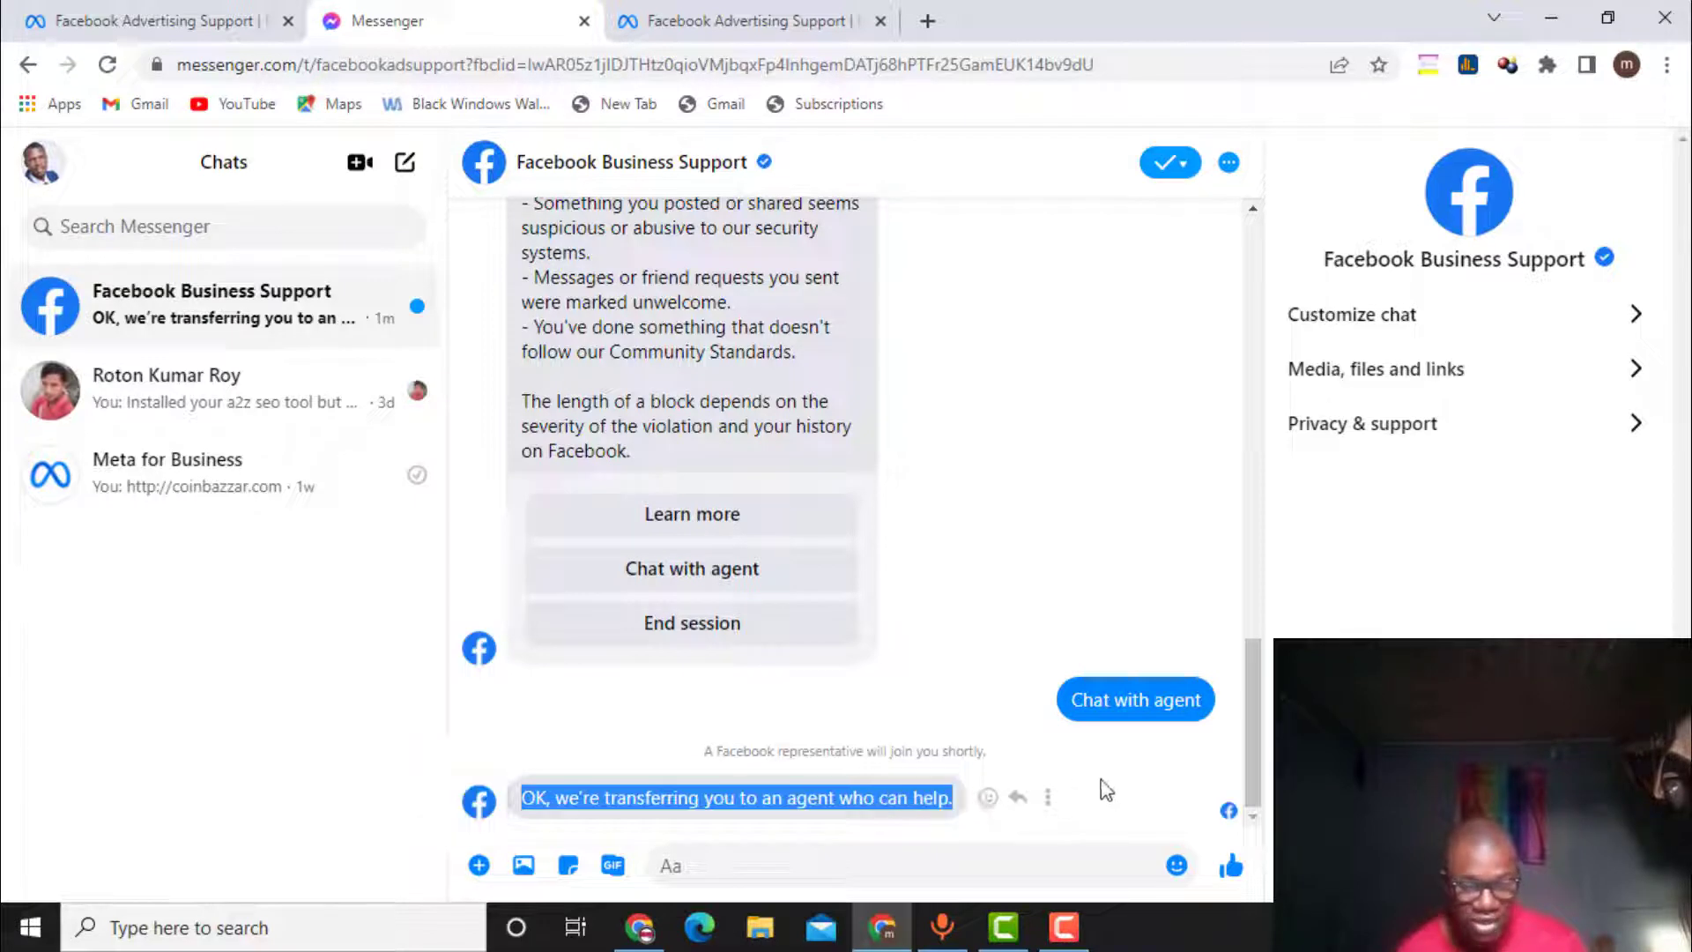
{"action": "left_click", "coordinate": [1106, 791]}
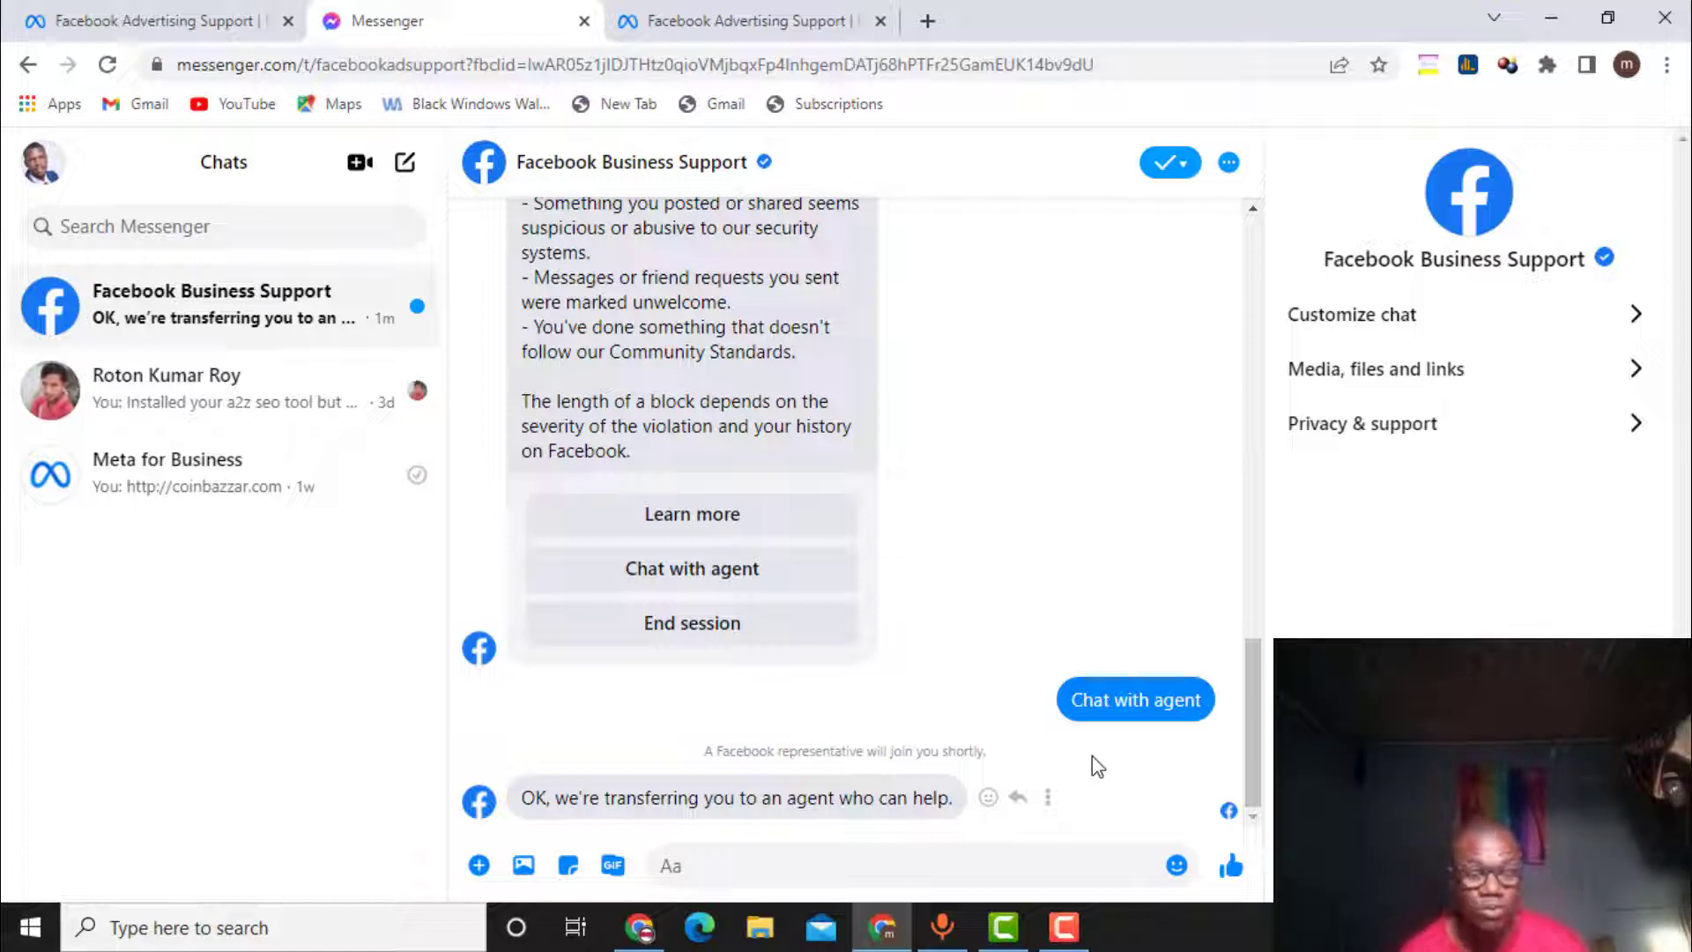
{"action": "triple_click", "coordinate": [1092, 755]}
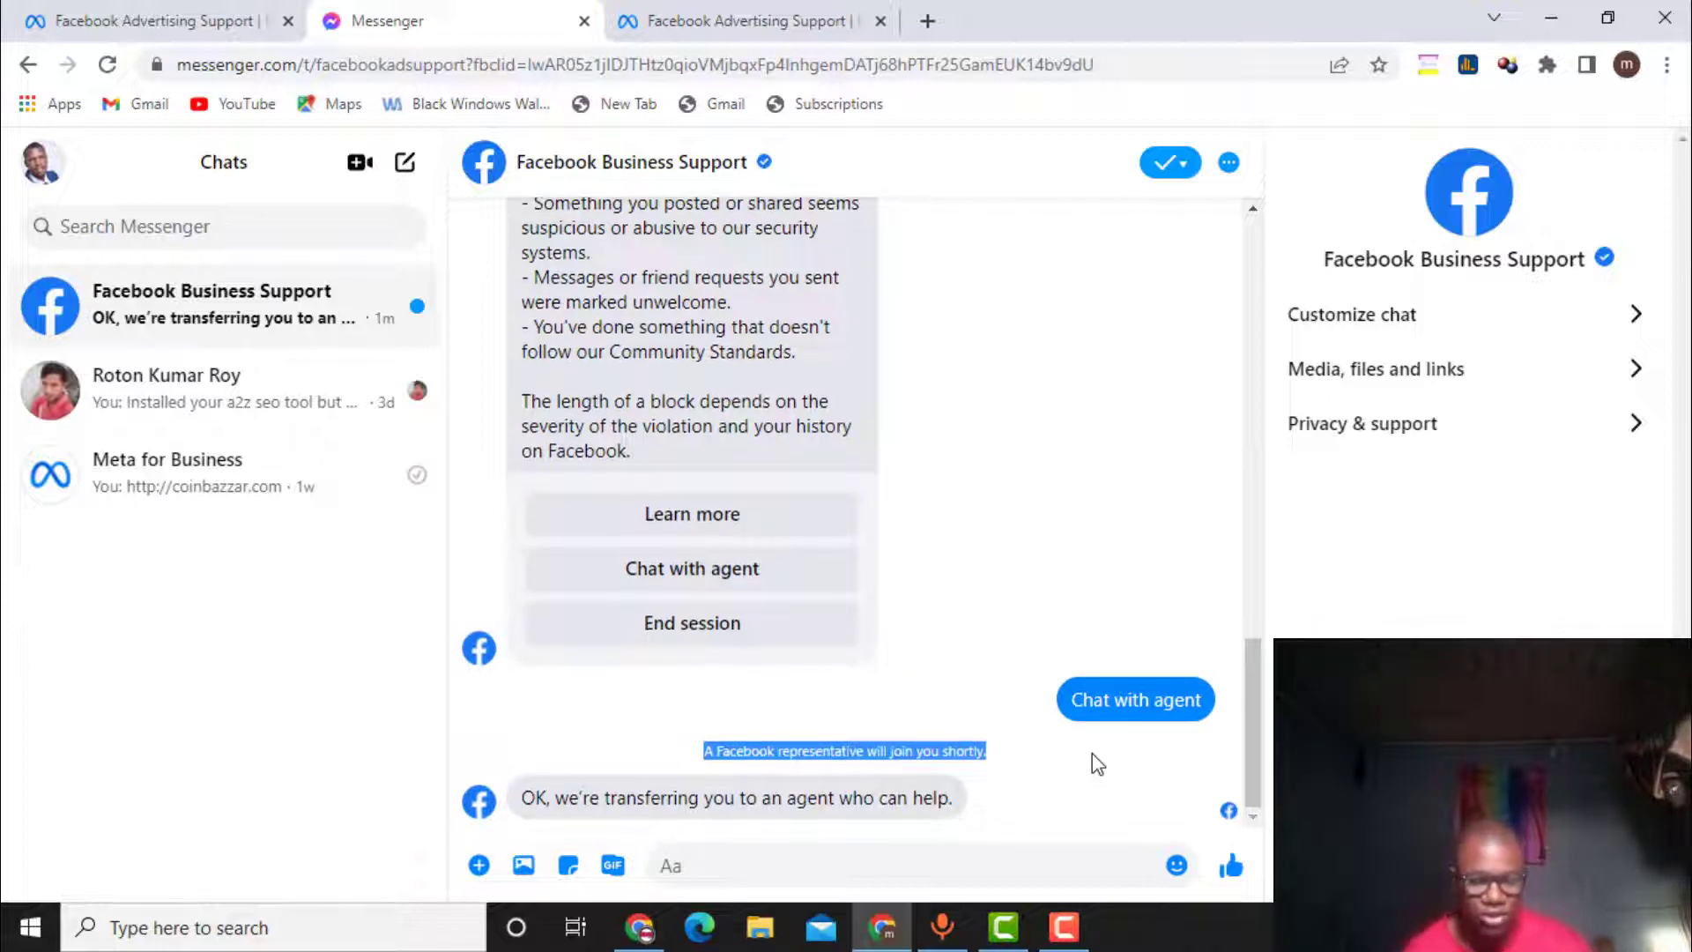
{"action": "left_click", "coordinate": [997, 607]}
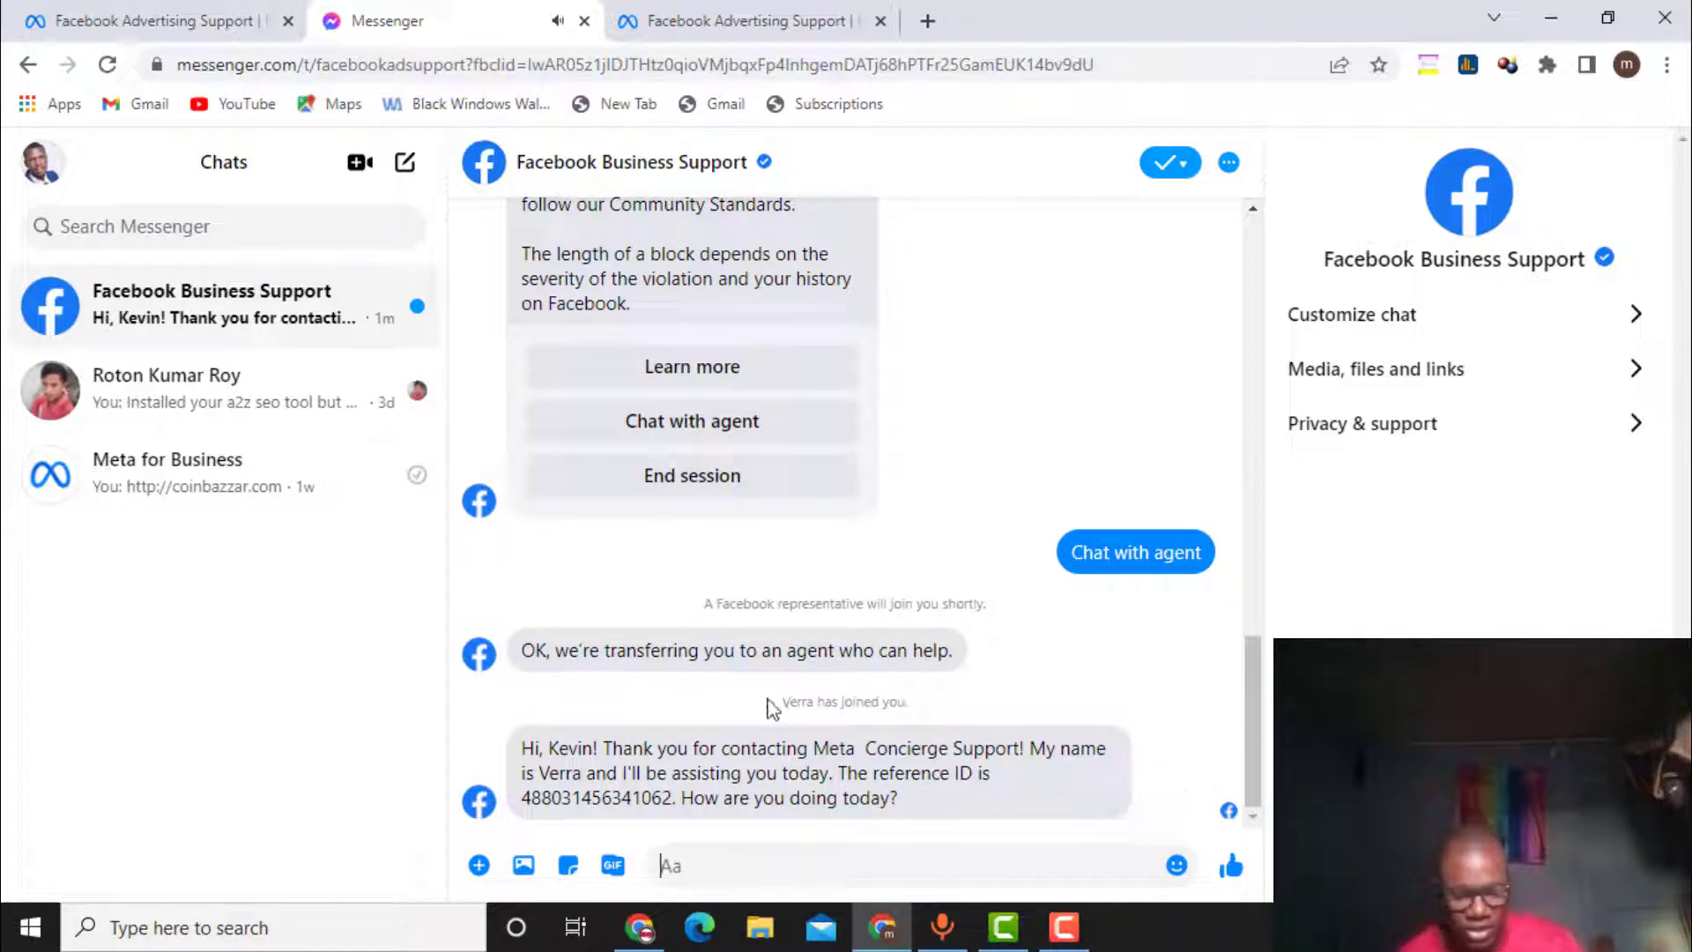
Read the agent's join notice, greeting, and question about the blocked website
{"action": "left_click_drag", "start_coordinate": [768, 701], "coordinate": [961, 710]}
{"action": "left_click", "coordinate": [960, 719]}
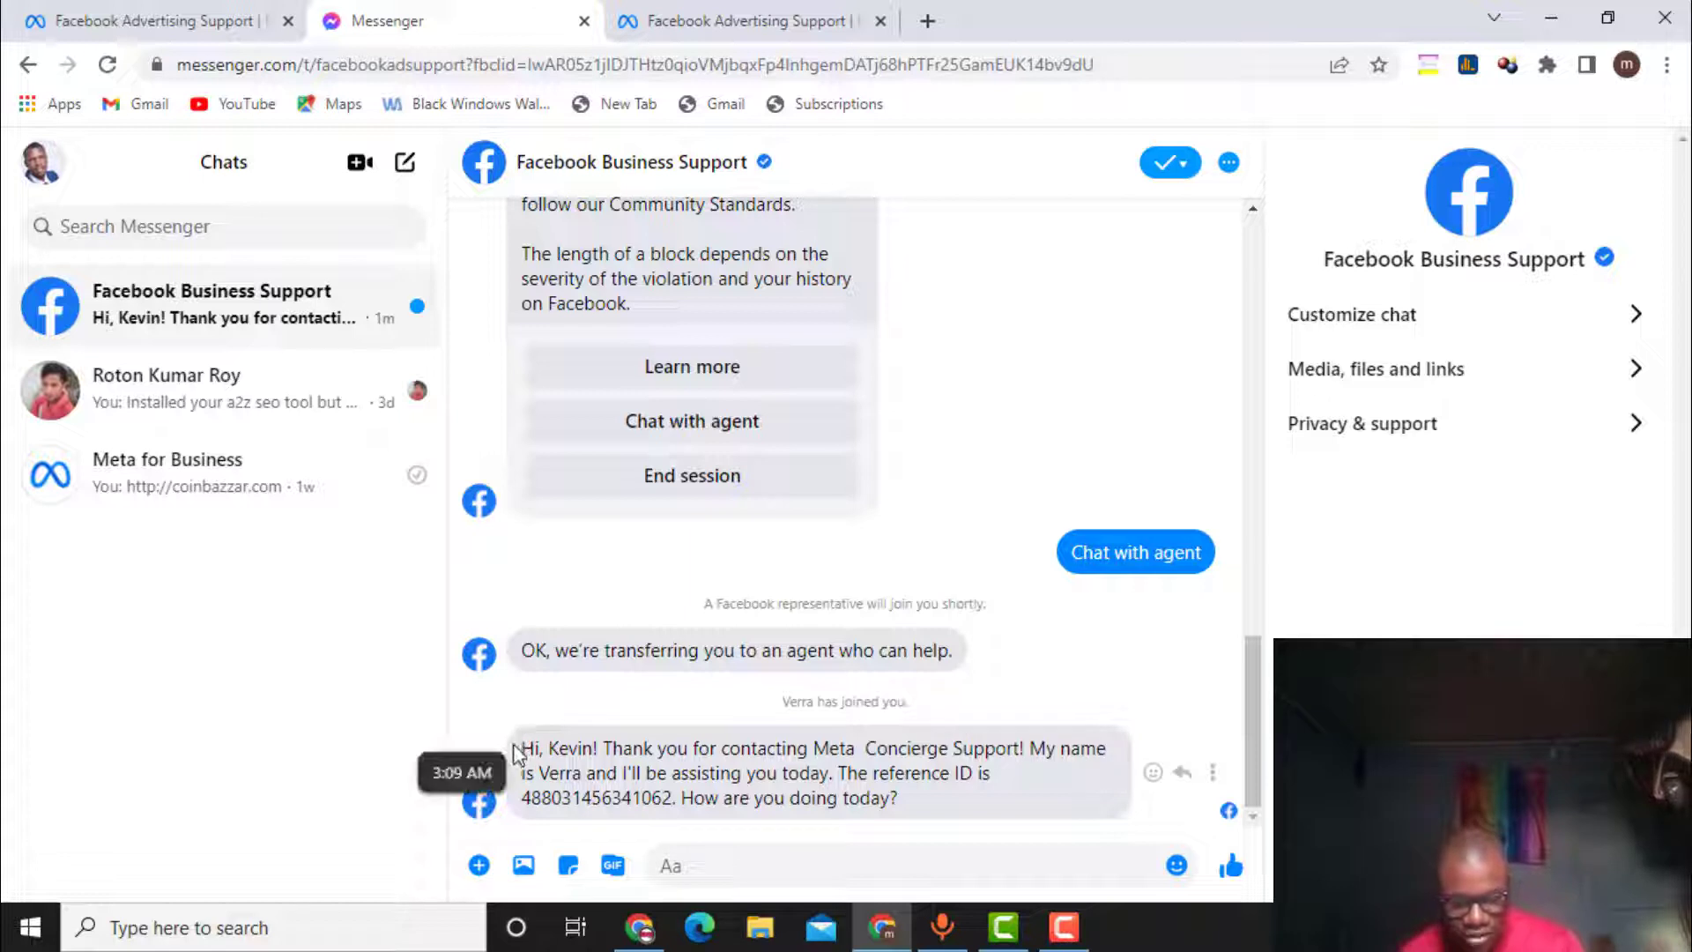
{"action": "left_click_drag", "start_coordinate": [513, 756], "coordinate": [862, 827]}
{"action": "left_click", "coordinate": [861, 826]}
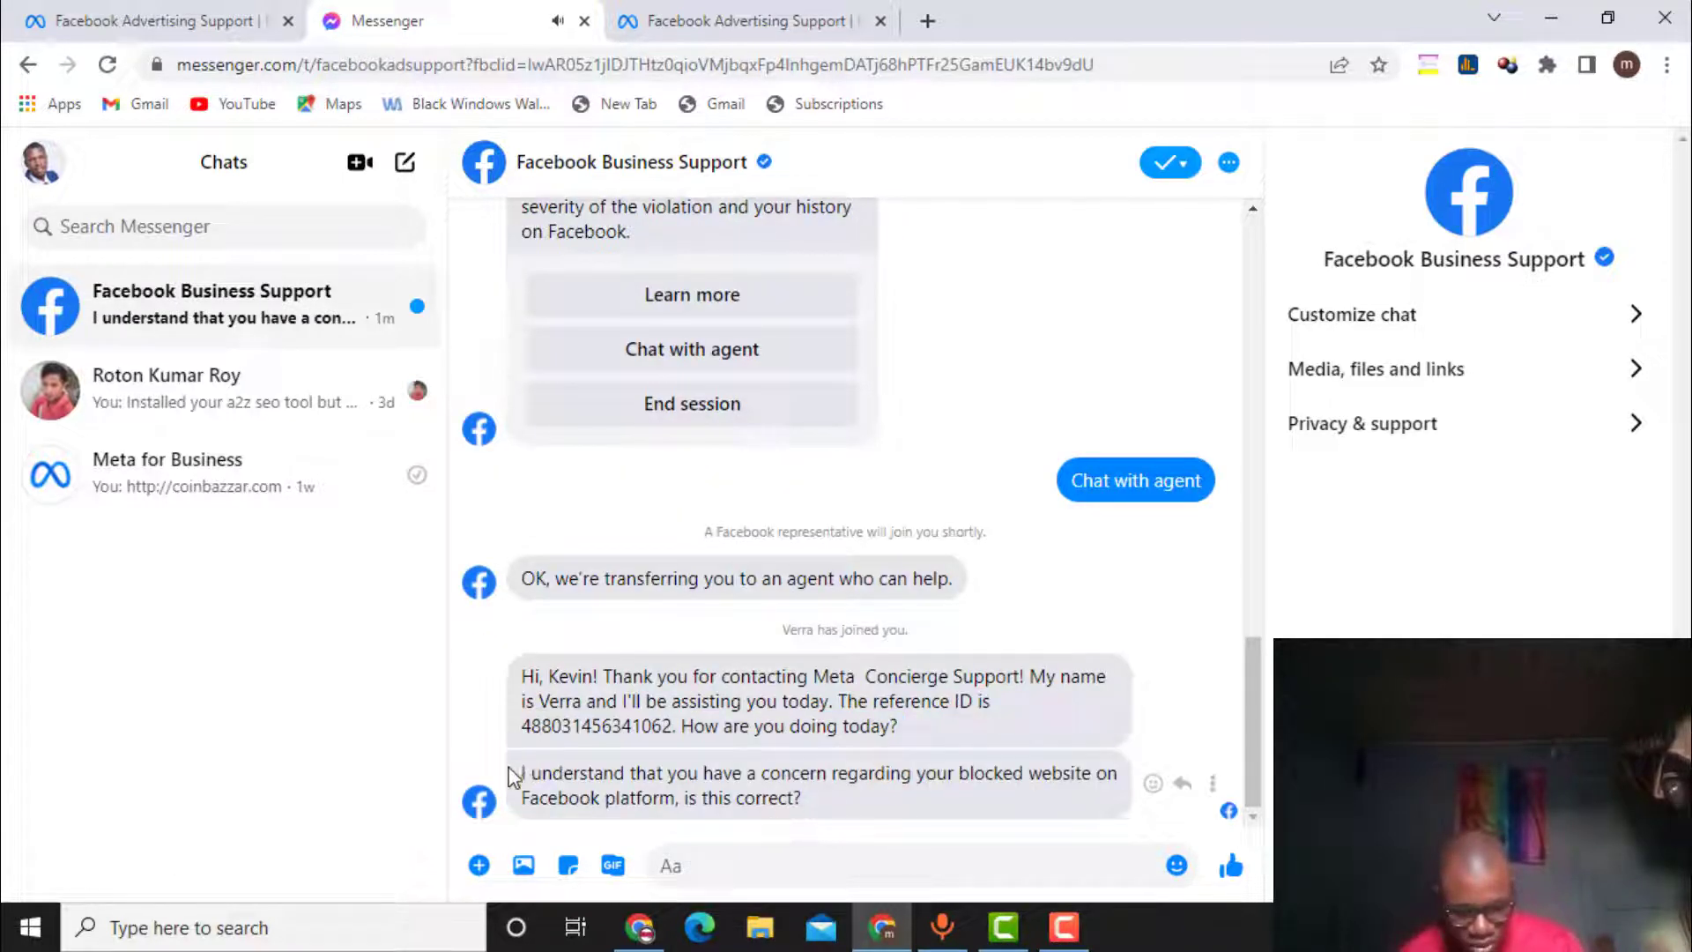
{"action": "left_click_drag", "start_coordinate": [514, 773], "coordinate": [1049, 828]}
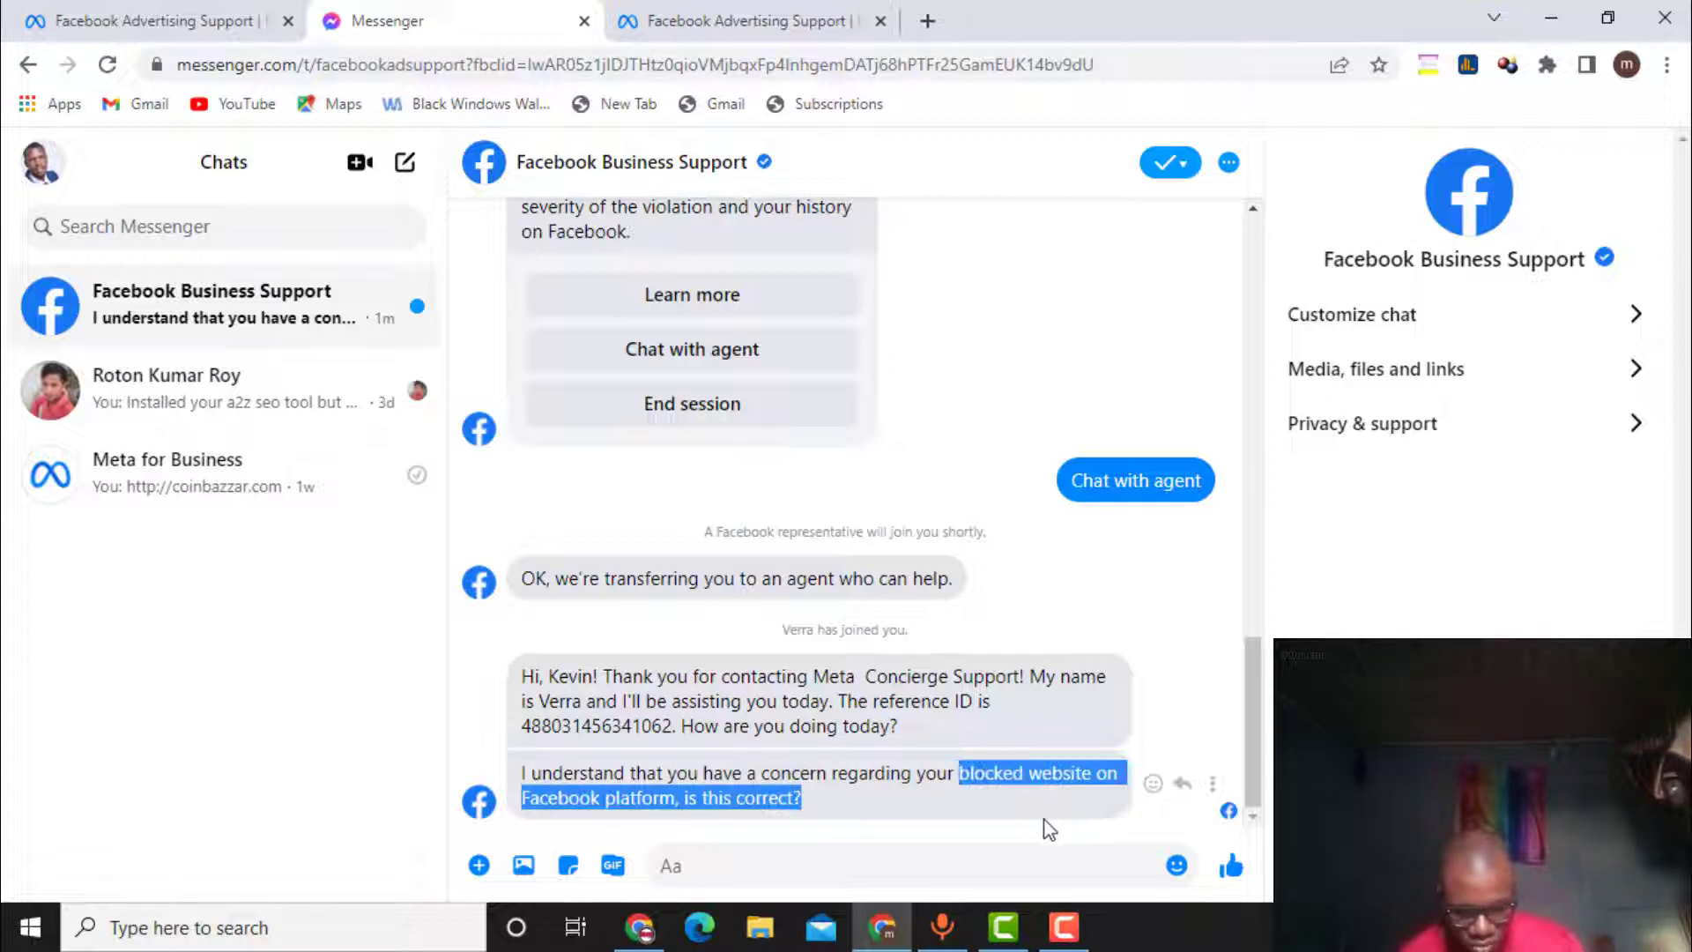
Reply 'yes' to confirm the blocked website is the concern
{"action": "left_click", "coordinate": [917, 860]}
{"action": "type", "text": "yes"}
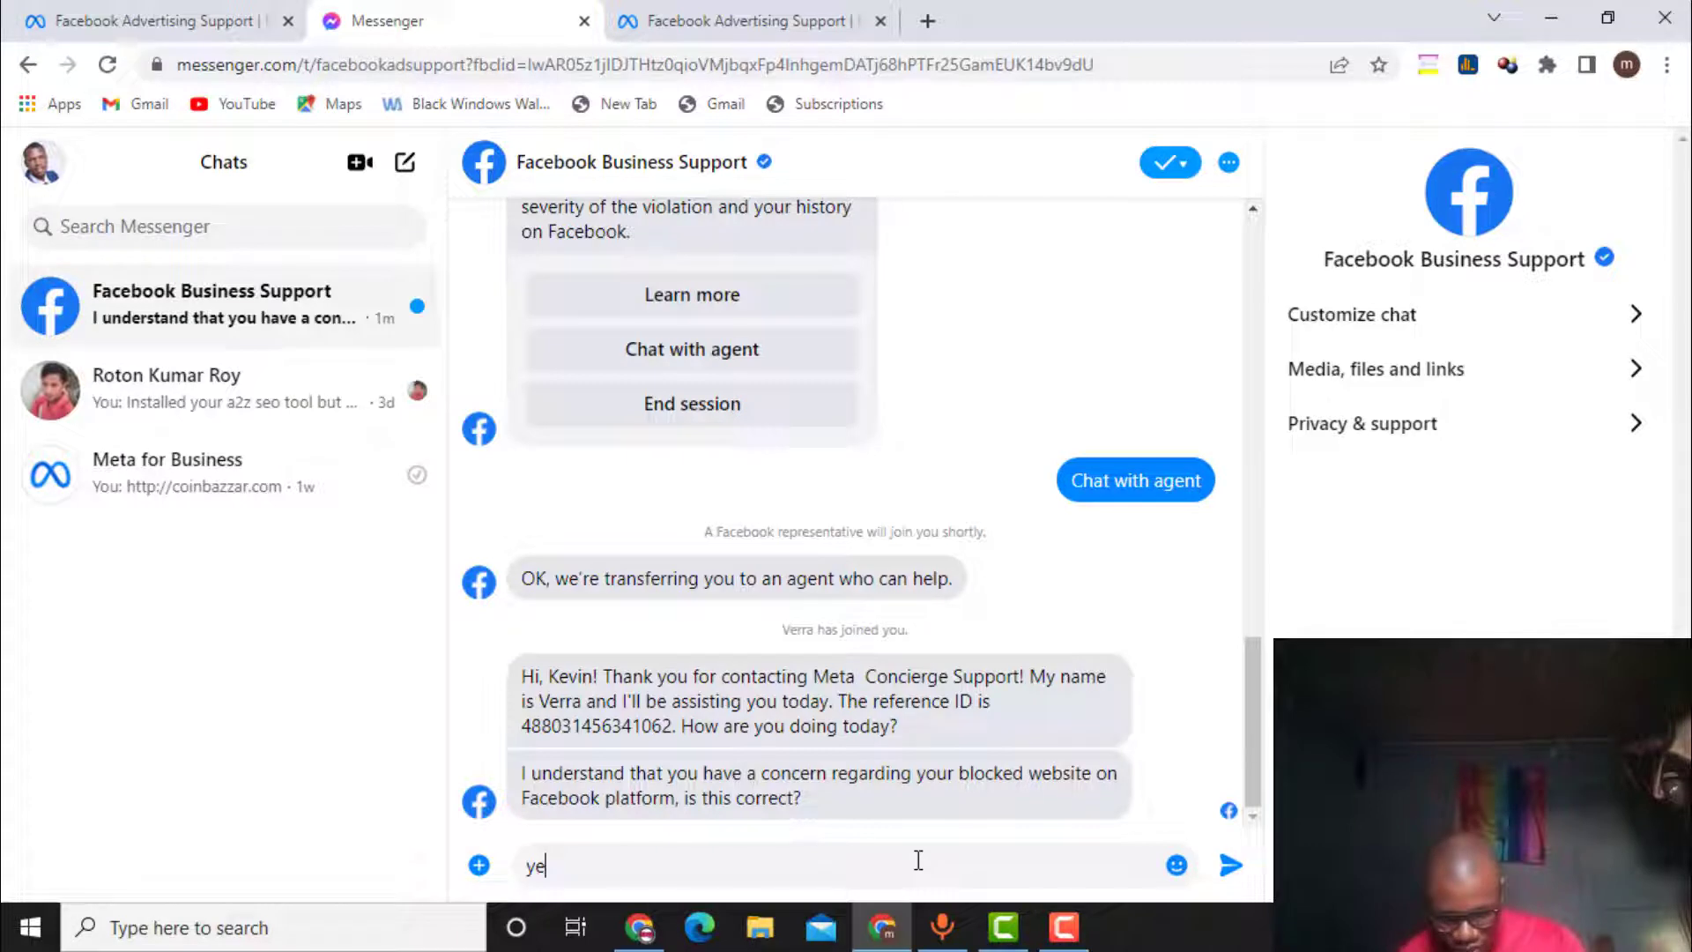
{"action": "key", "text": "BackSpace"}
{"action": "key", "text": "BackSpace"}
{"action": "key", "text": "BackSpace"}
{"action": "type", "text": "yes"}
{"action": "key", "text": "Return"}
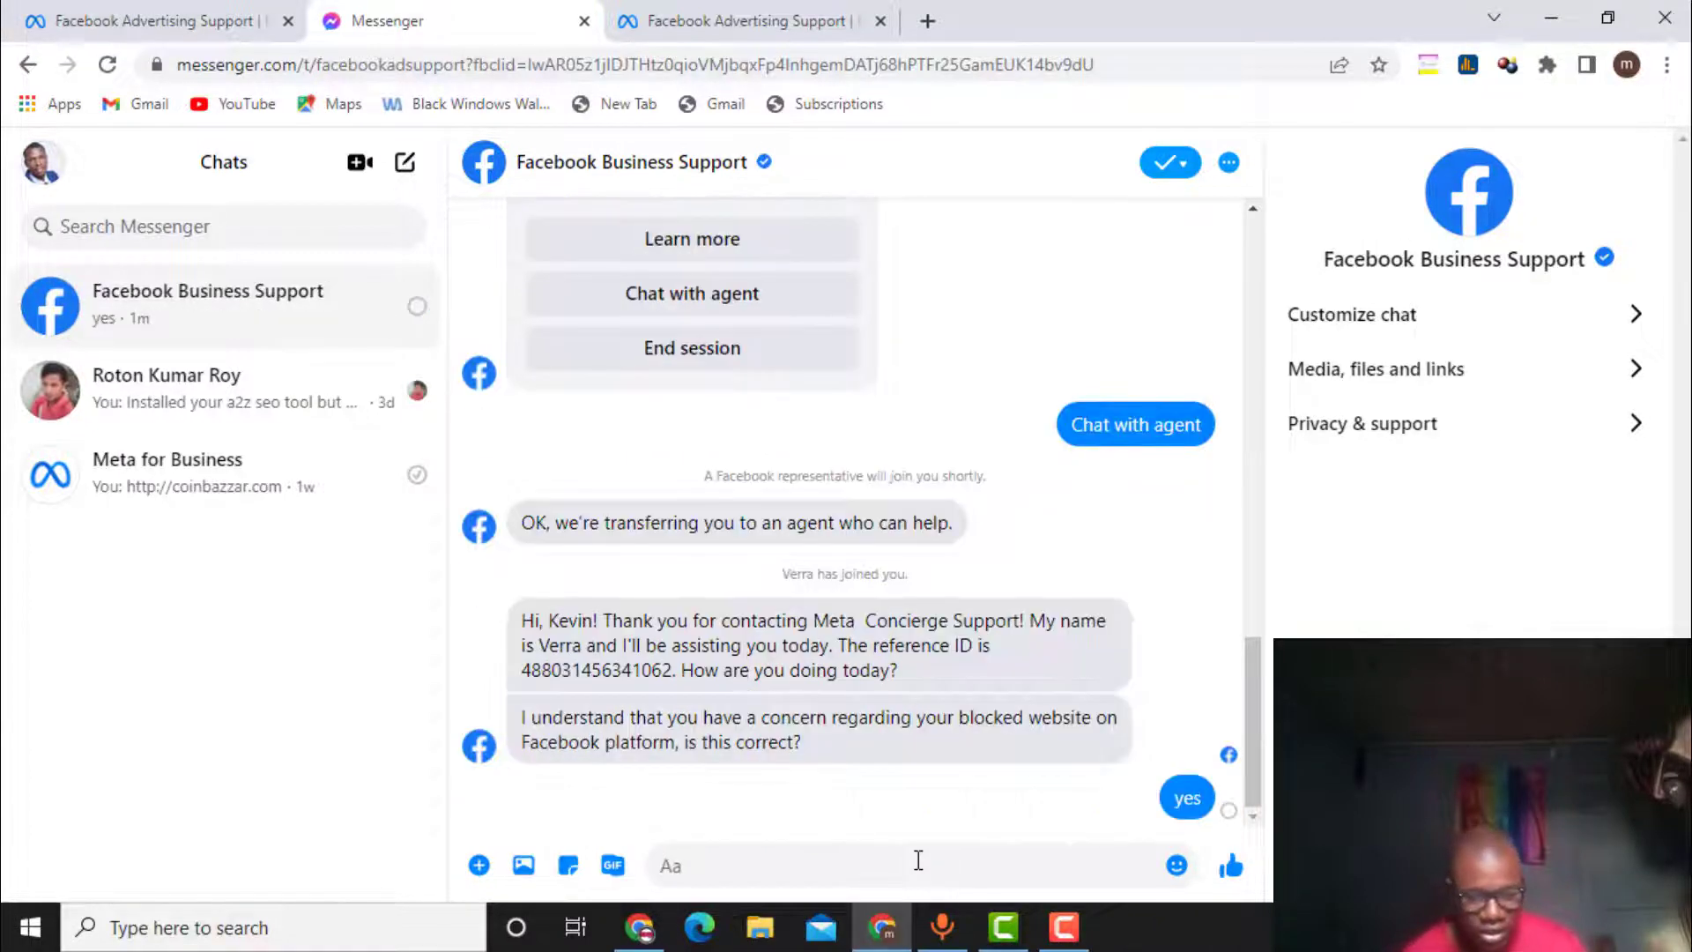
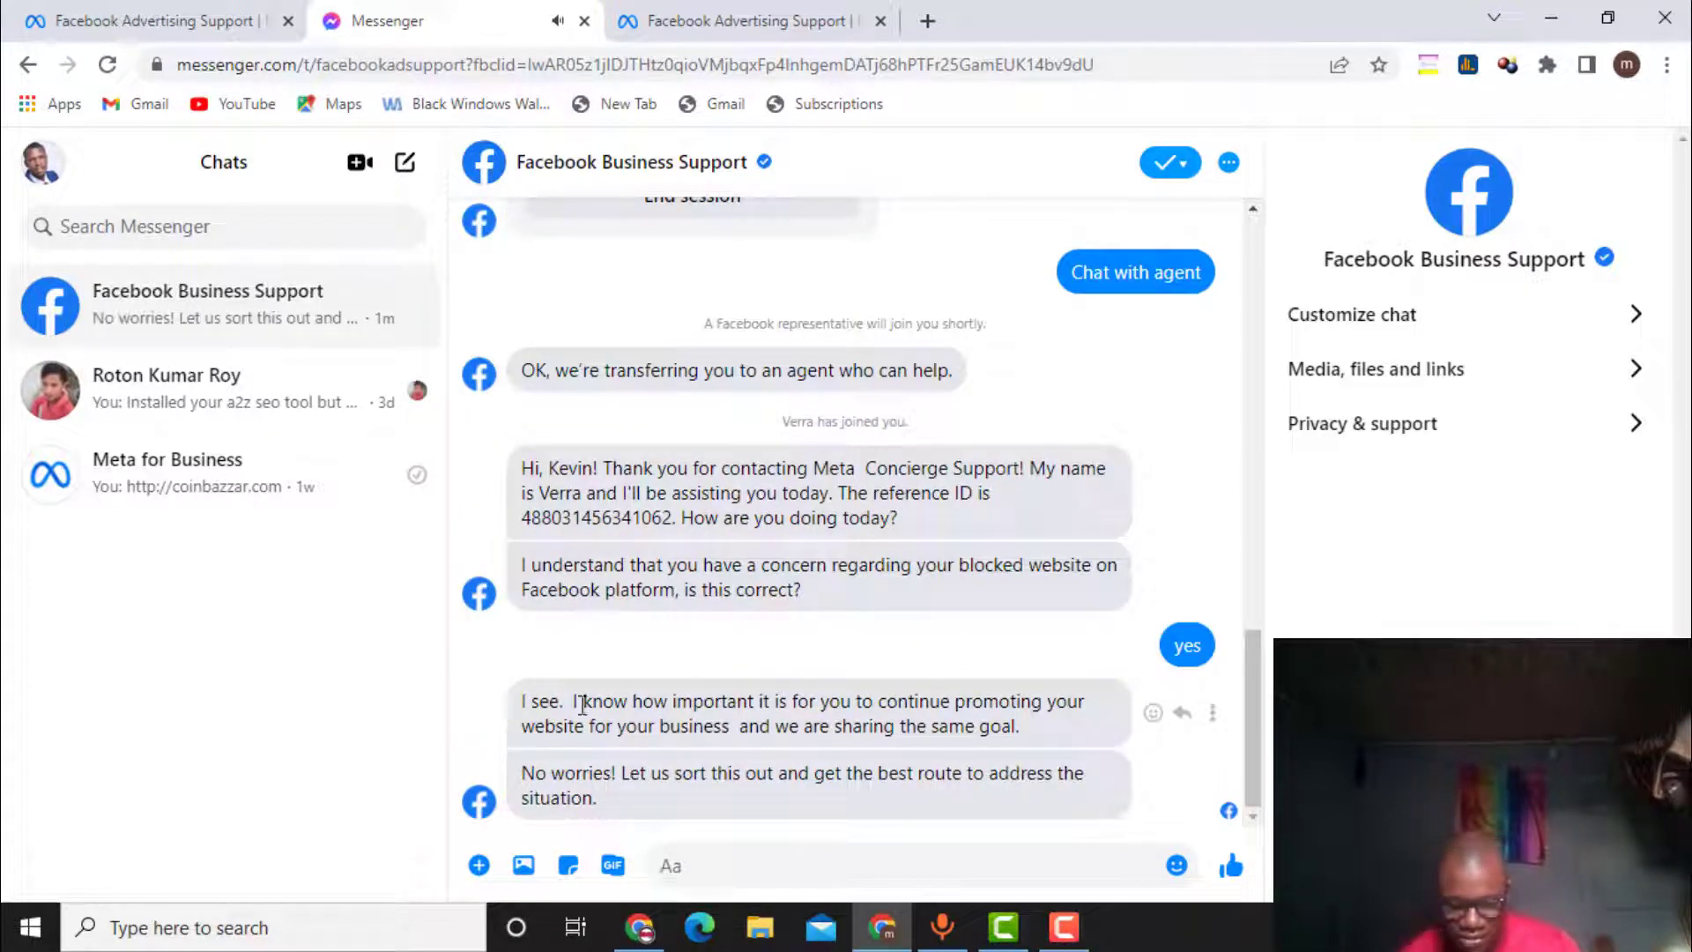
Read the agent's 'No worries' reply and answer 'thanks'
{"action": "left_click_drag", "start_coordinate": [520, 703], "coordinate": [982, 745]}
{"action": "left_click", "coordinate": [986, 750]}
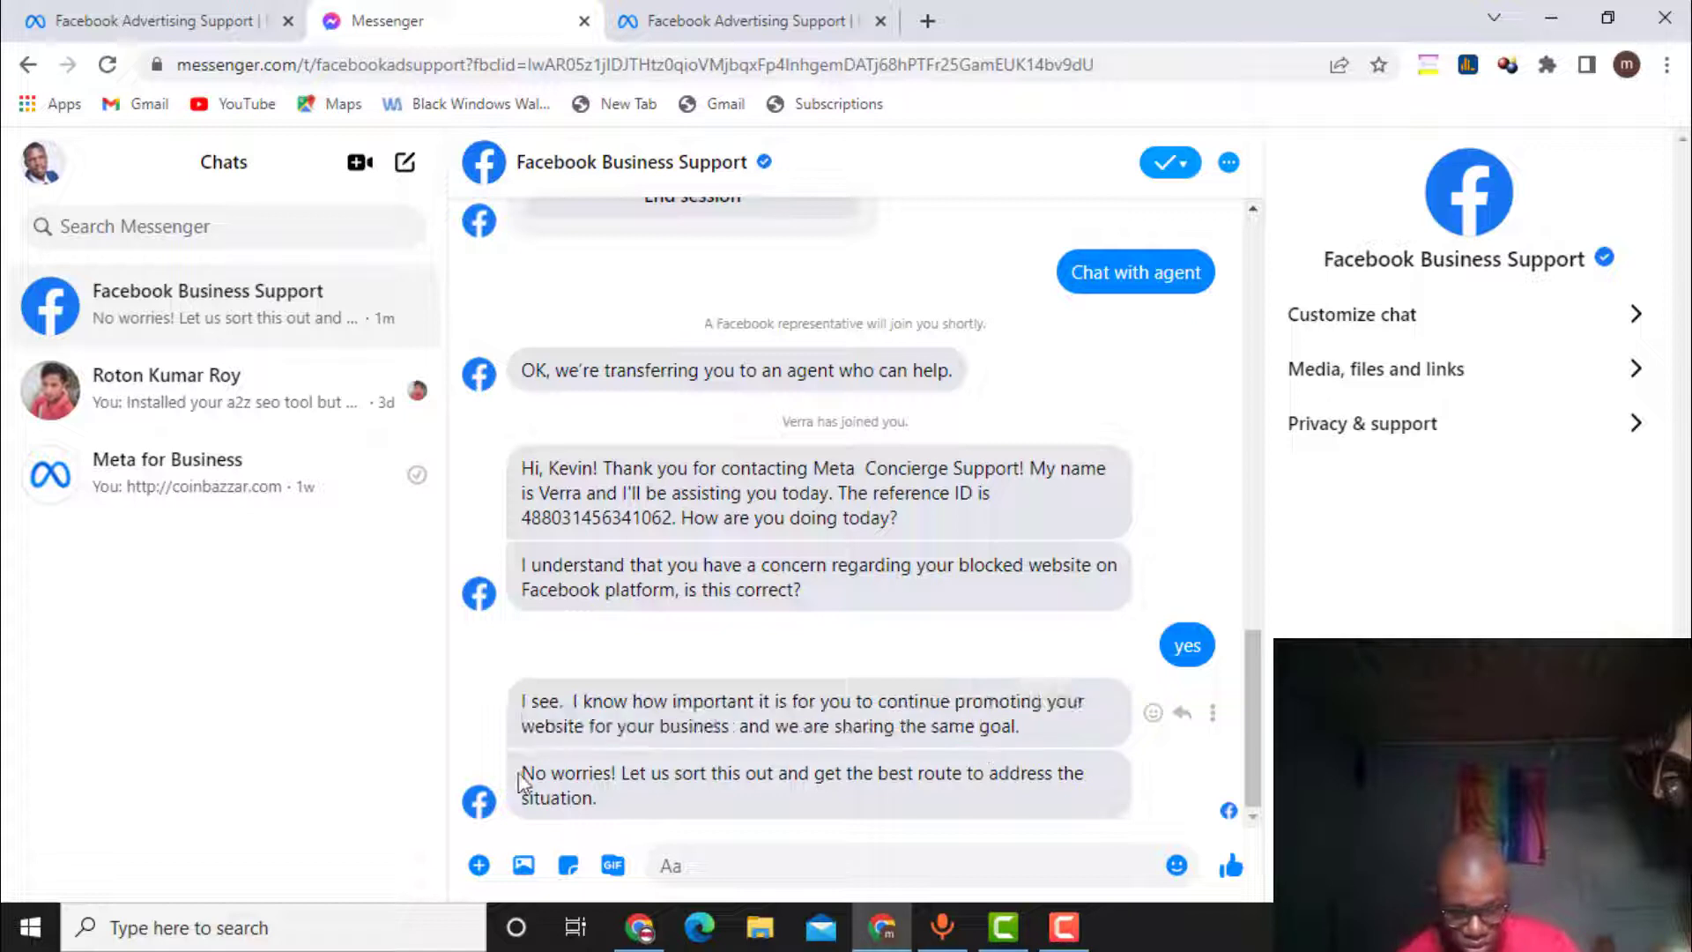
{"action": "left_click_drag", "start_coordinate": [521, 776], "coordinate": [1011, 779]}
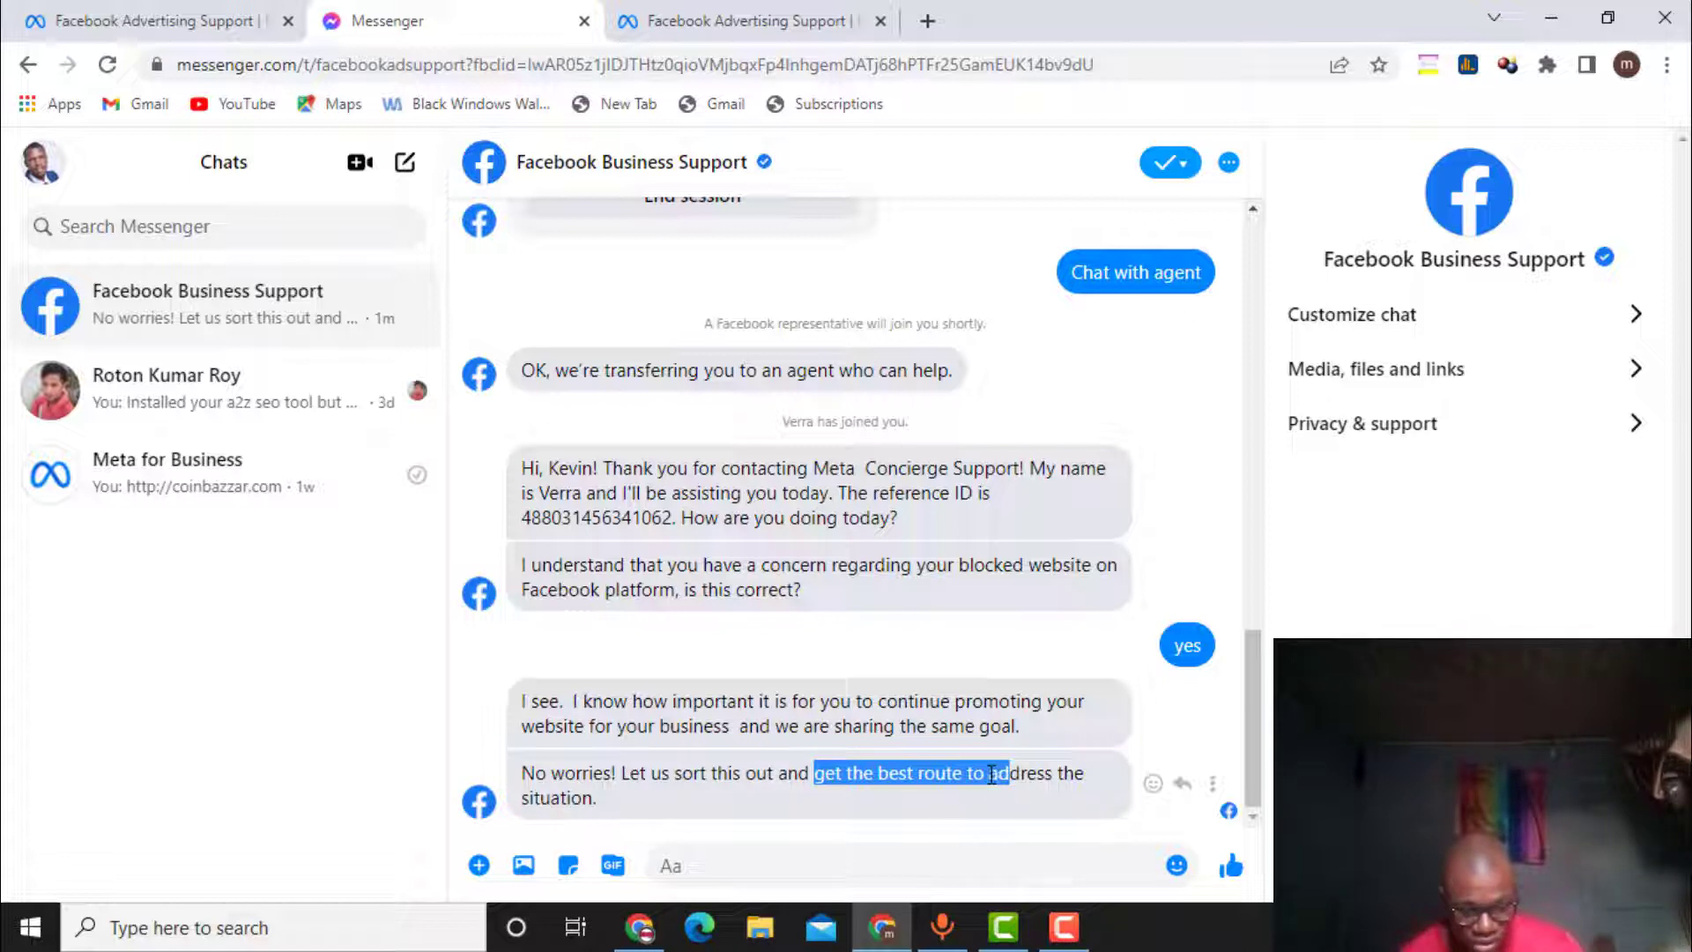
{"action": "left_click_drag", "start_coordinate": [992, 772], "coordinate": [1019, 800]}
{"action": "double_click", "coordinate": [1004, 775]}
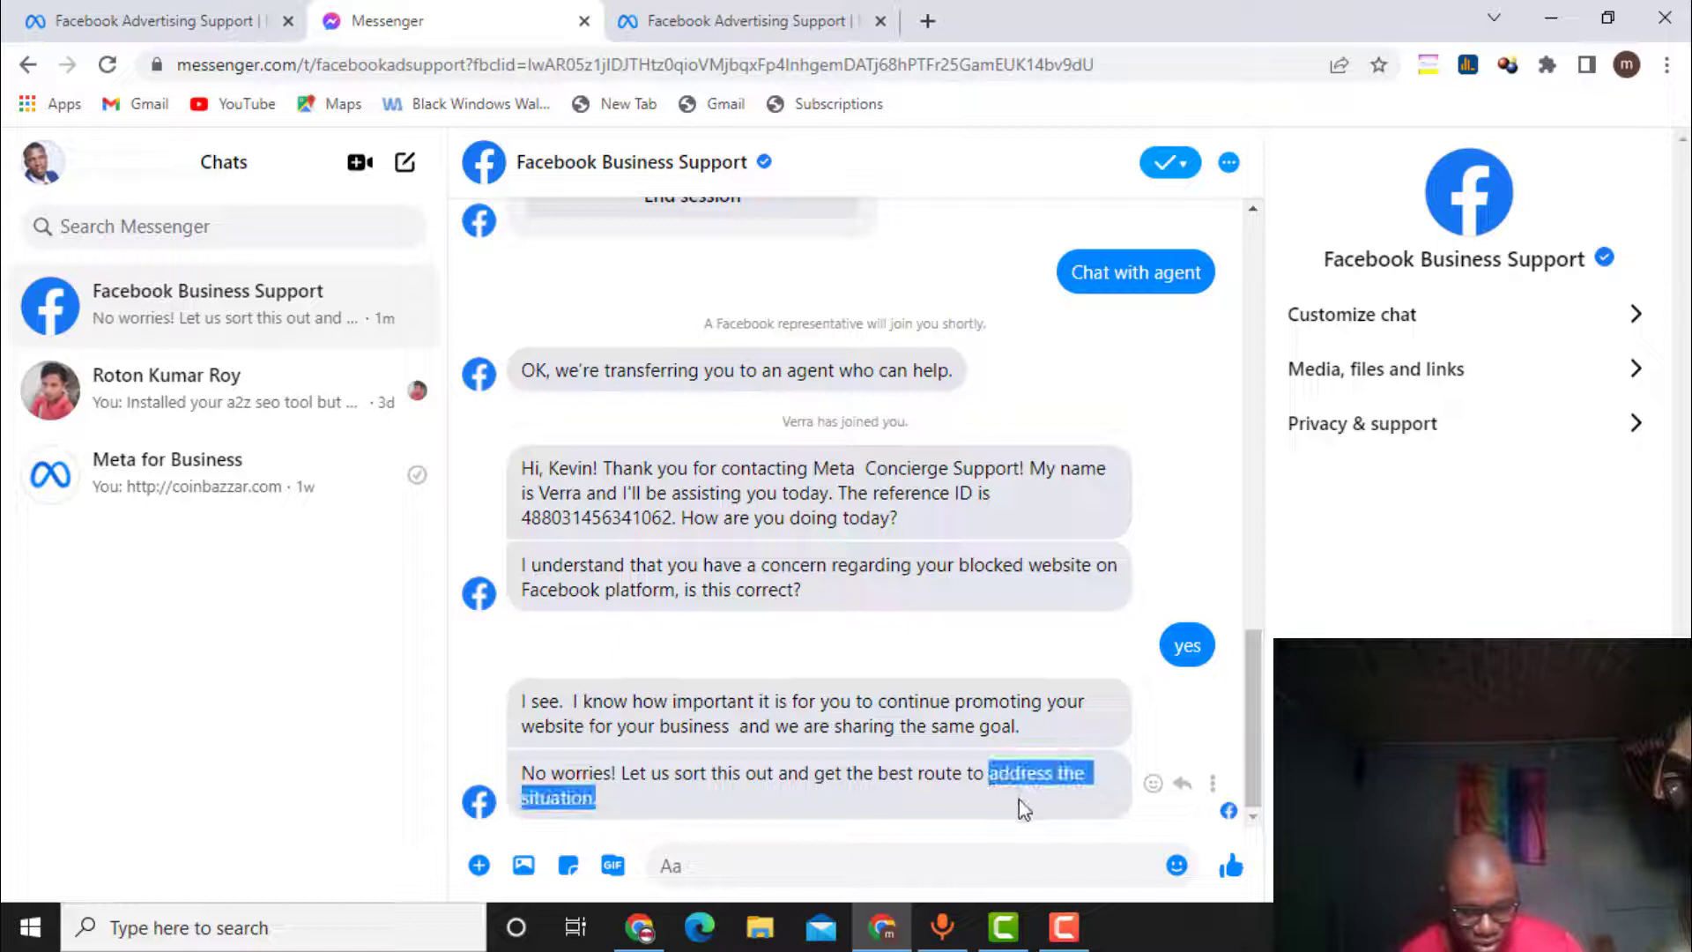
{"action": "left_click", "coordinate": [964, 823]}
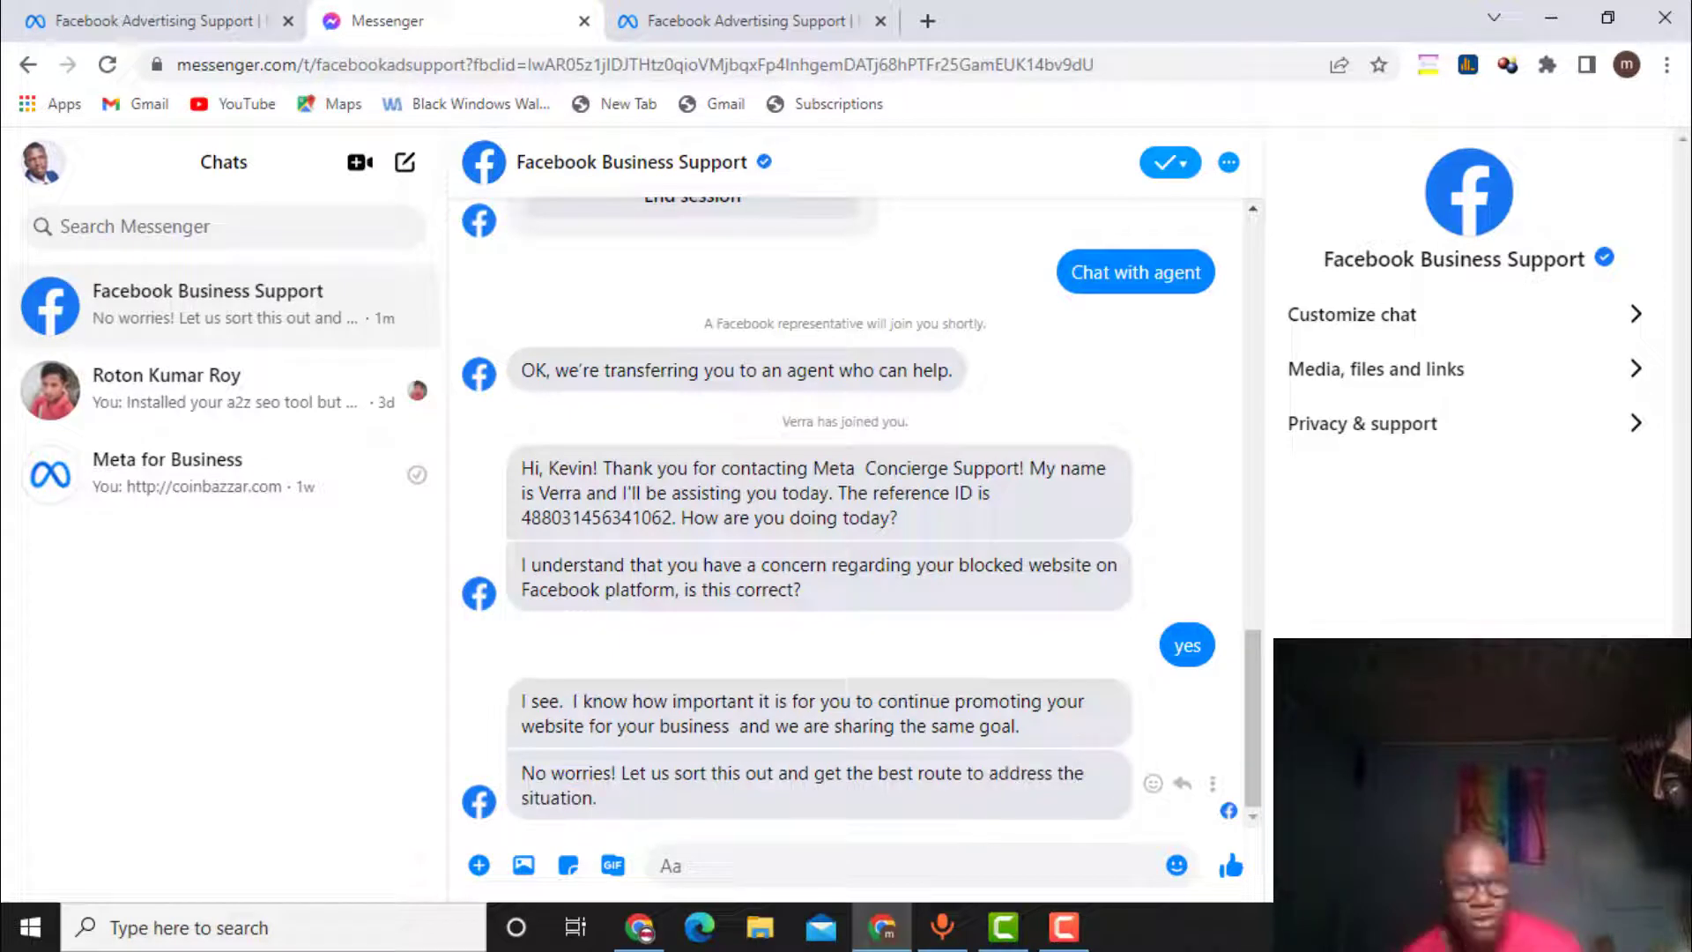
{"action": "left_click", "coordinate": [1042, 865]}
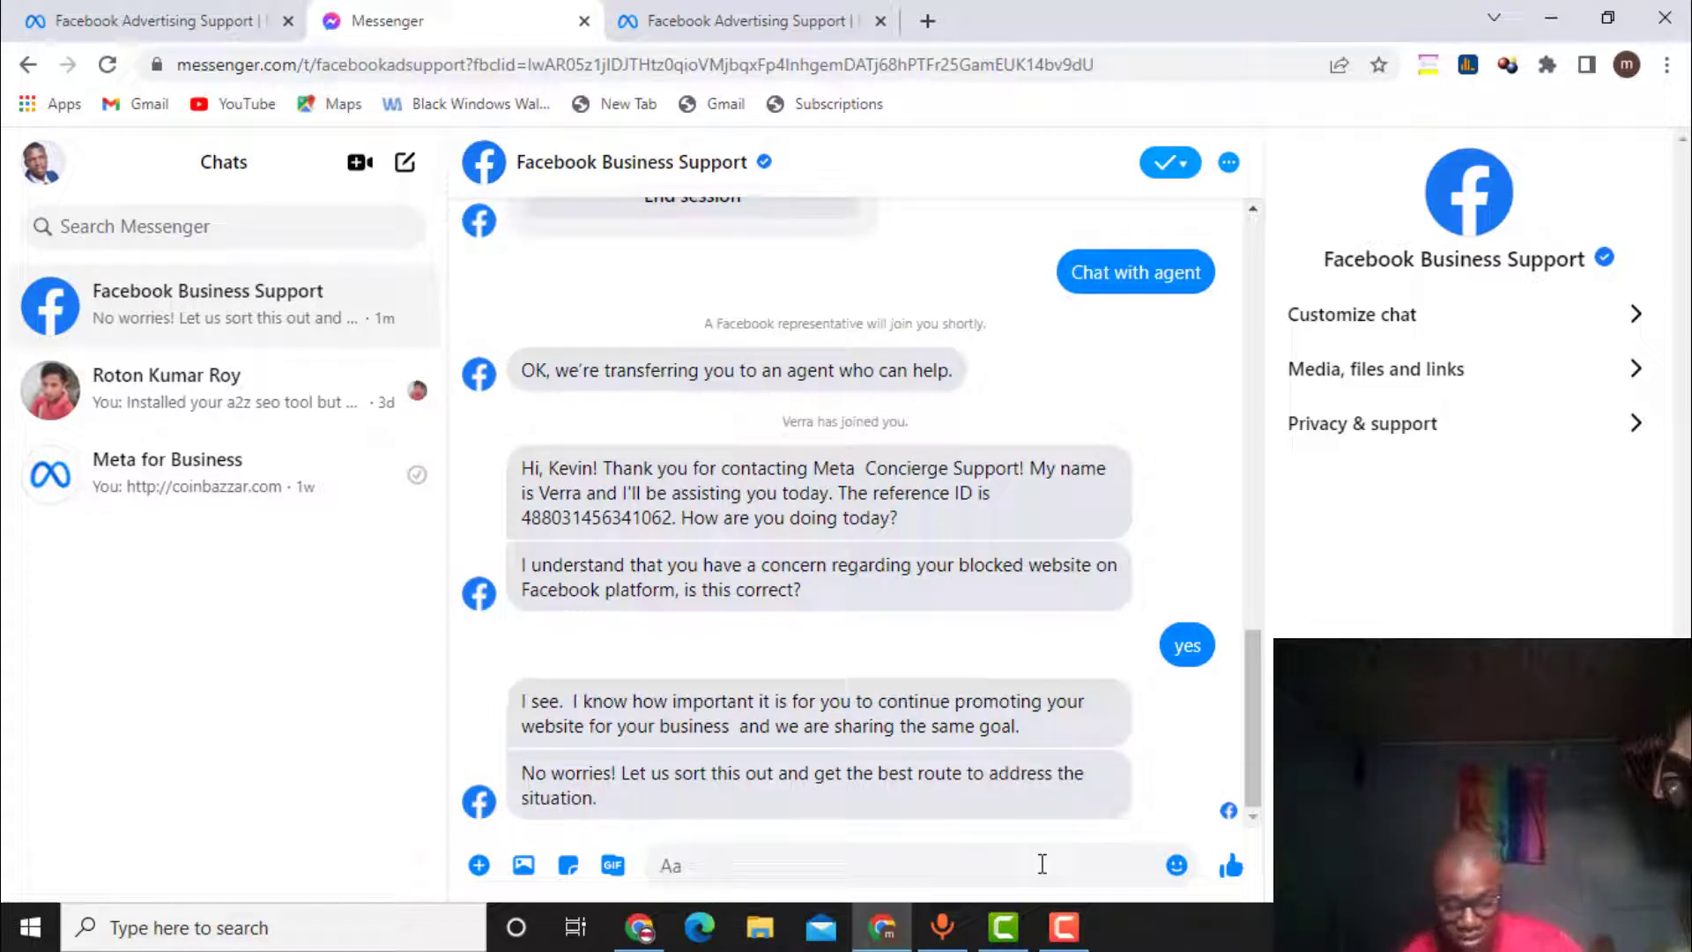
{"action": "type", "text": "tha"}
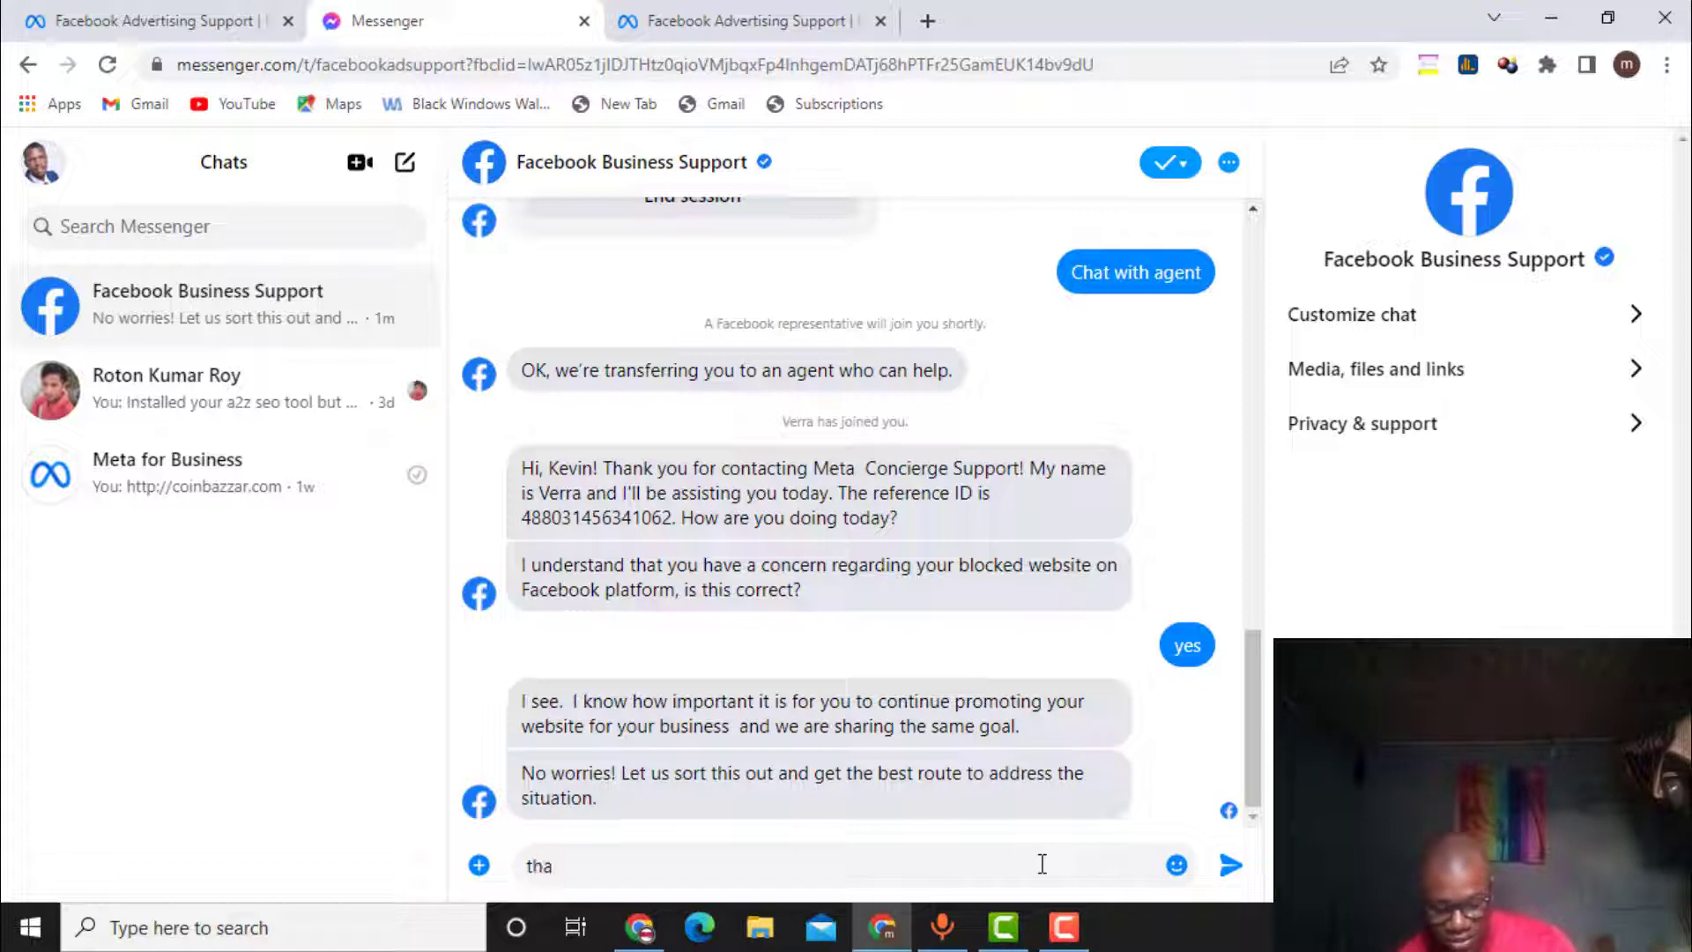
{"action": "type", "text": "nks"}
{"action": "key", "text": "Return"}
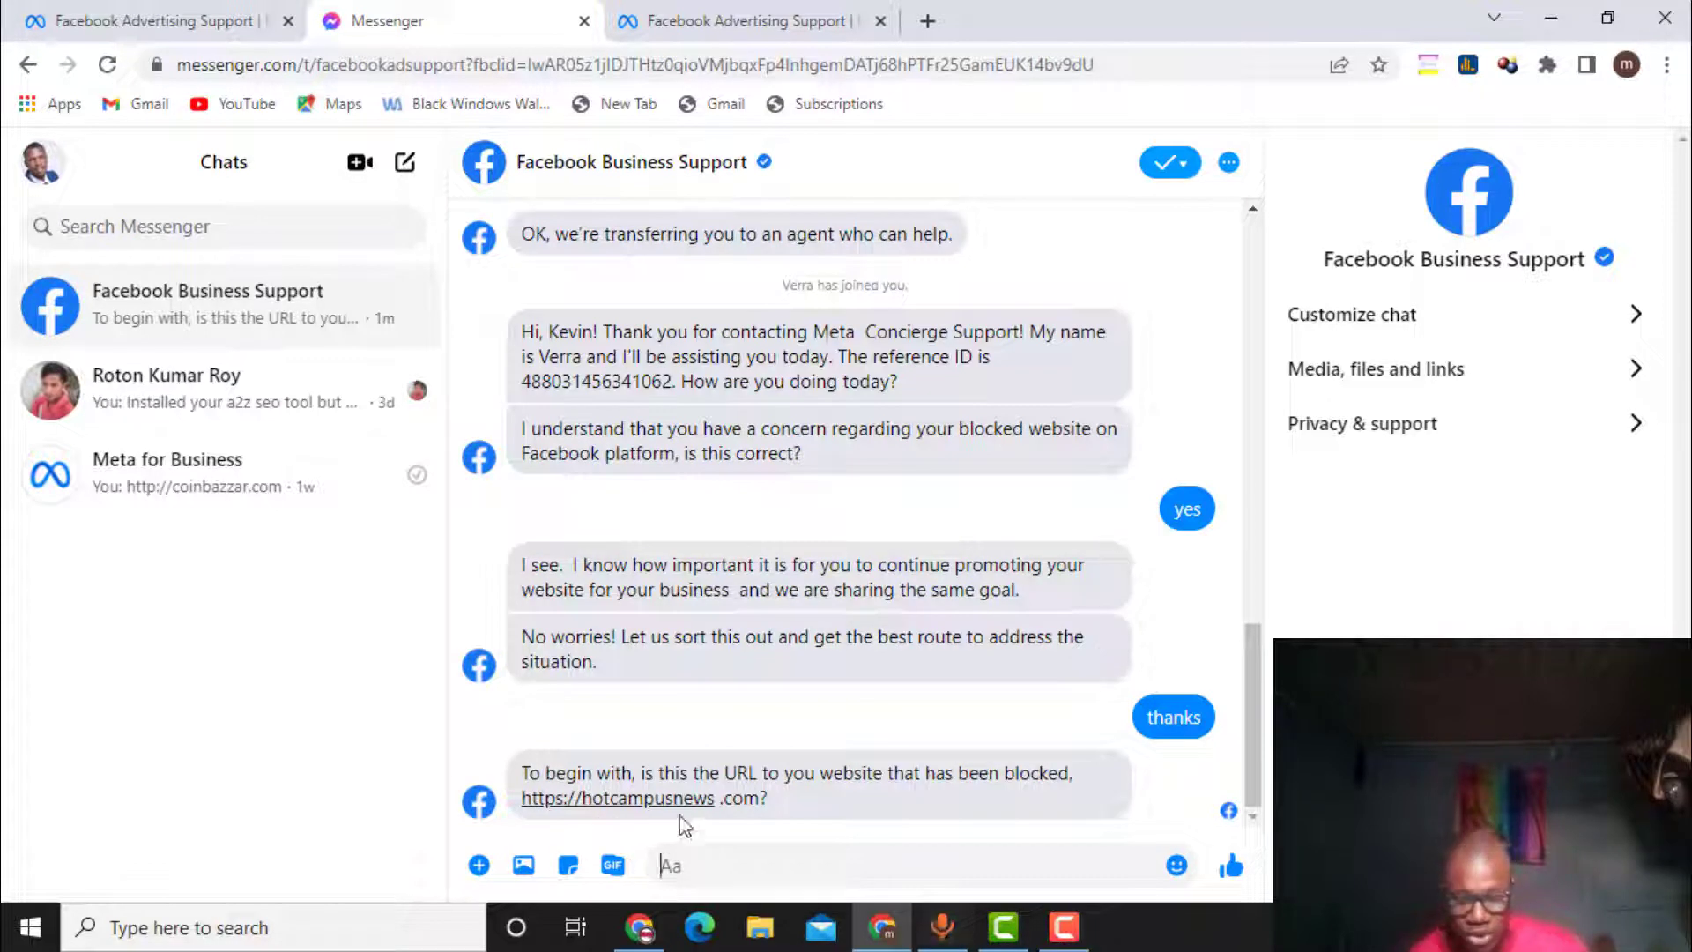
Reply 'yes' to confirm hotcampusnews.com is the blocked site's URL
{"action": "left_click_drag", "start_coordinate": [520, 779], "coordinate": [631, 812]}
{"action": "left_click", "coordinate": [868, 779]}
{"action": "left_click", "coordinate": [691, 865]}
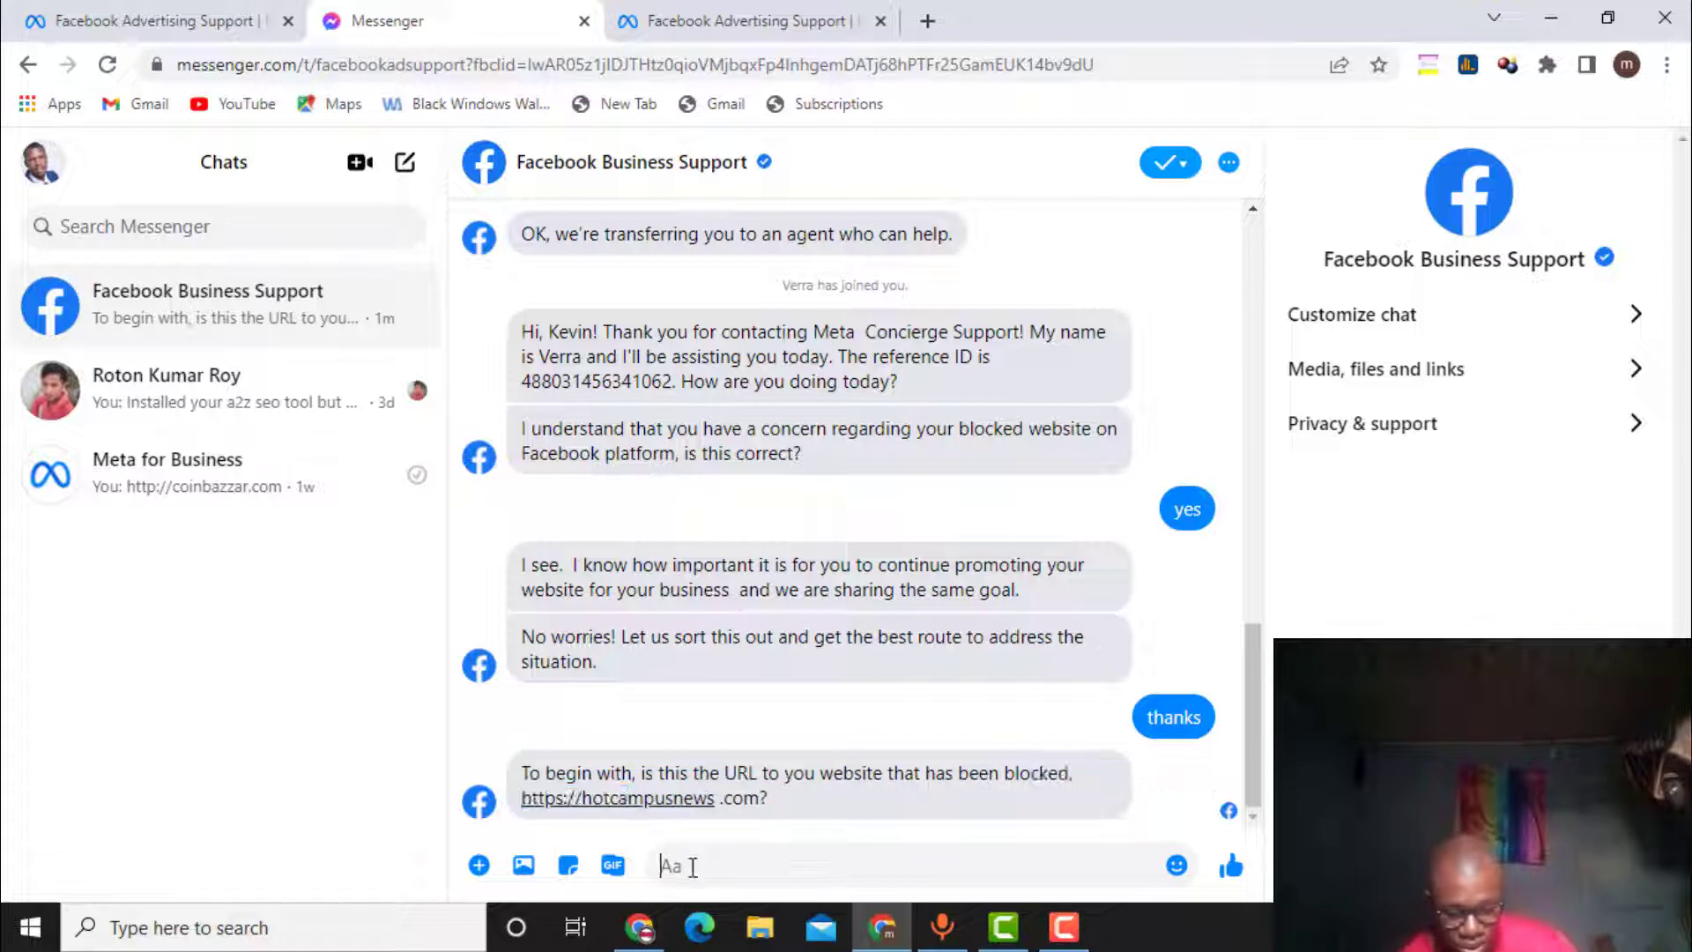
{"action": "type", "text": "yes"}
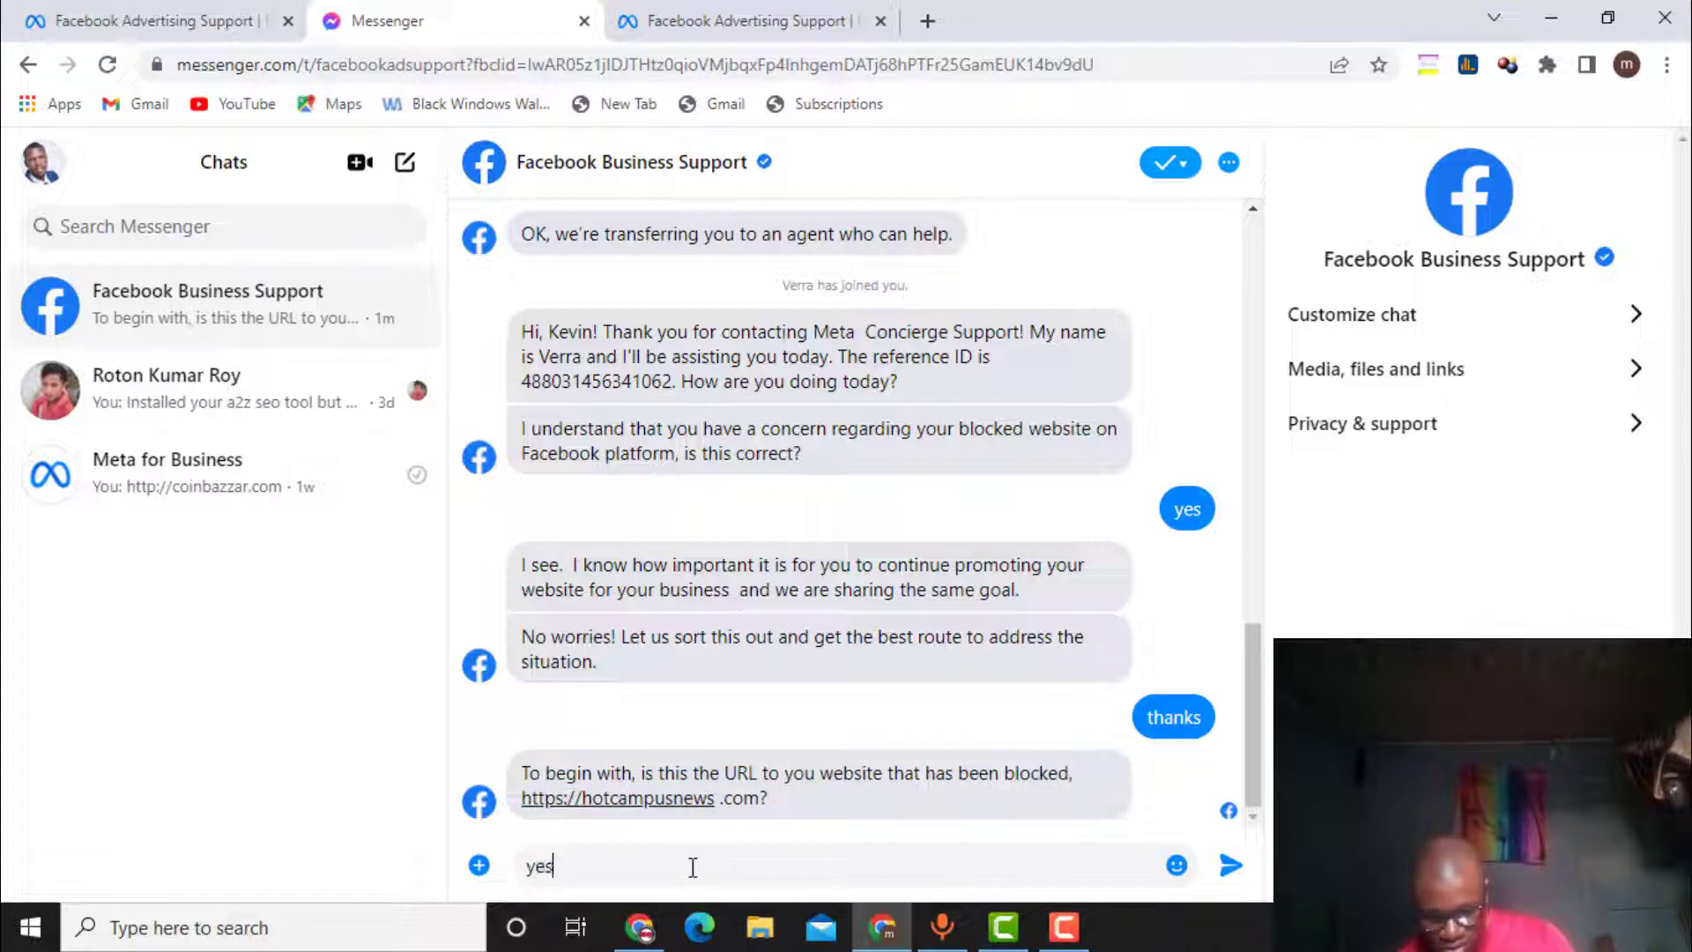
{"action": "key", "text": "Return"}
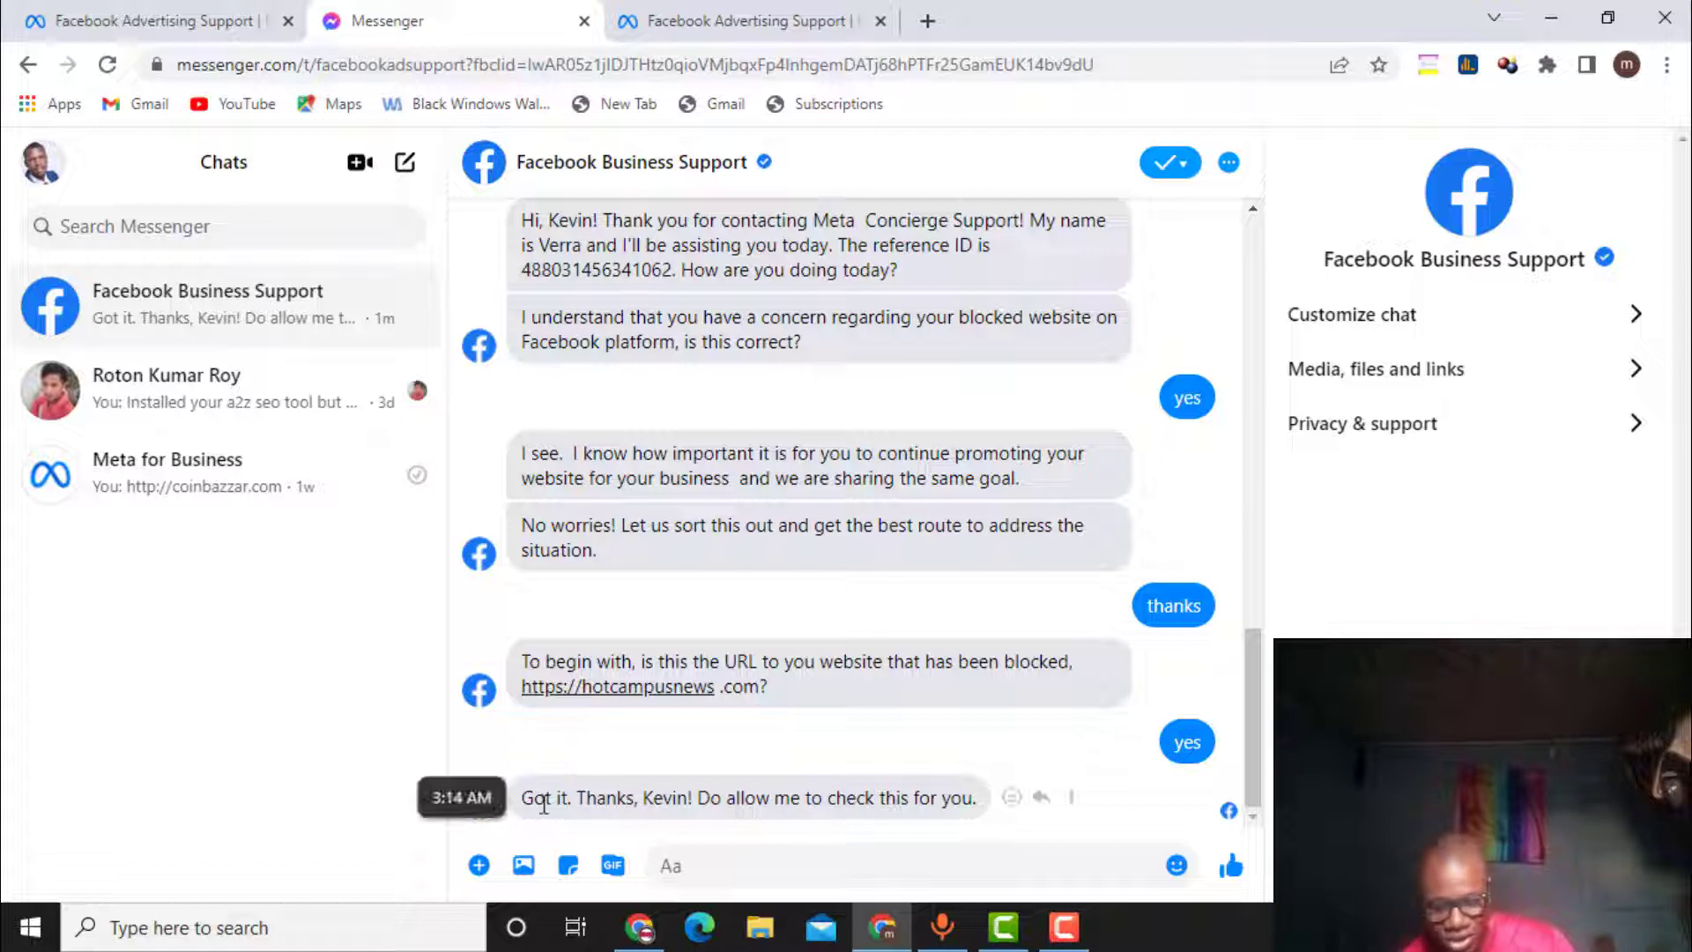
Answer the agent's 'Got it' reply with 'alright'
{"action": "left_click_drag", "start_coordinate": [521, 803], "coordinate": [810, 805]}
{"action": "left_click", "coordinate": [778, 805]}
{"action": "left_click_drag", "start_coordinate": [921, 805], "coordinate": [990, 809]}
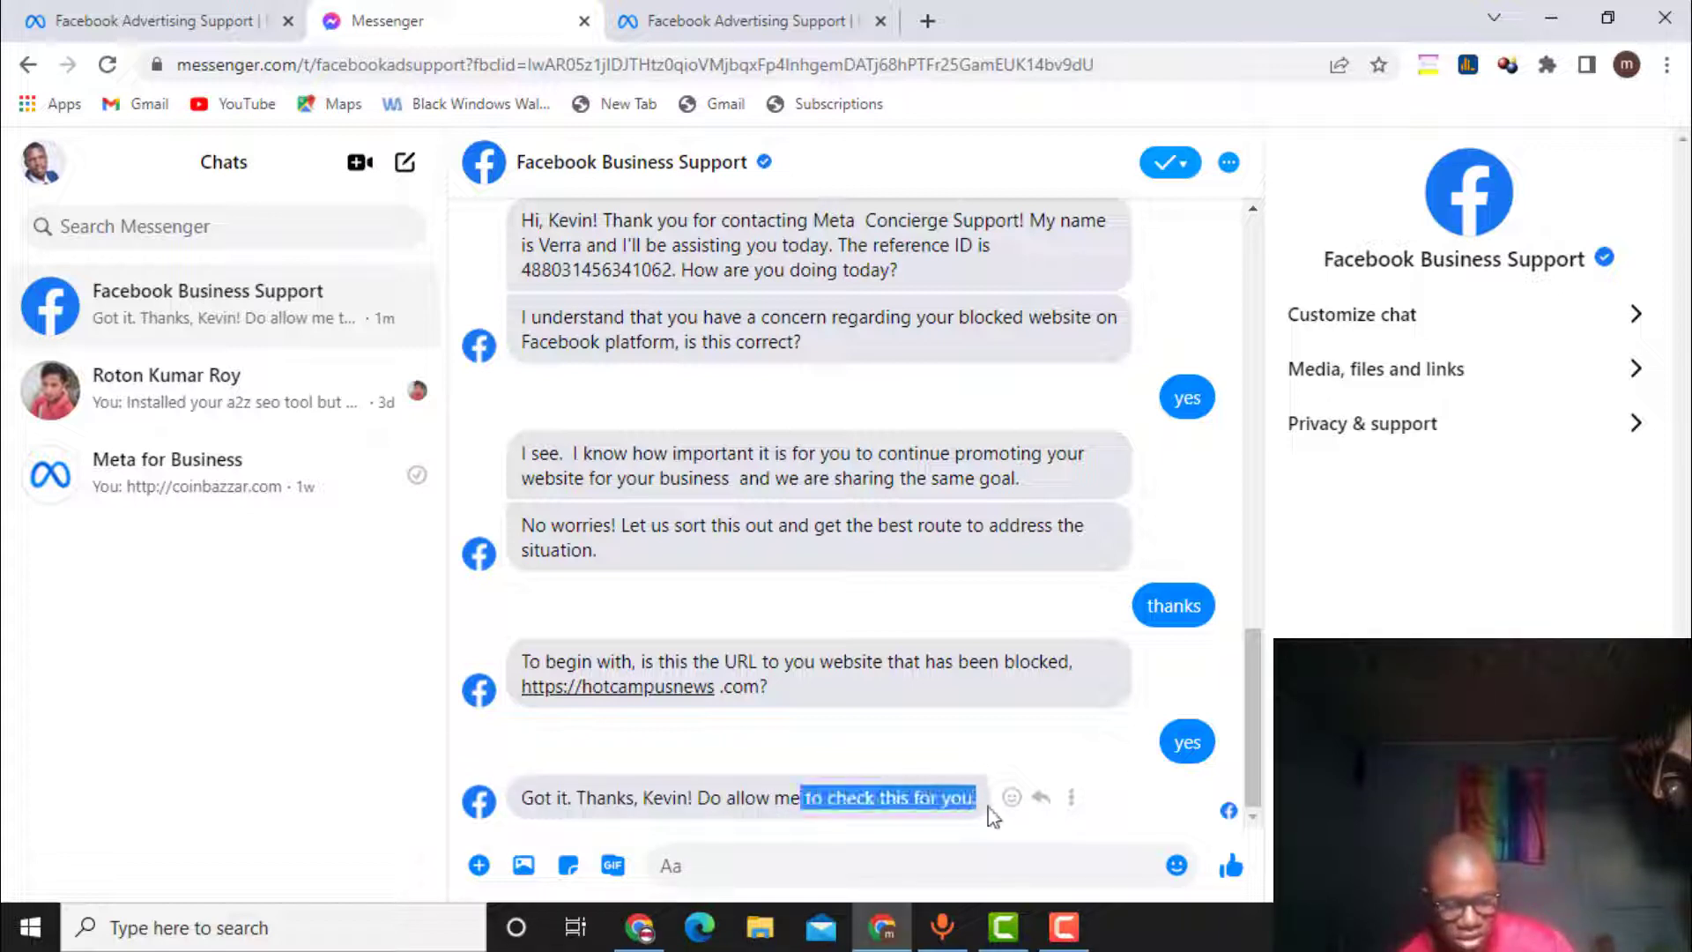
{"action": "left_click", "coordinate": [1016, 860]}
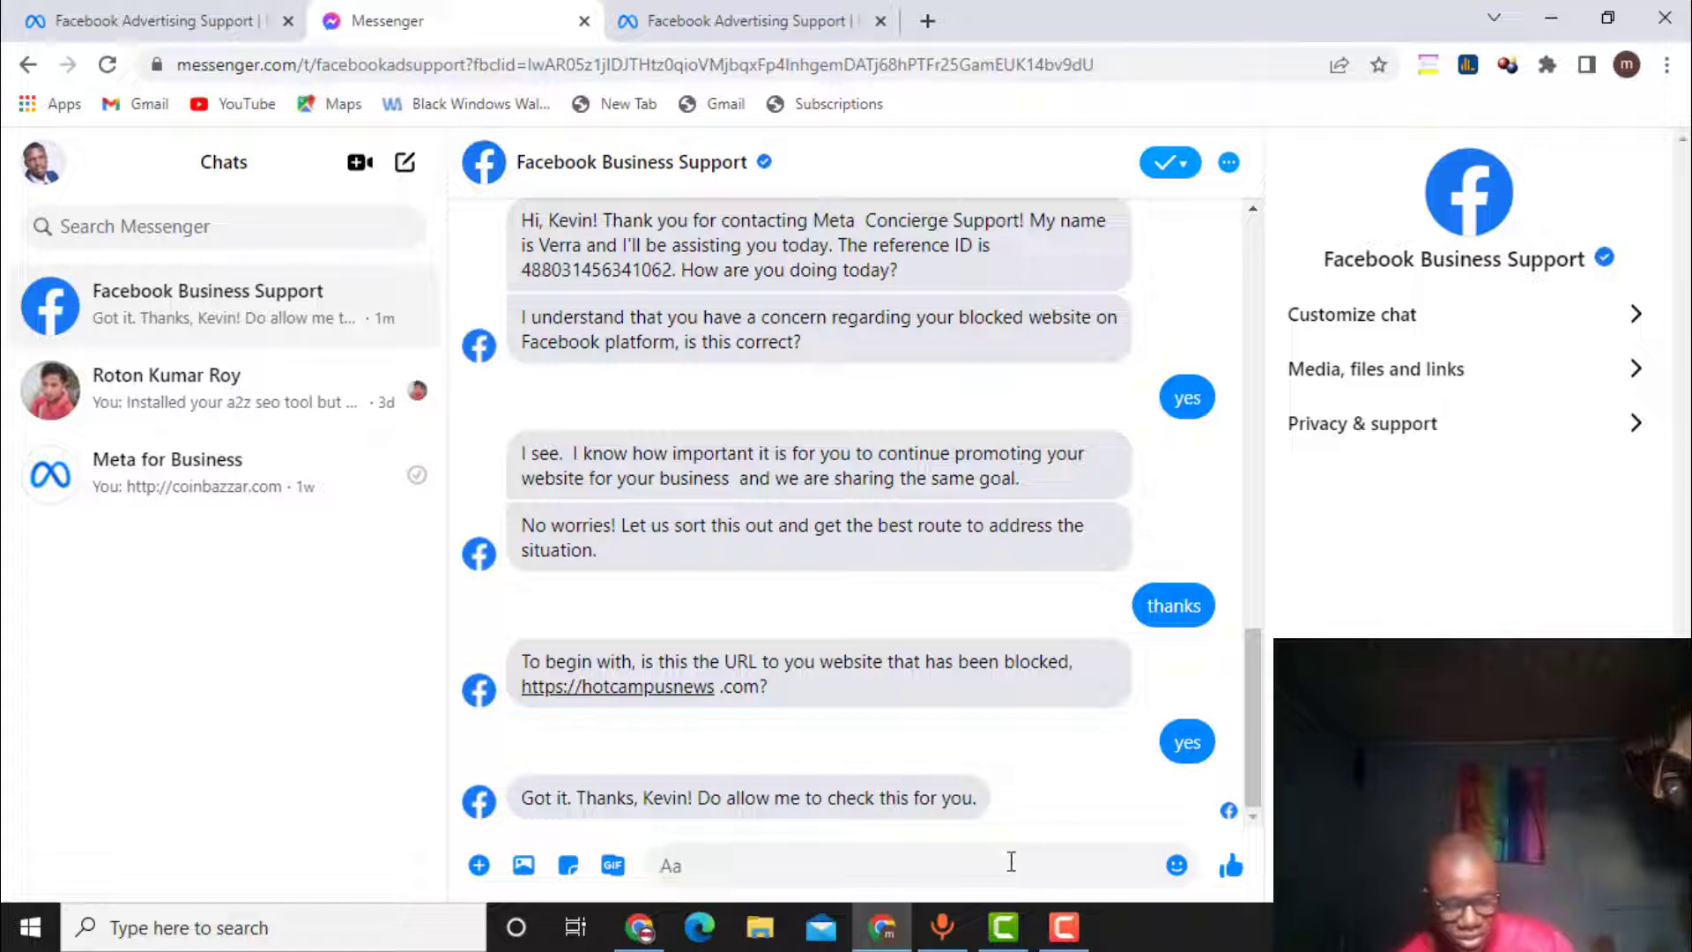
{"action": "type", "text": "al"}
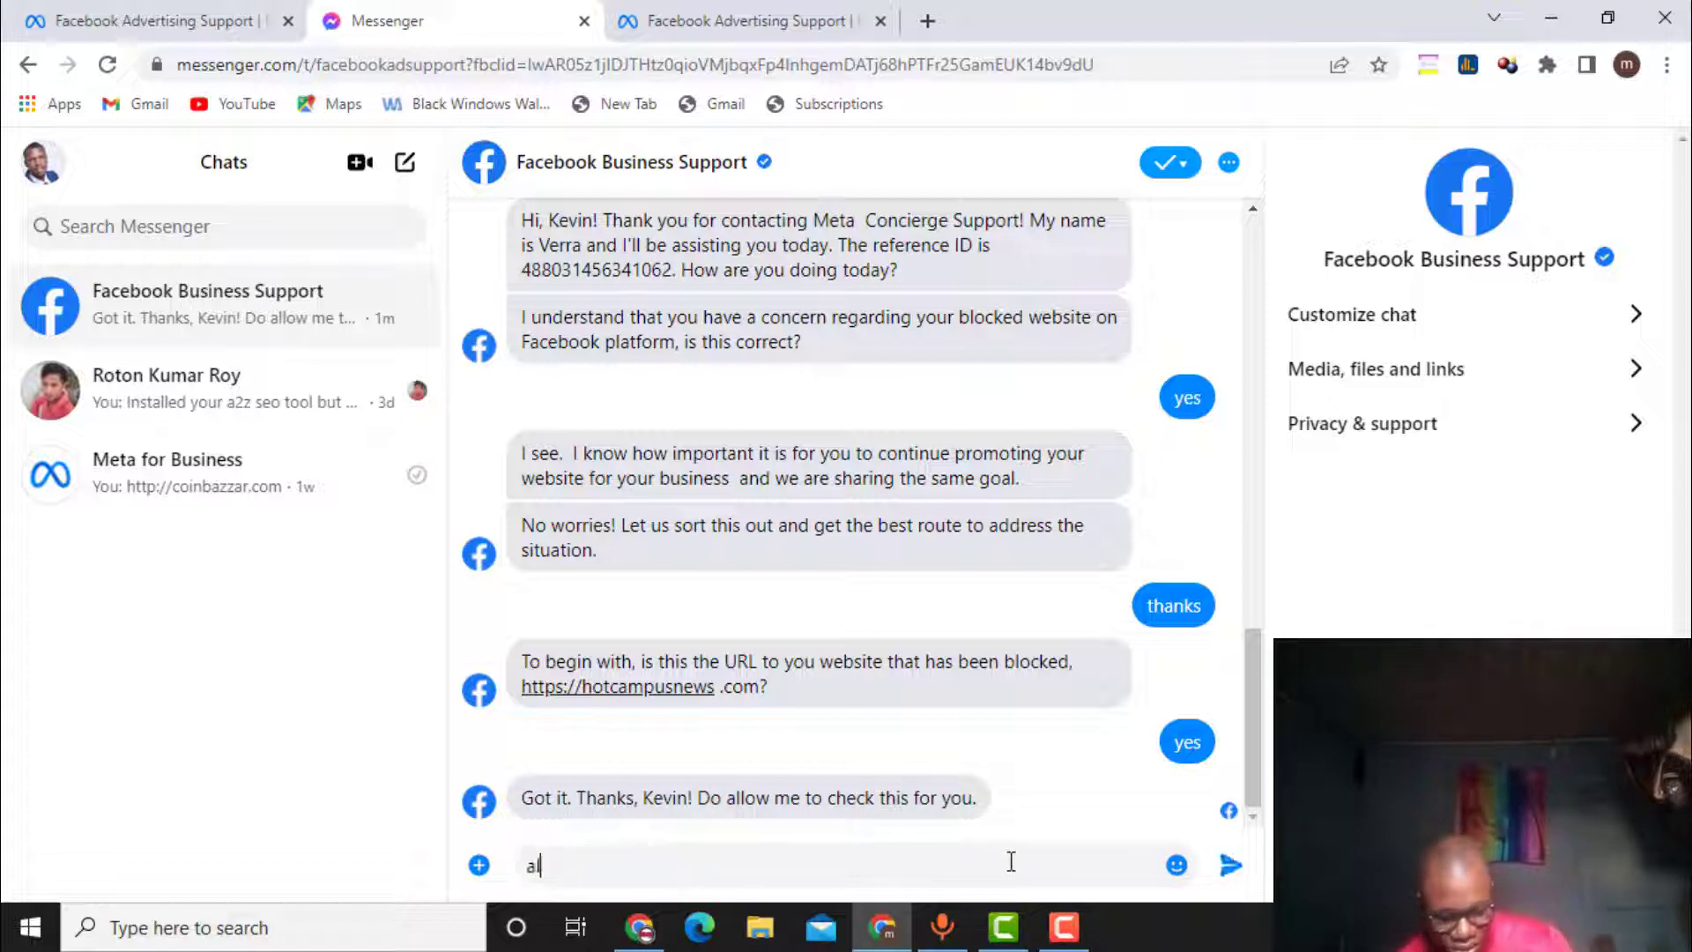
{"action": "type", "text": "r"}
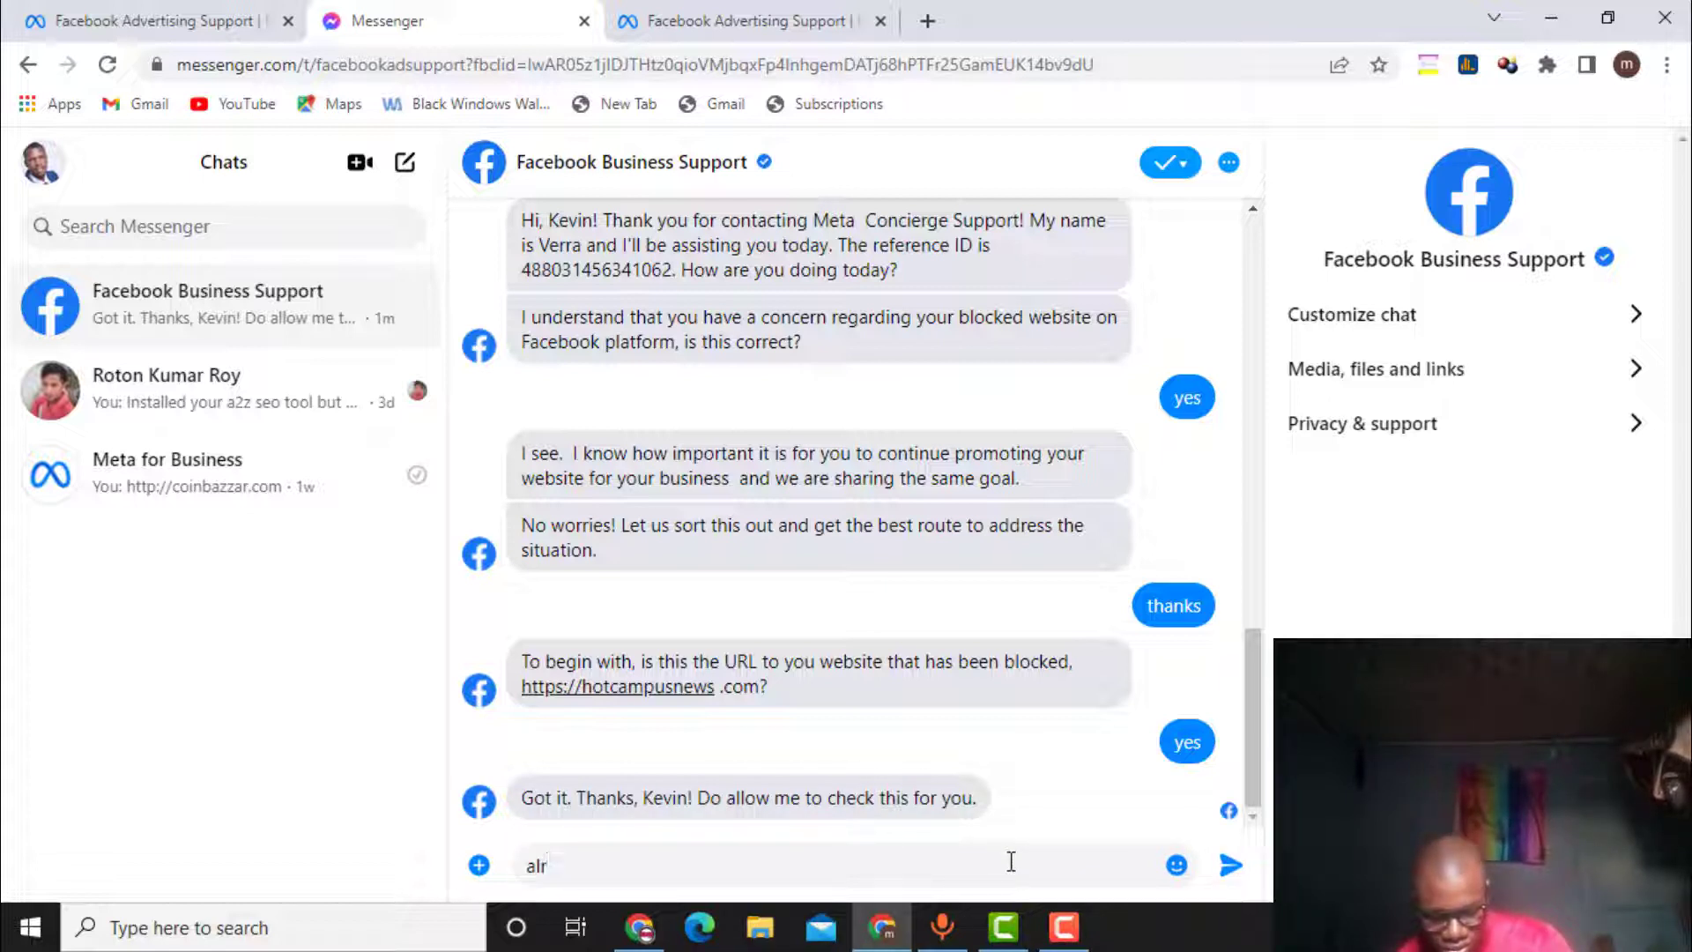
{"action": "type", "text": "ight"}
{"action": "key", "text": "Return"}
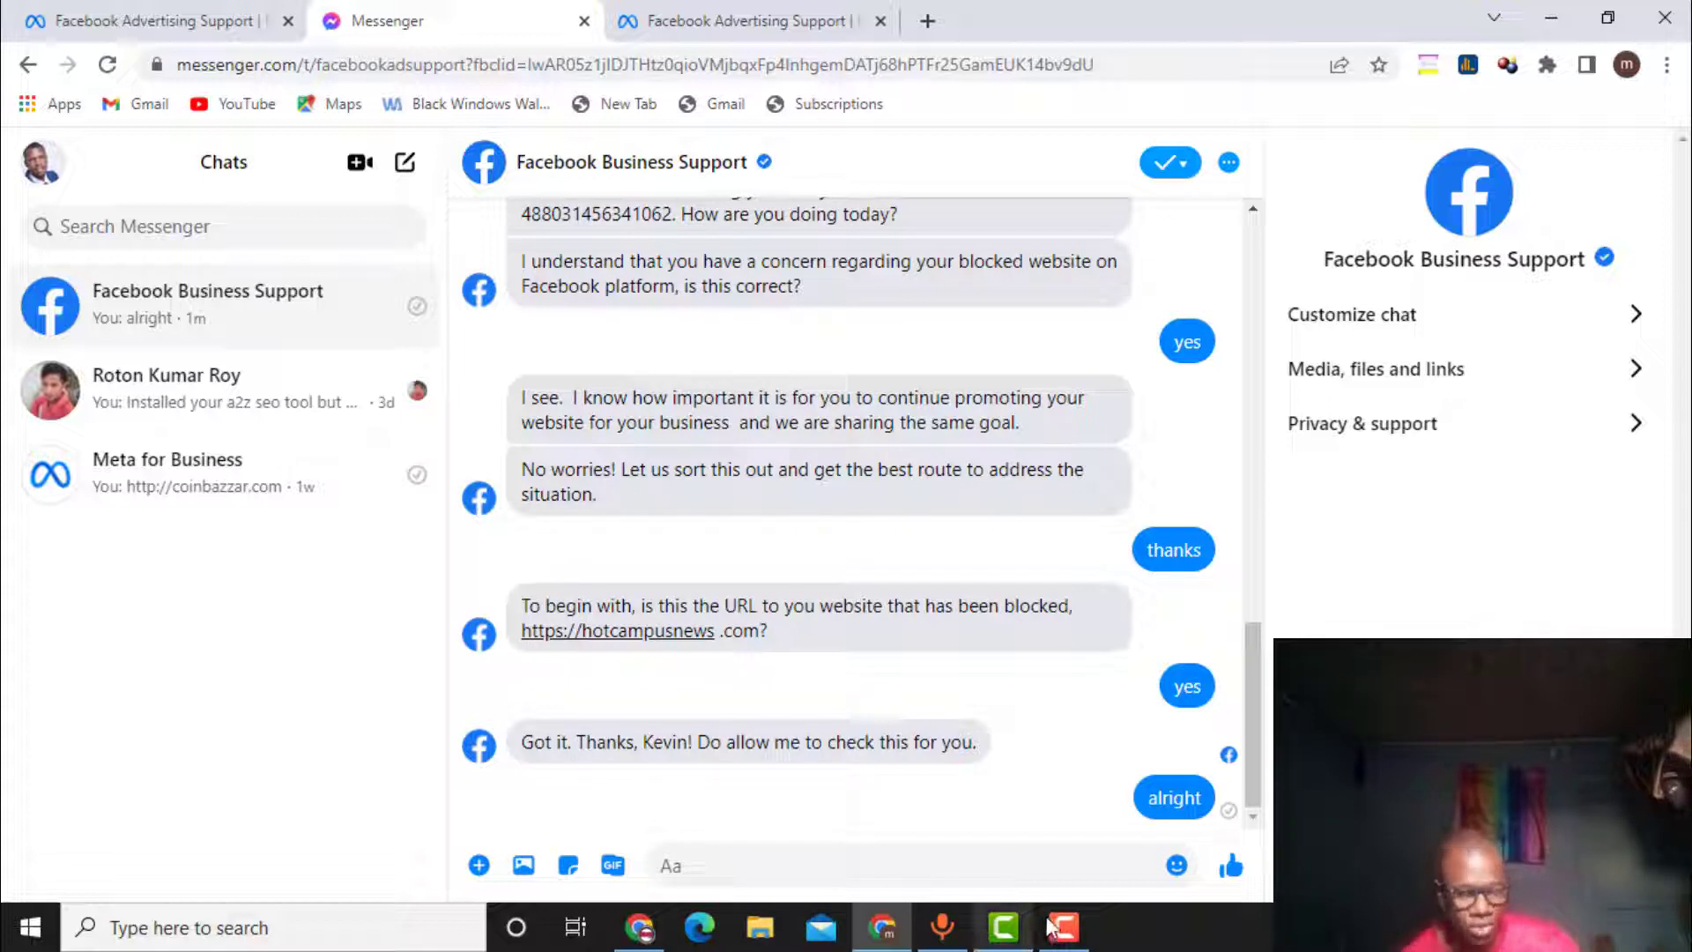
Reply 'ok' to the agent's thanks-for-waiting message
{"action": "mouse_move", "coordinate": [1061, 931]}
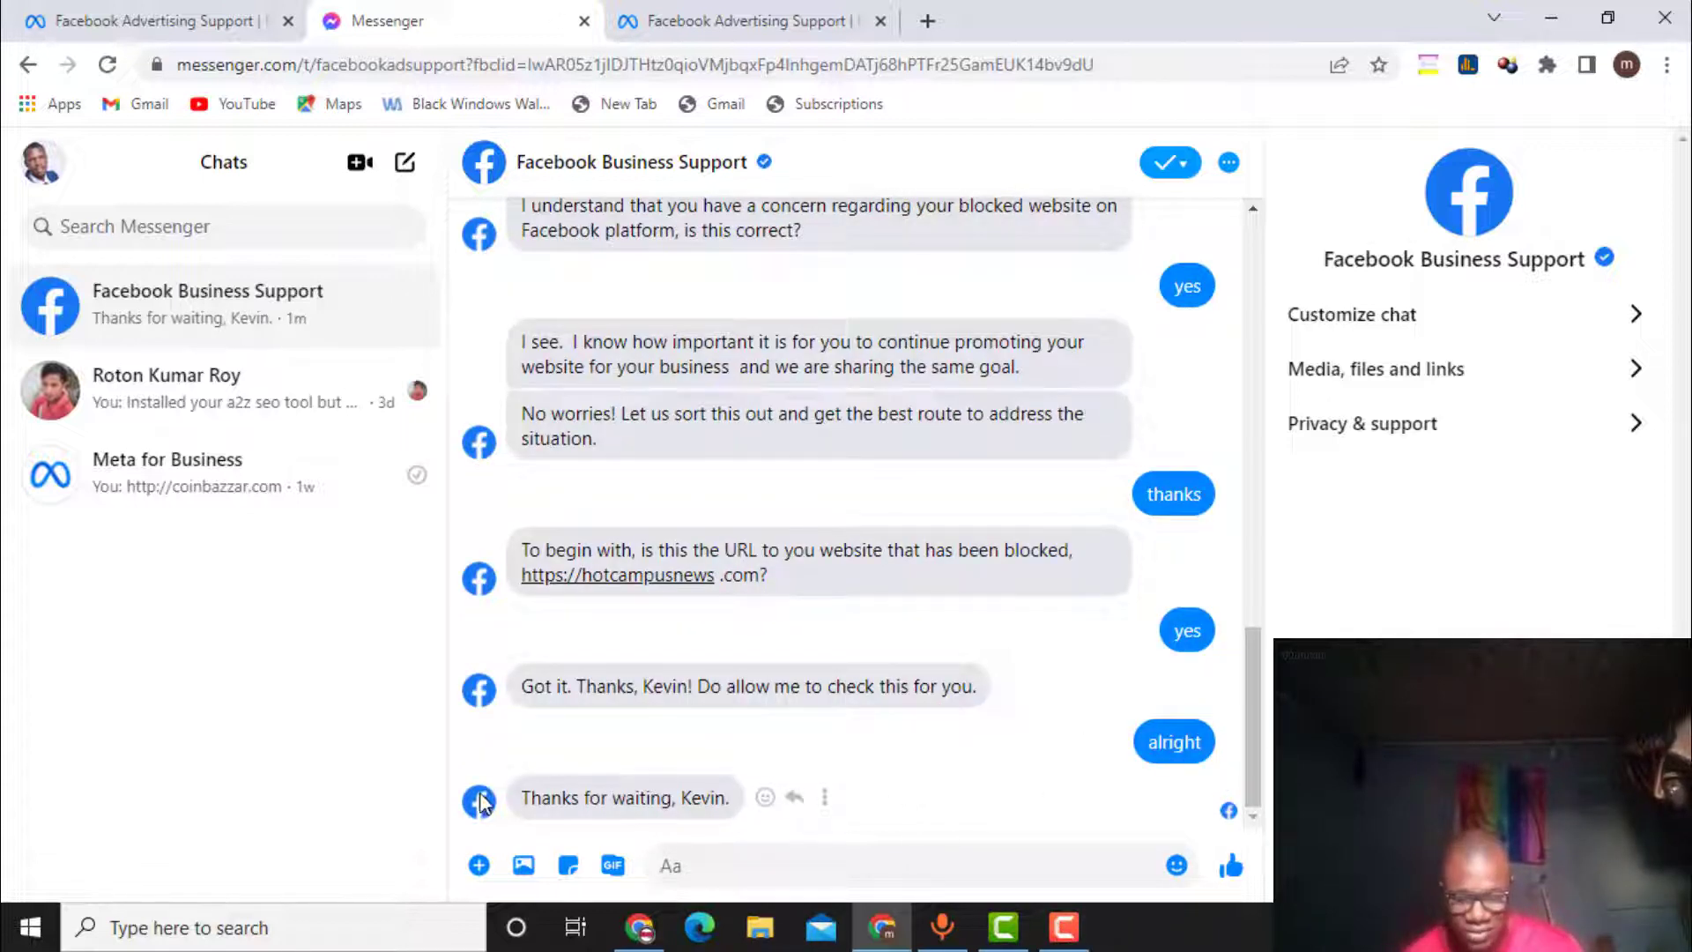
{"action": "left_click_drag", "start_coordinate": [520, 818], "coordinate": [695, 830]}
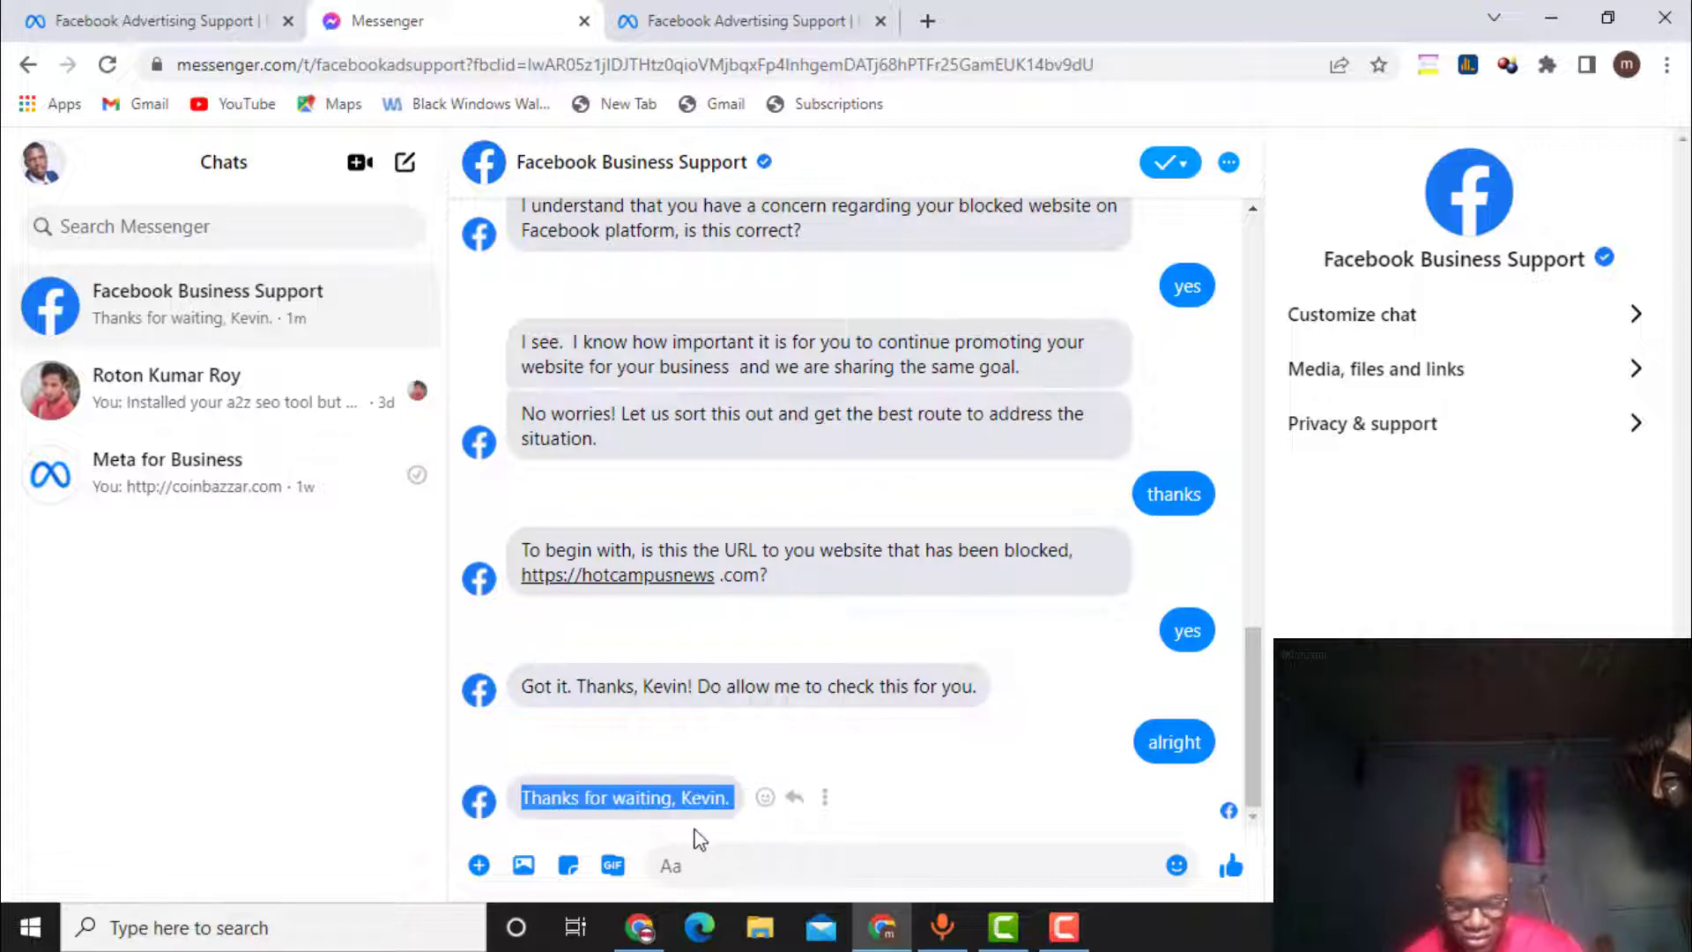
{"action": "left_click", "coordinate": [730, 866]}
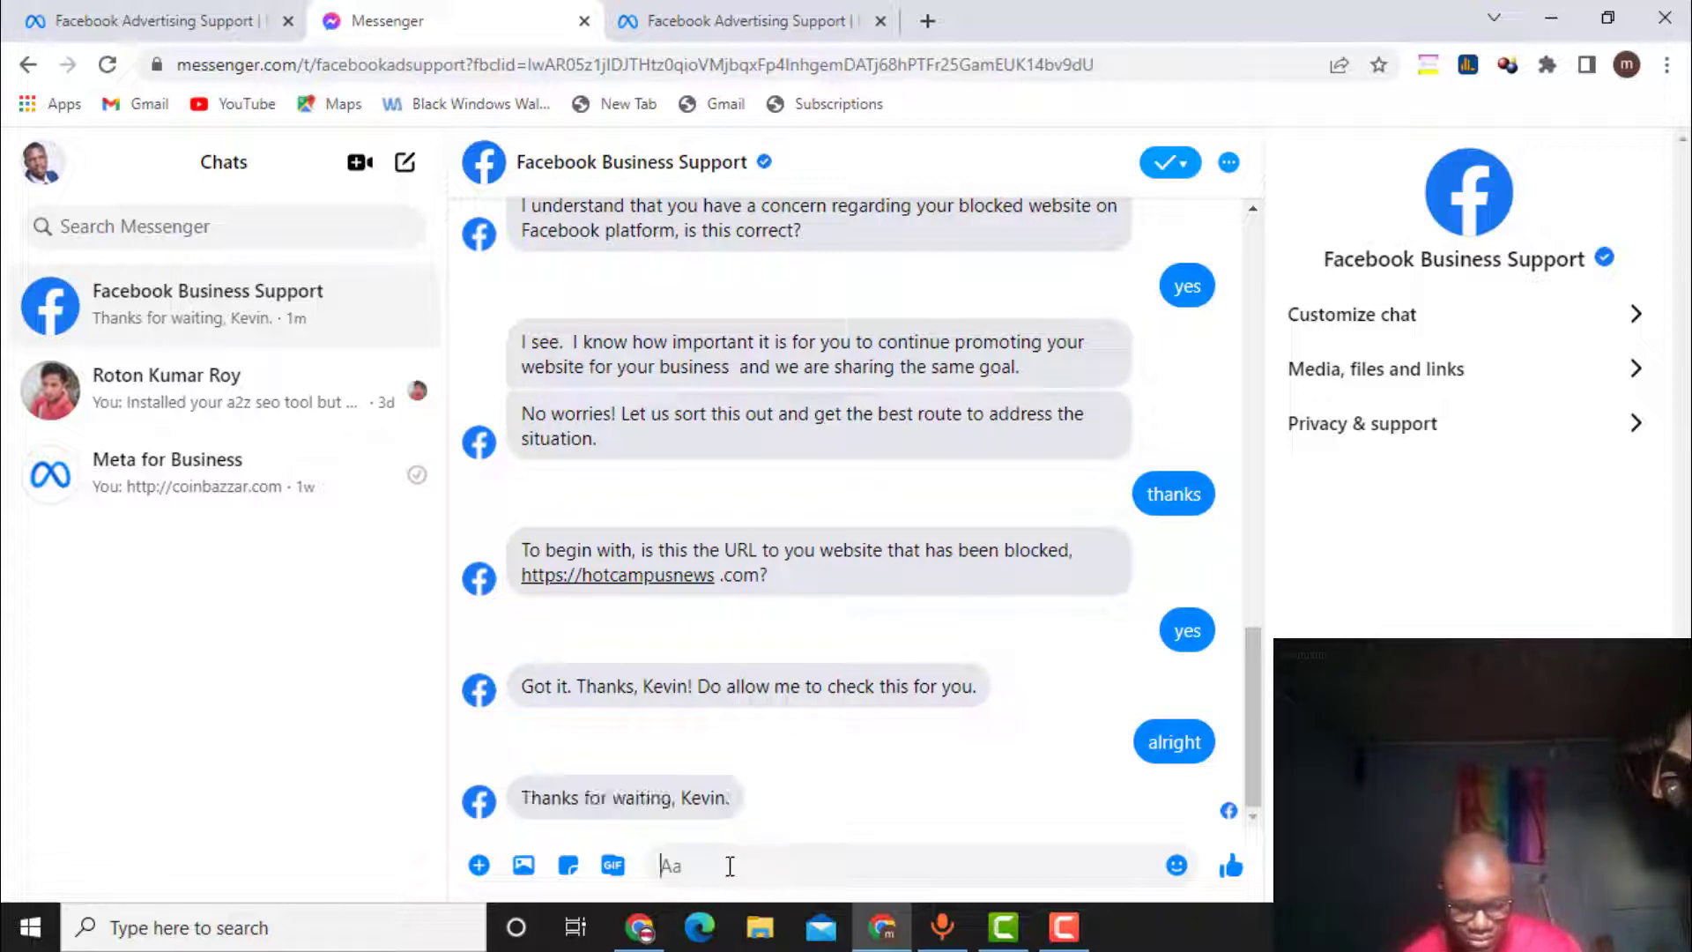
{"action": "type", "text": "ok"}
{"action": "key", "text": "BackSpace"}
{"action": "key", "text": "BackSpace"}
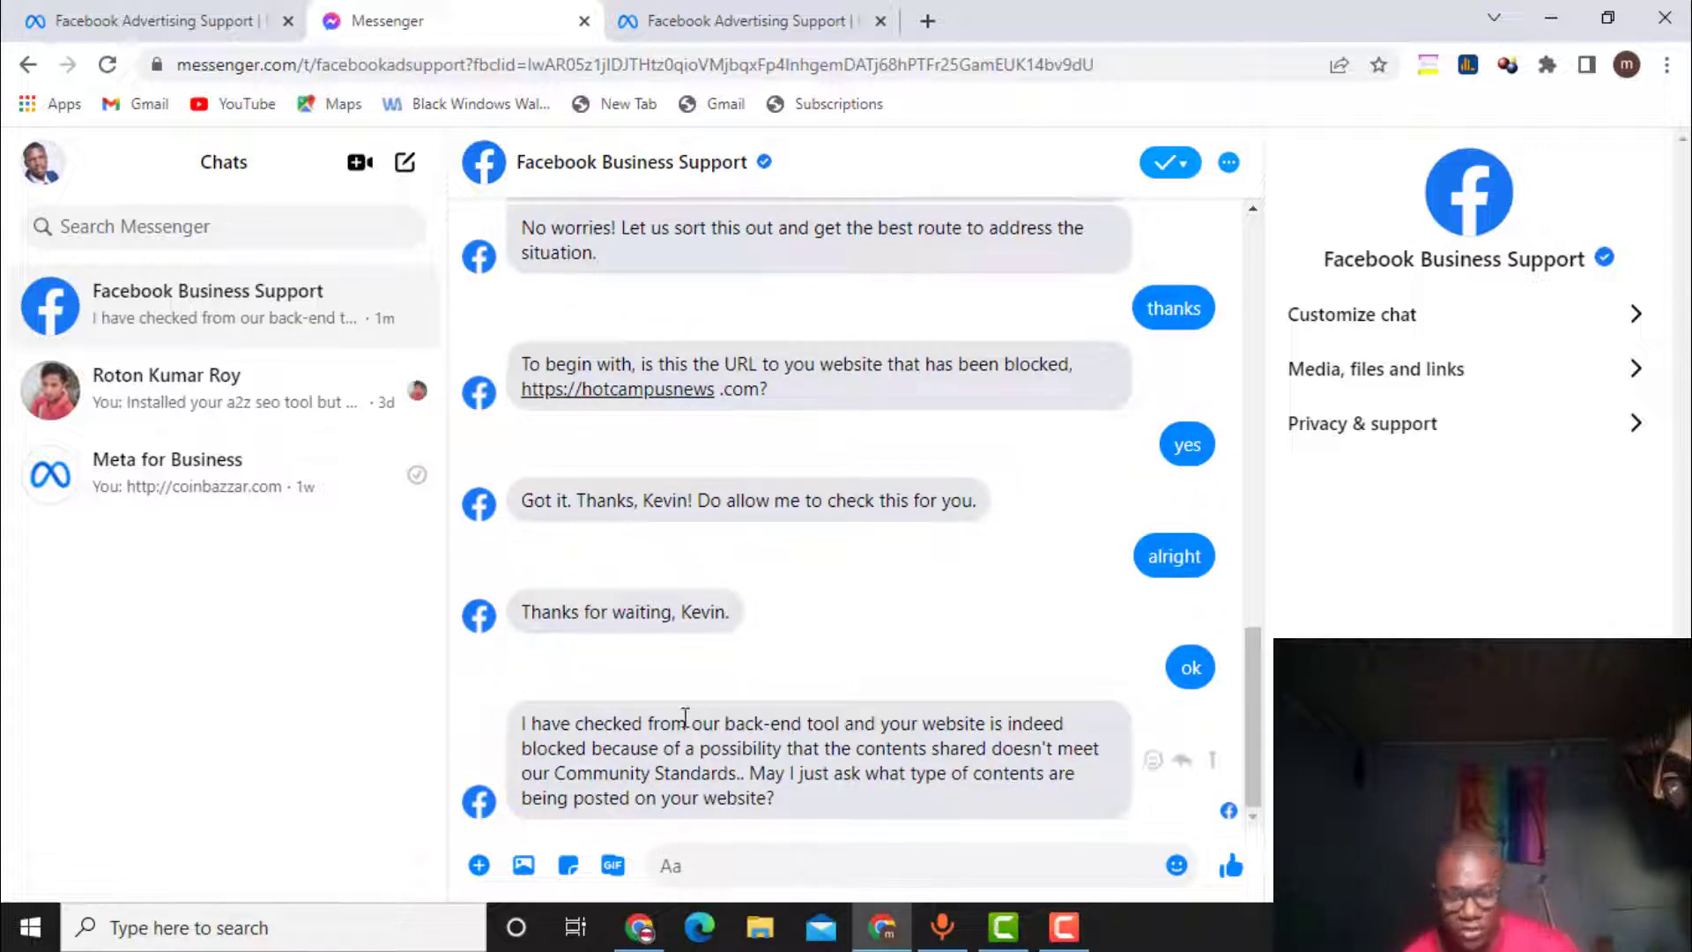
Read the agent's Community Standards block explanation, then minimize the Messenger window to the desktop
{"action": "left_click_drag", "start_coordinate": [516, 734], "coordinate": [1002, 802]}
{"action": "left_click", "coordinate": [755, 776]}
{"action": "left_click", "coordinate": [1002, 802]}
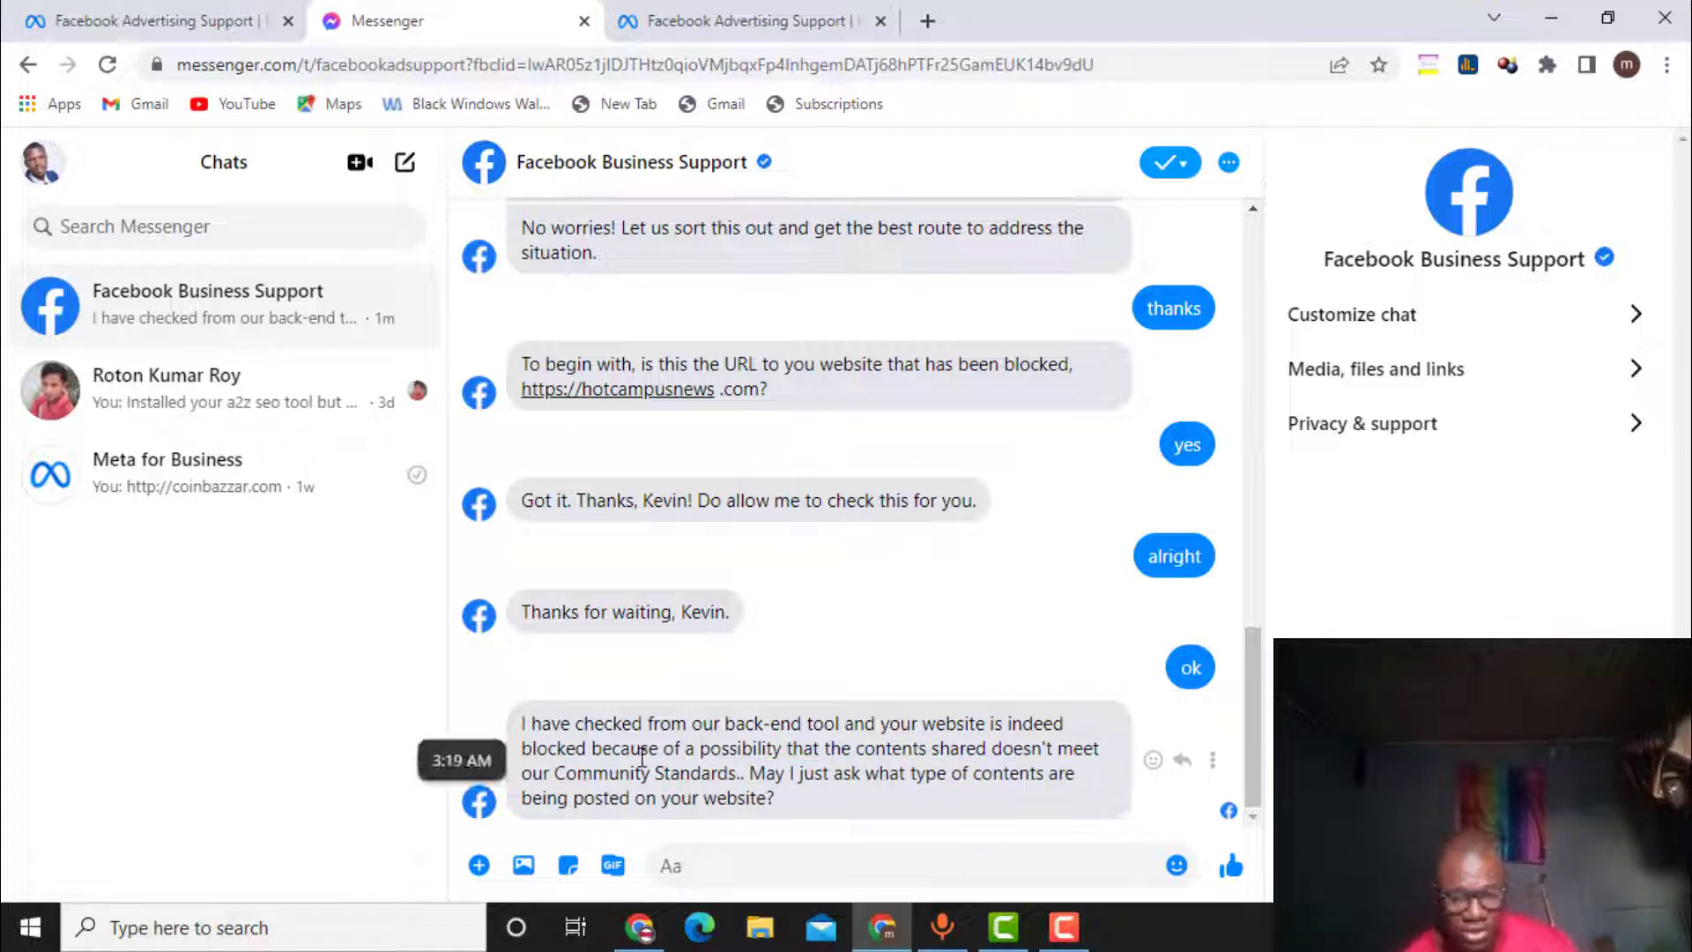
{"action": "left_click_drag", "start_coordinate": [829, 792], "coordinate": [468, 711]}
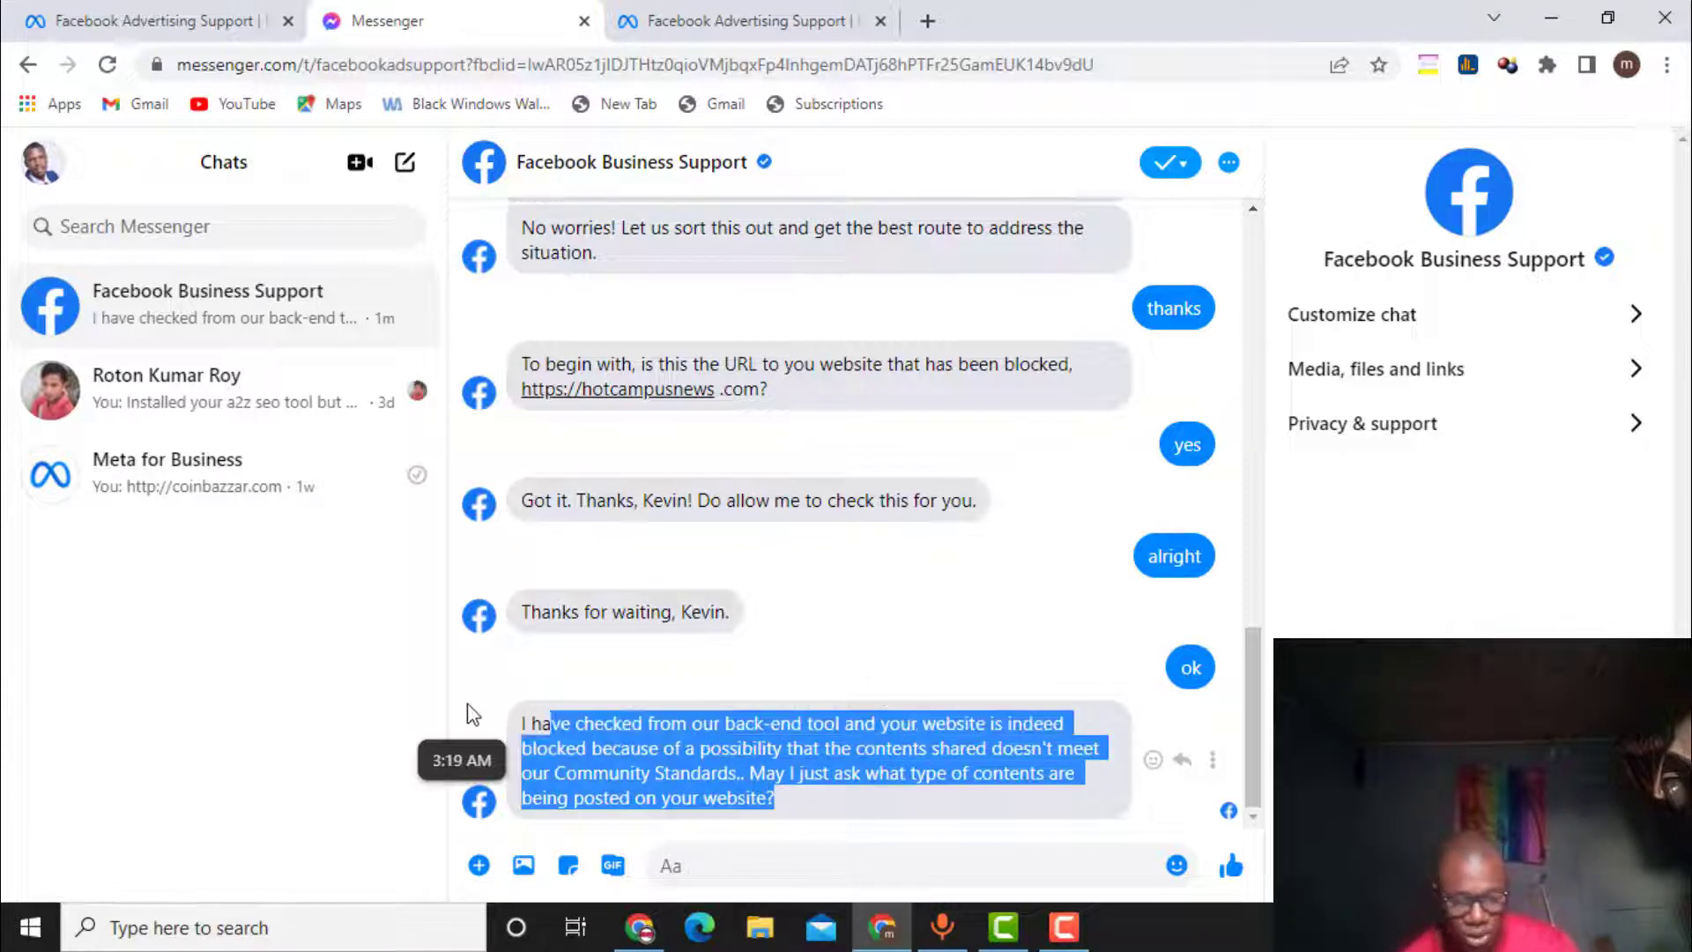
{"action": "left_click", "coordinate": [869, 809]}
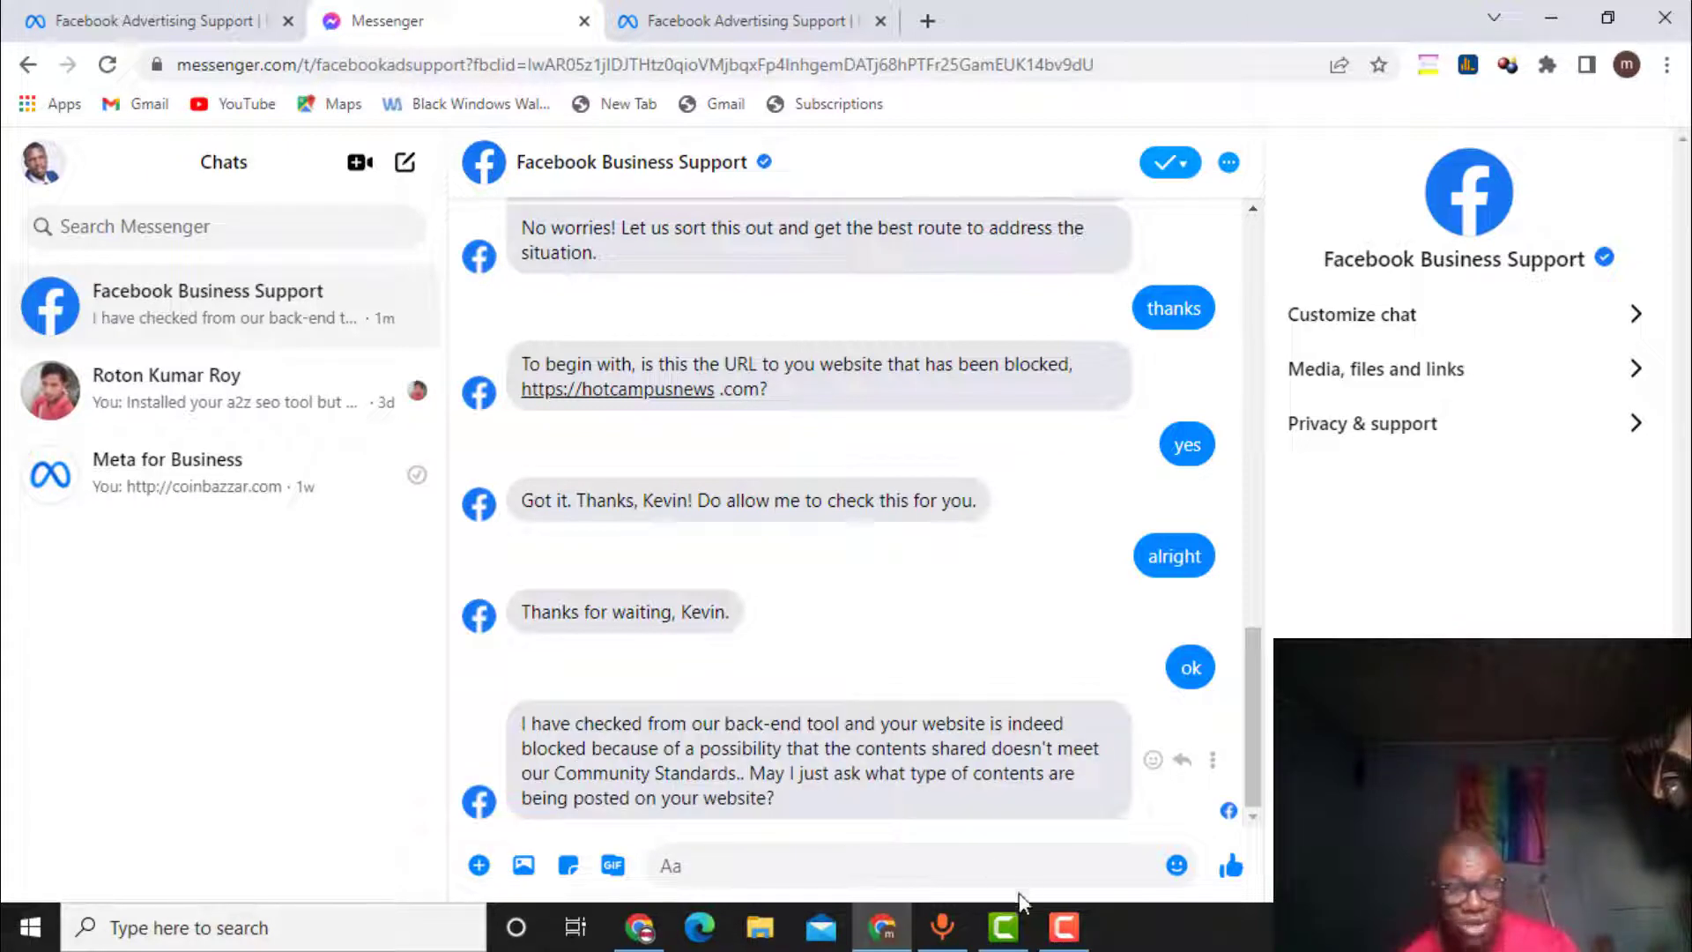
{"action": "left_click", "coordinate": [901, 930]}
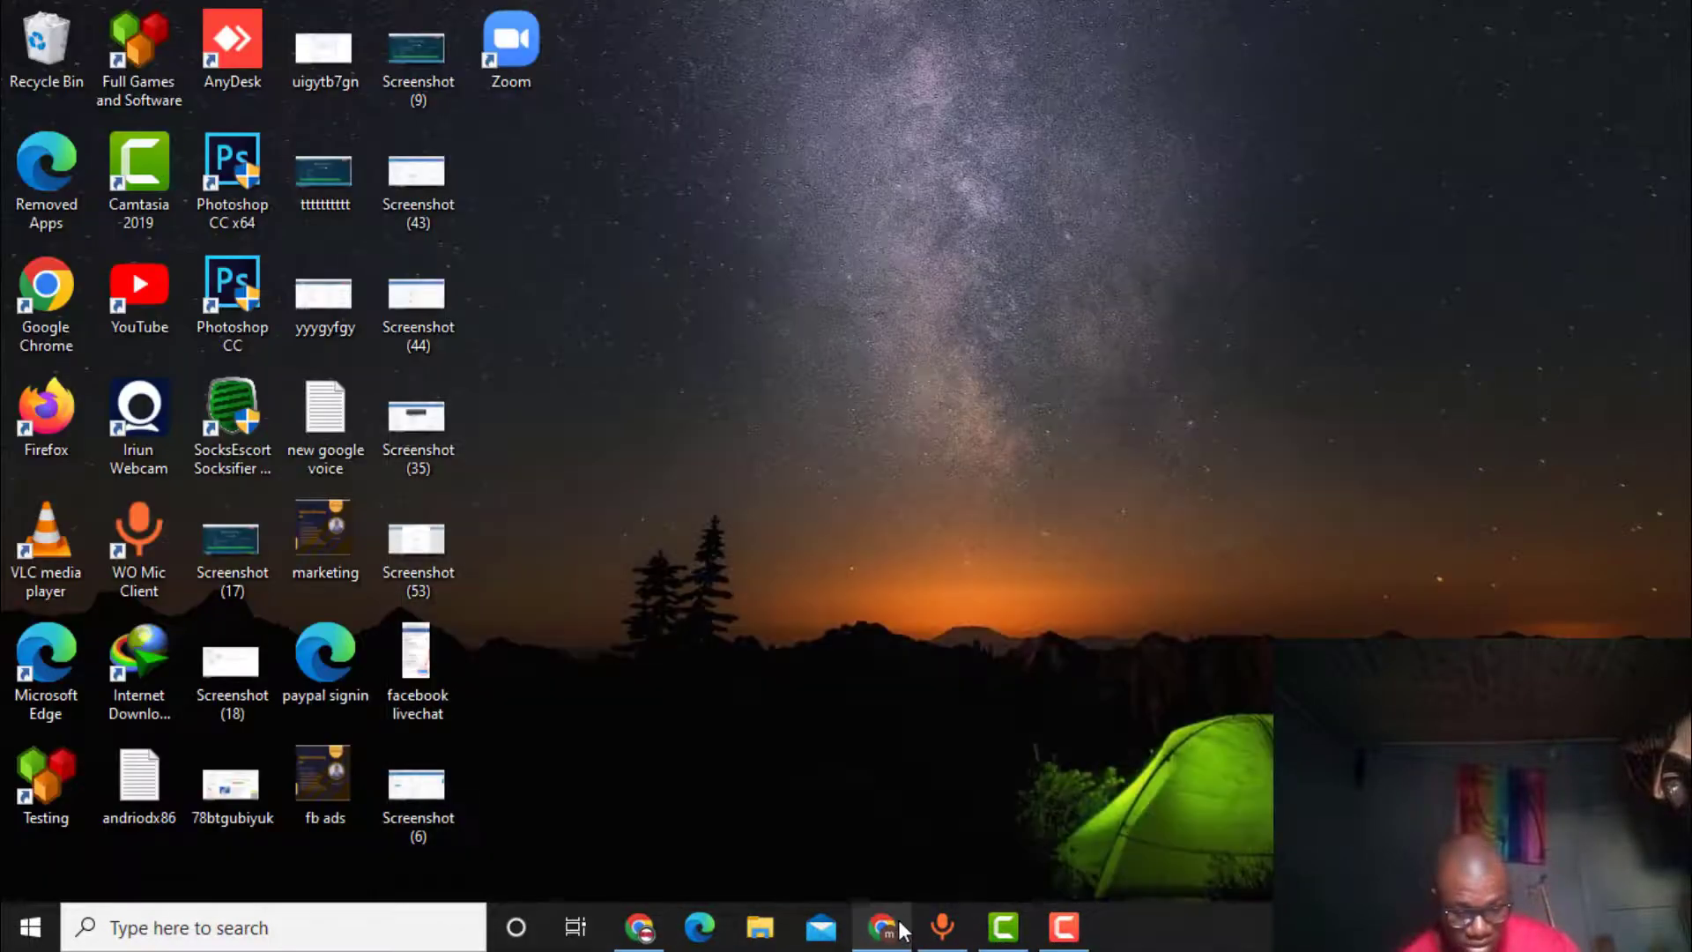
Bring up hotcampusnews.com and scroll its homepage posts down to the Scholarships section
{"action": "left_click", "coordinate": [892, 927]}
{"action": "left_click", "coordinate": [639, 927]}
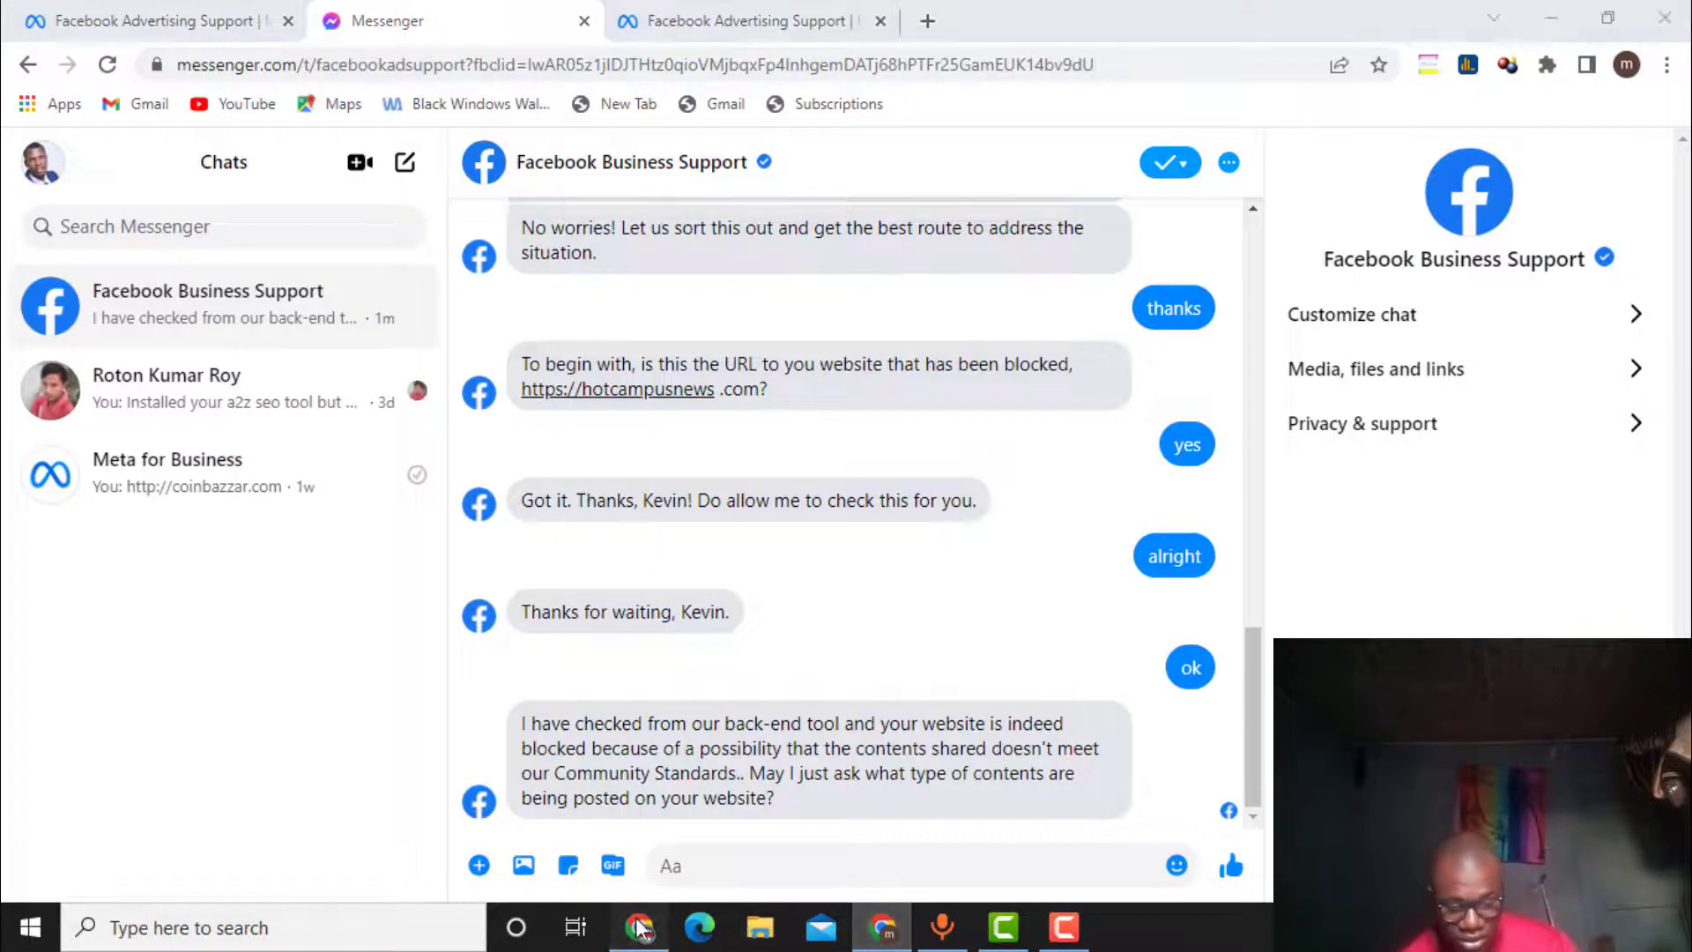
{"action": "scroll", "coordinate": [173, 401], "scroll_direction": "down", "scroll_amount": 10}
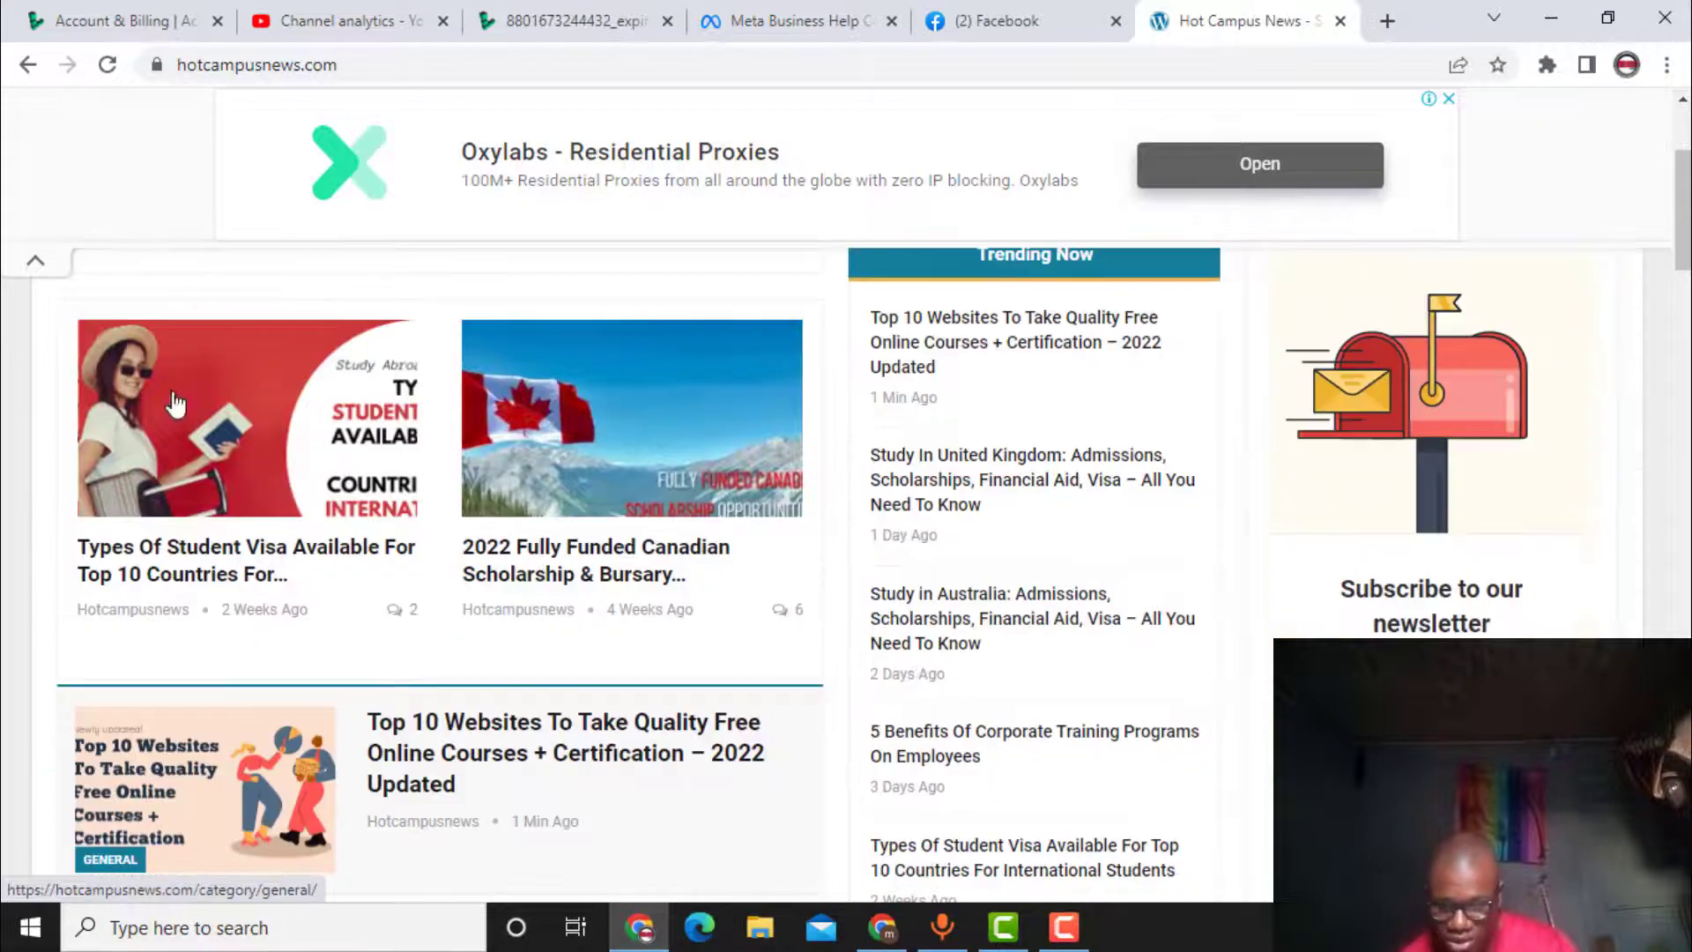
{"action": "scroll", "coordinate": [174, 402], "scroll_direction": "up", "scroll_amount": 3}
{"action": "scroll", "coordinate": [174, 401], "scroll_direction": "down", "scroll_amount": 1}
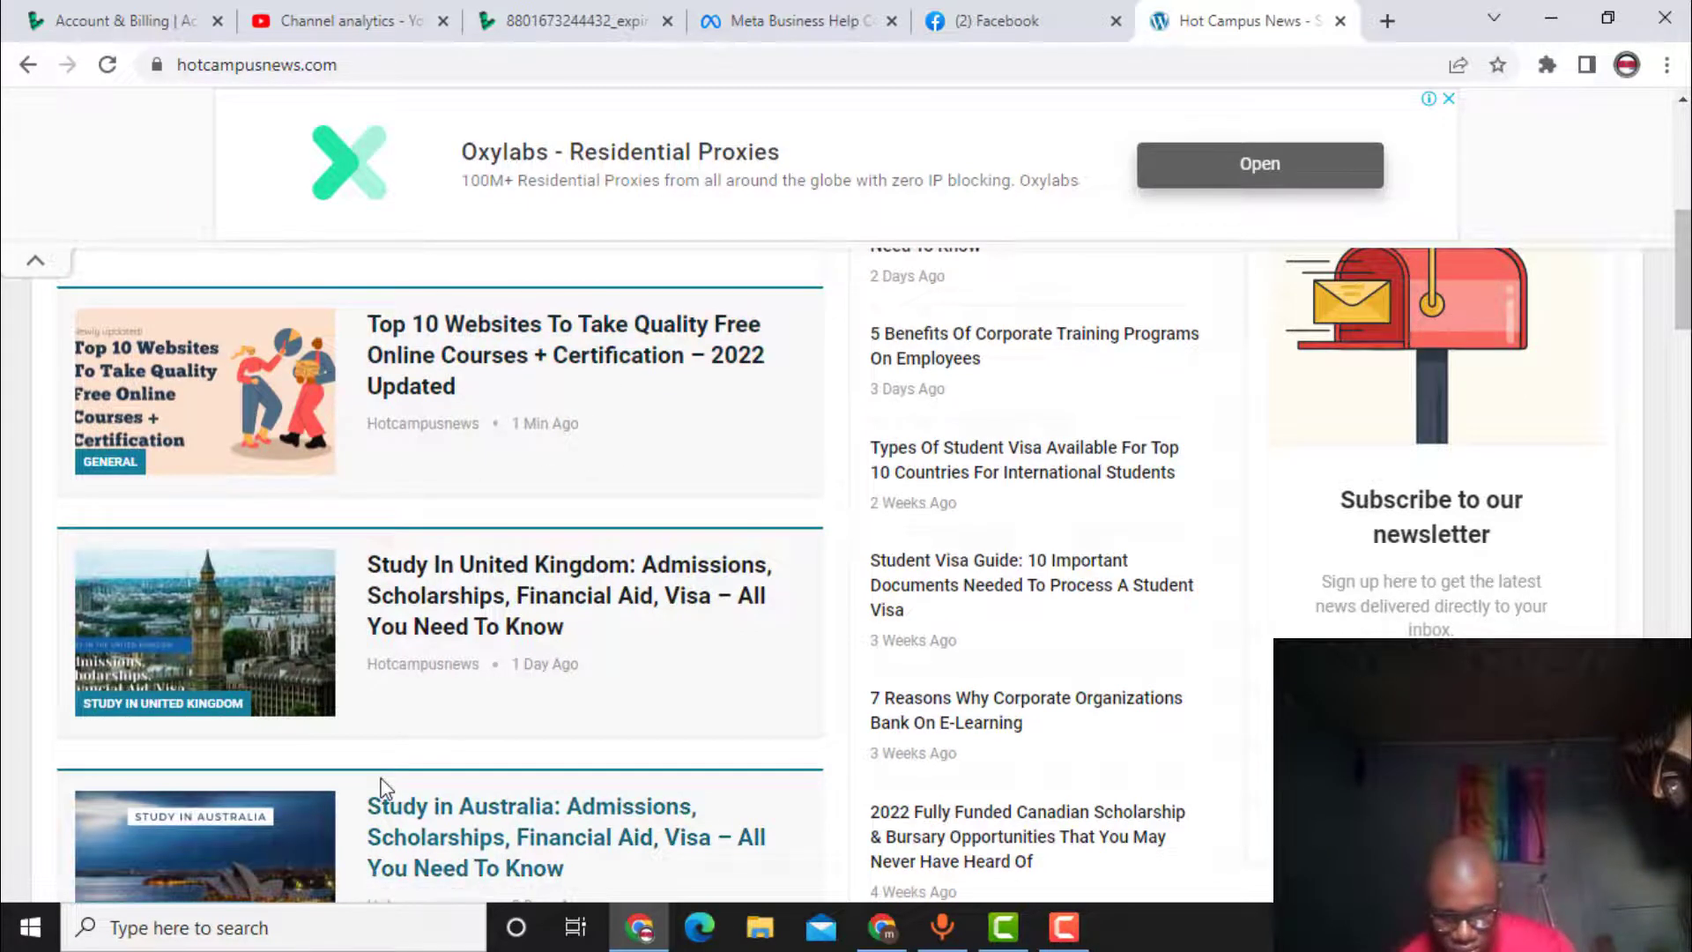
{"action": "scroll", "coordinate": [382, 787], "scroll_direction": "down", "scroll_amount": 7}
{"action": "scroll", "coordinate": [386, 787], "scroll_direction": "down", "scroll_amount": 2}
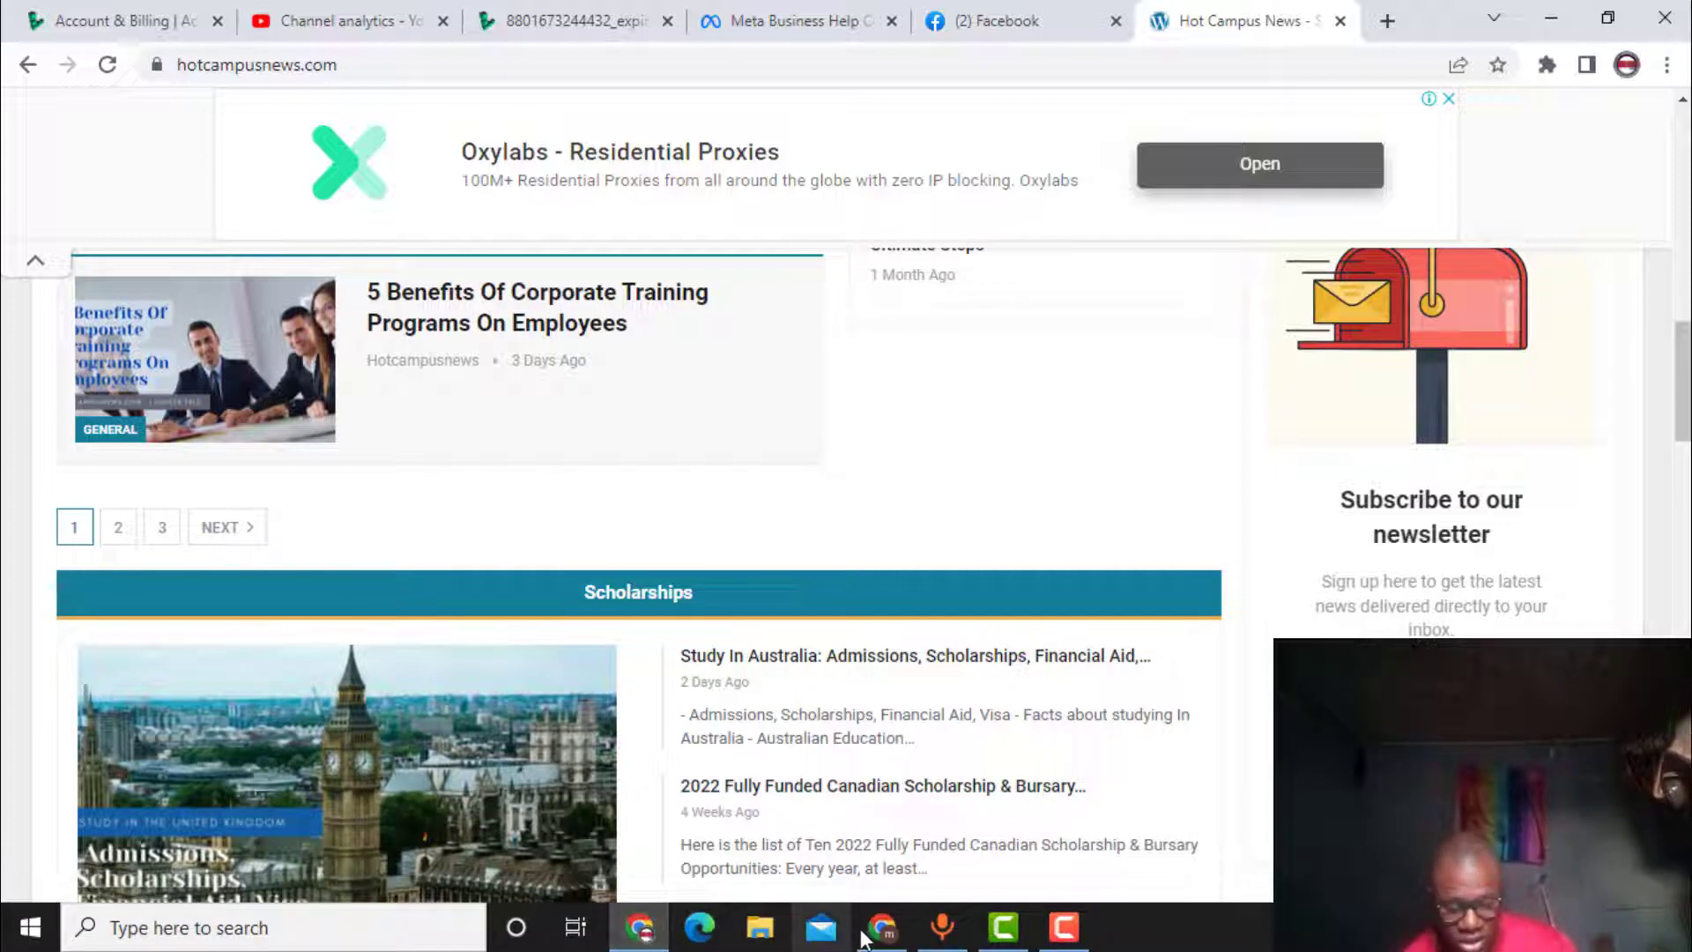
Return to the Messenger support chat and put the cursor in the reply box
{"action": "mouse_move", "coordinate": [867, 939]}
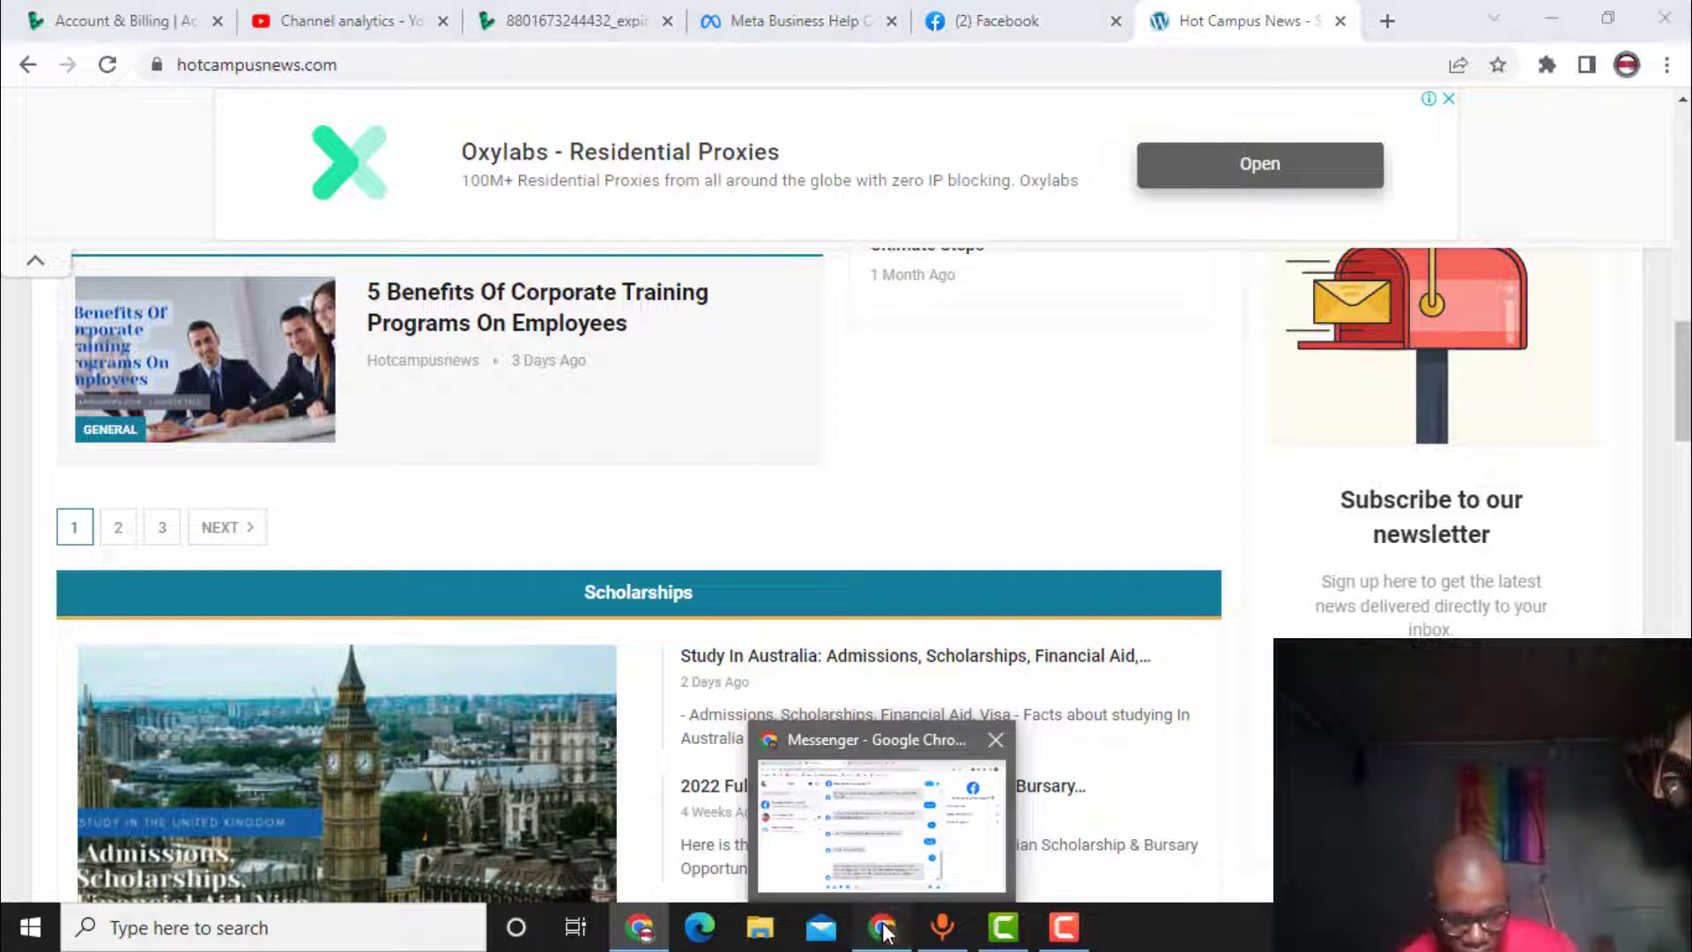
{"action": "left_click", "coordinate": [883, 930]}
{"action": "left_click", "coordinate": [751, 866]}
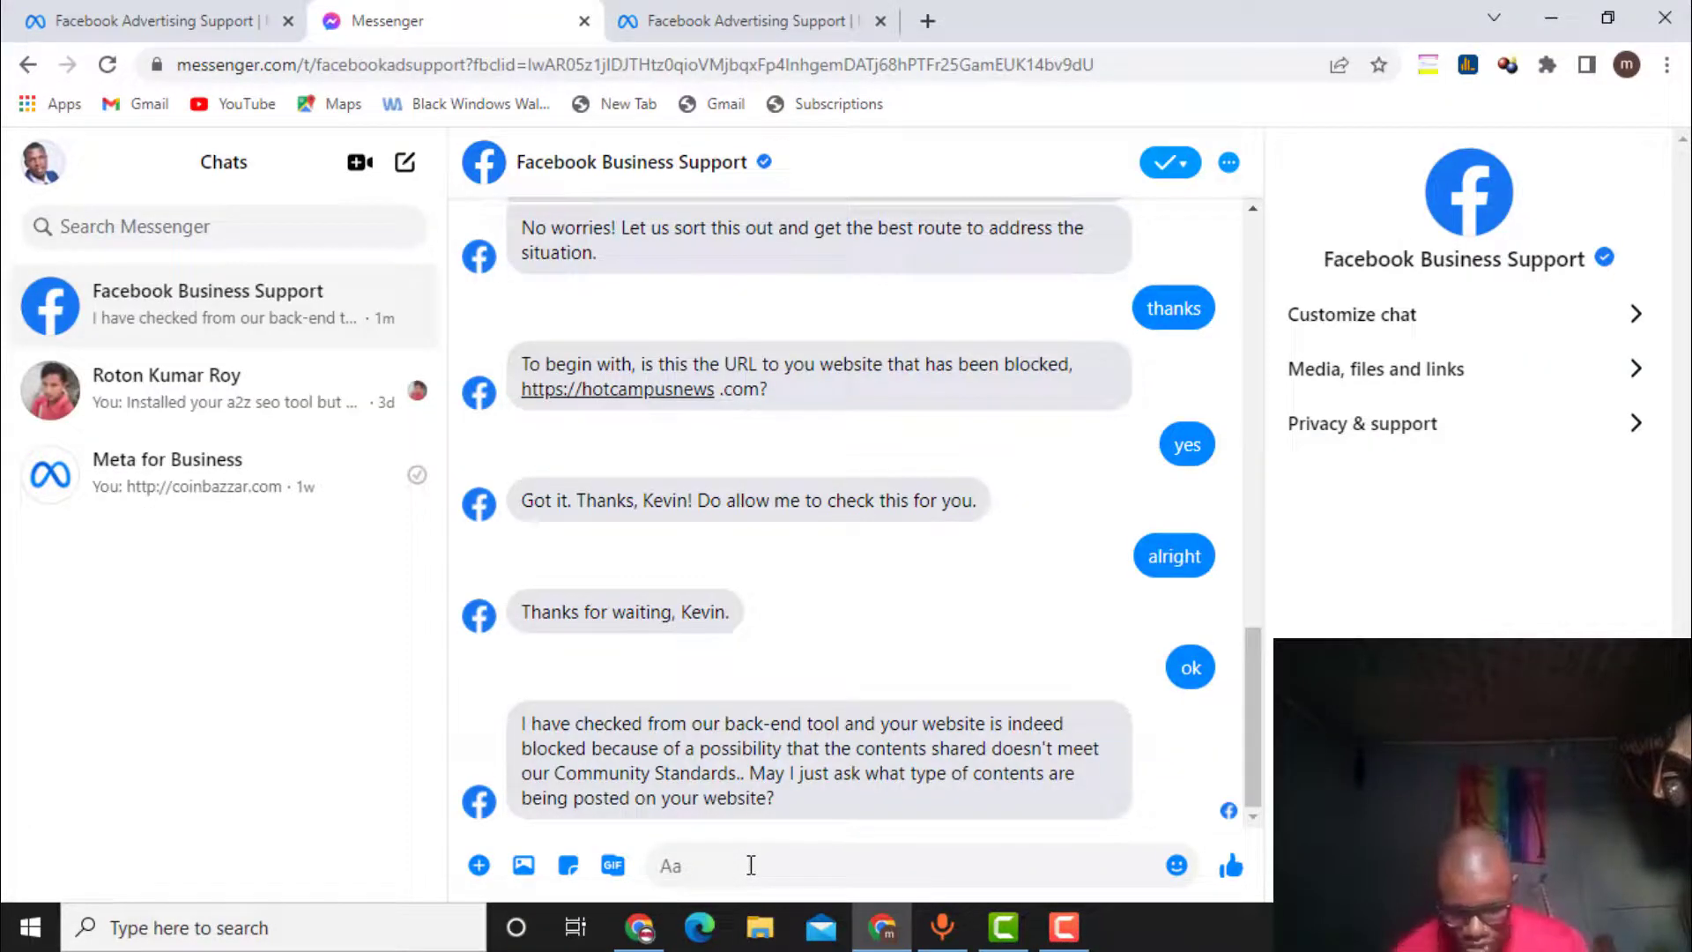
Tell support the site posts 'educations, studies and scholarship' content
{"action": "type", "text": "edu"}
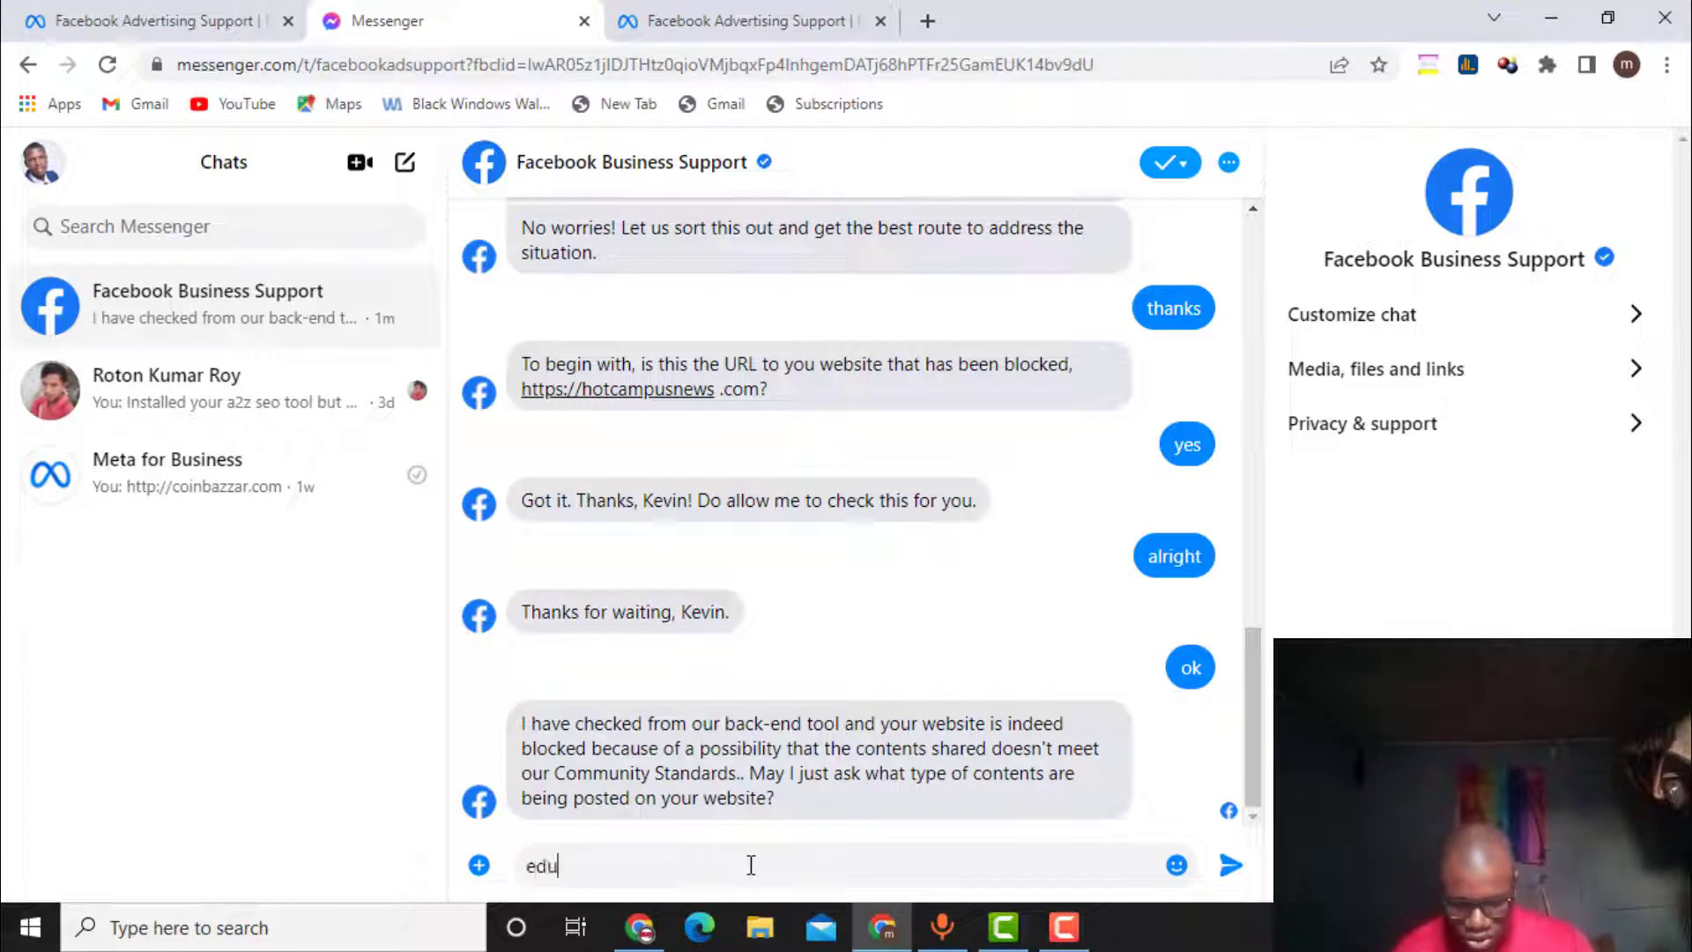
{"action": "type", "text": "cations, studies and scholarship"}
{"action": "key", "text": "Return"}
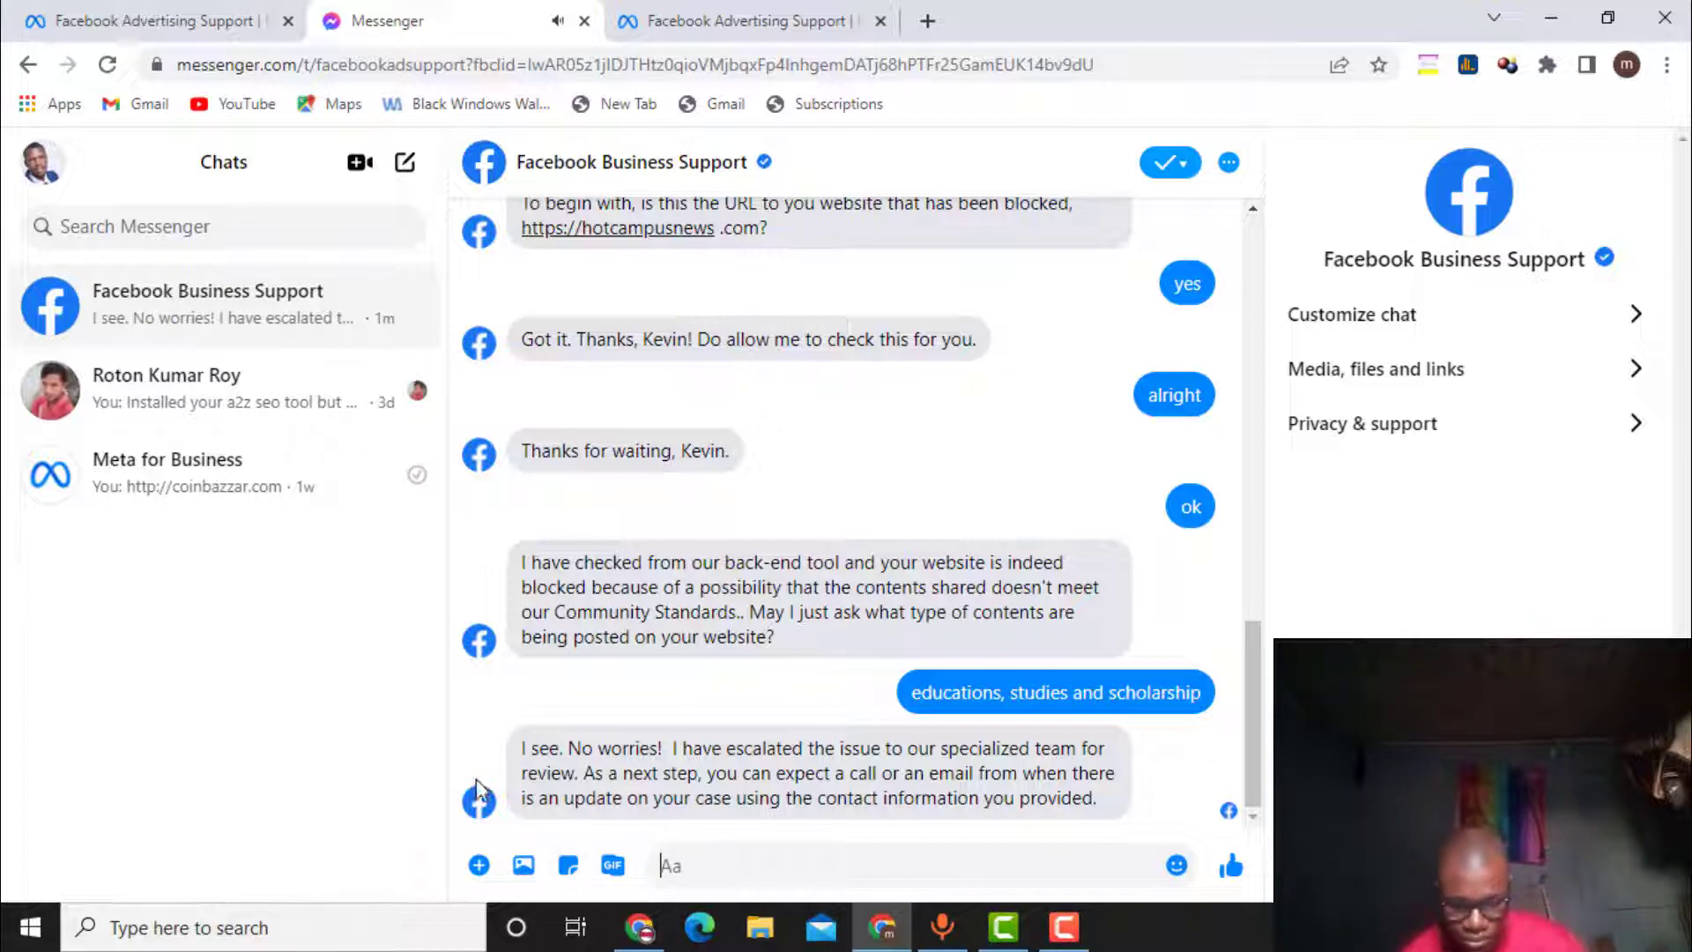
Read support's escalation reply, including the call-or-email and contact information lines
{"action": "left_click_drag", "start_coordinate": [518, 749], "coordinate": [693, 748]}
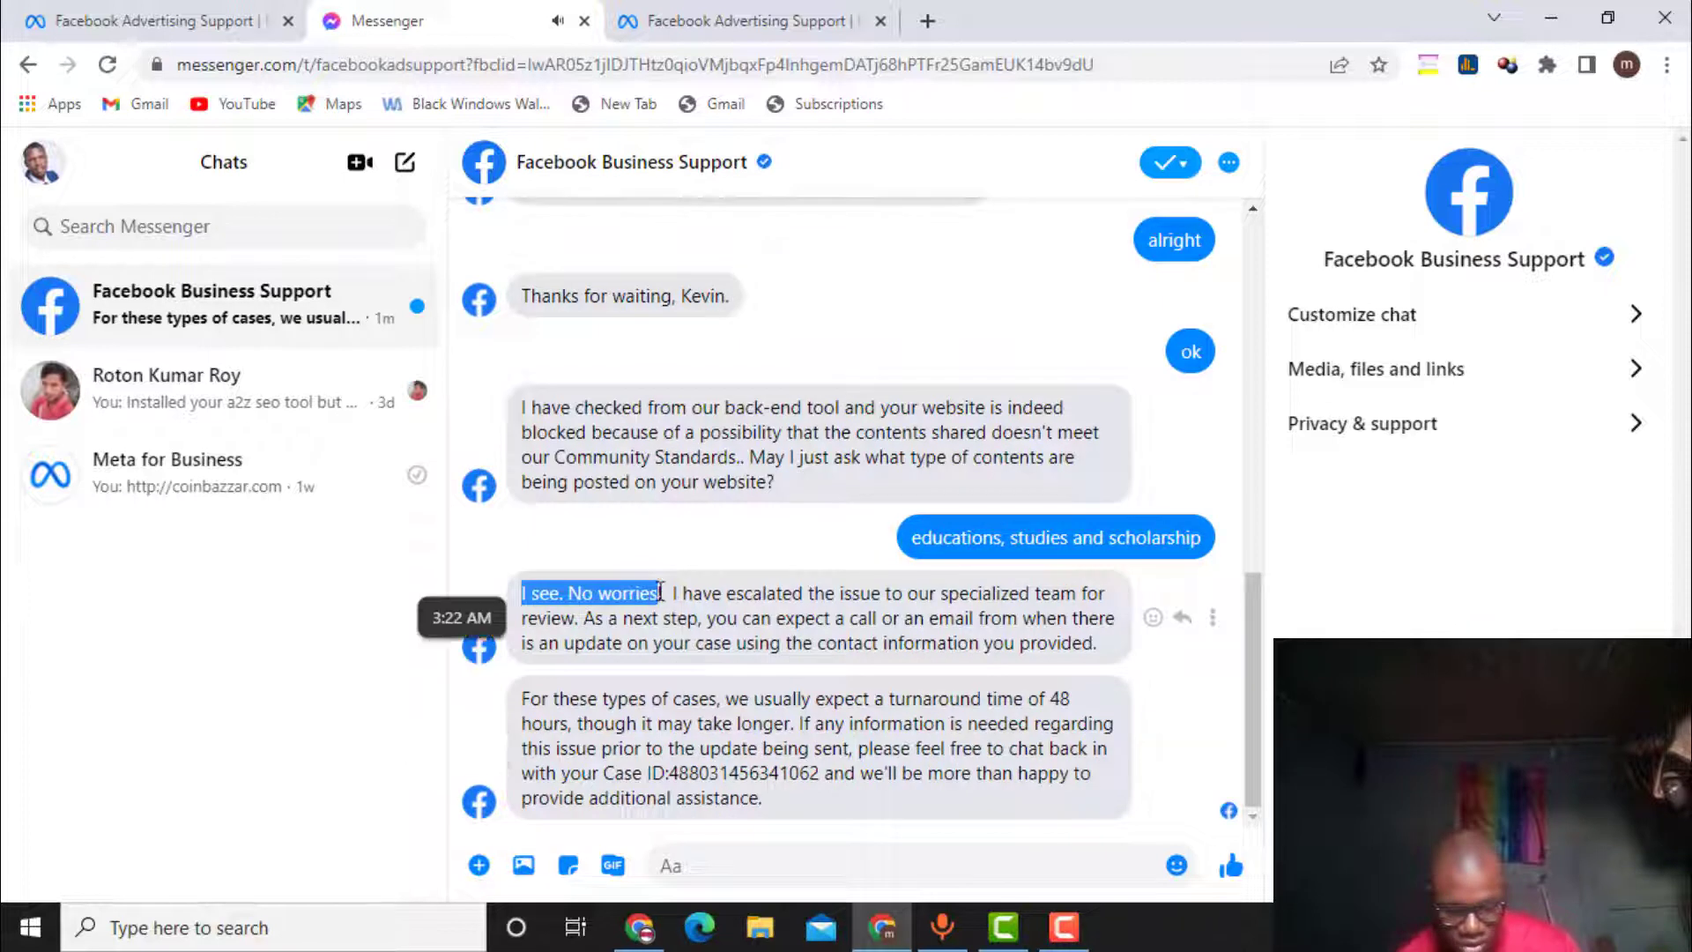
{"action": "left_click", "coordinate": [661, 589]}
{"action": "left_click_drag", "start_coordinate": [669, 588], "coordinate": [892, 614]}
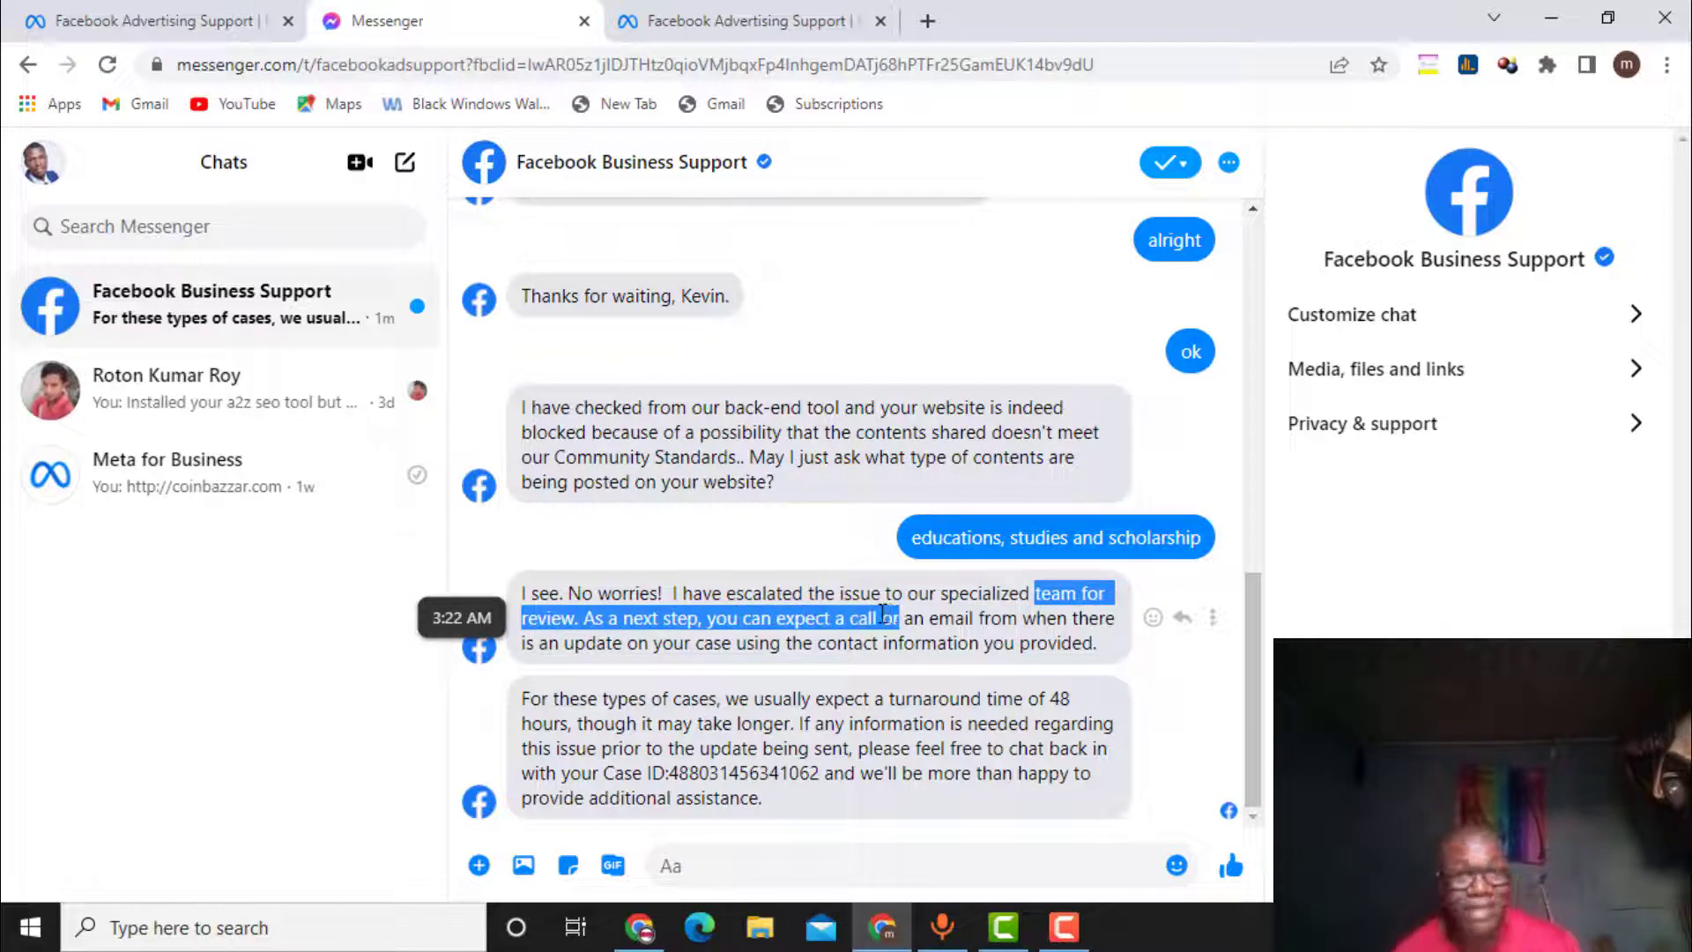
{"action": "left_click_drag", "start_coordinate": [892, 614], "coordinate": [980, 584]}
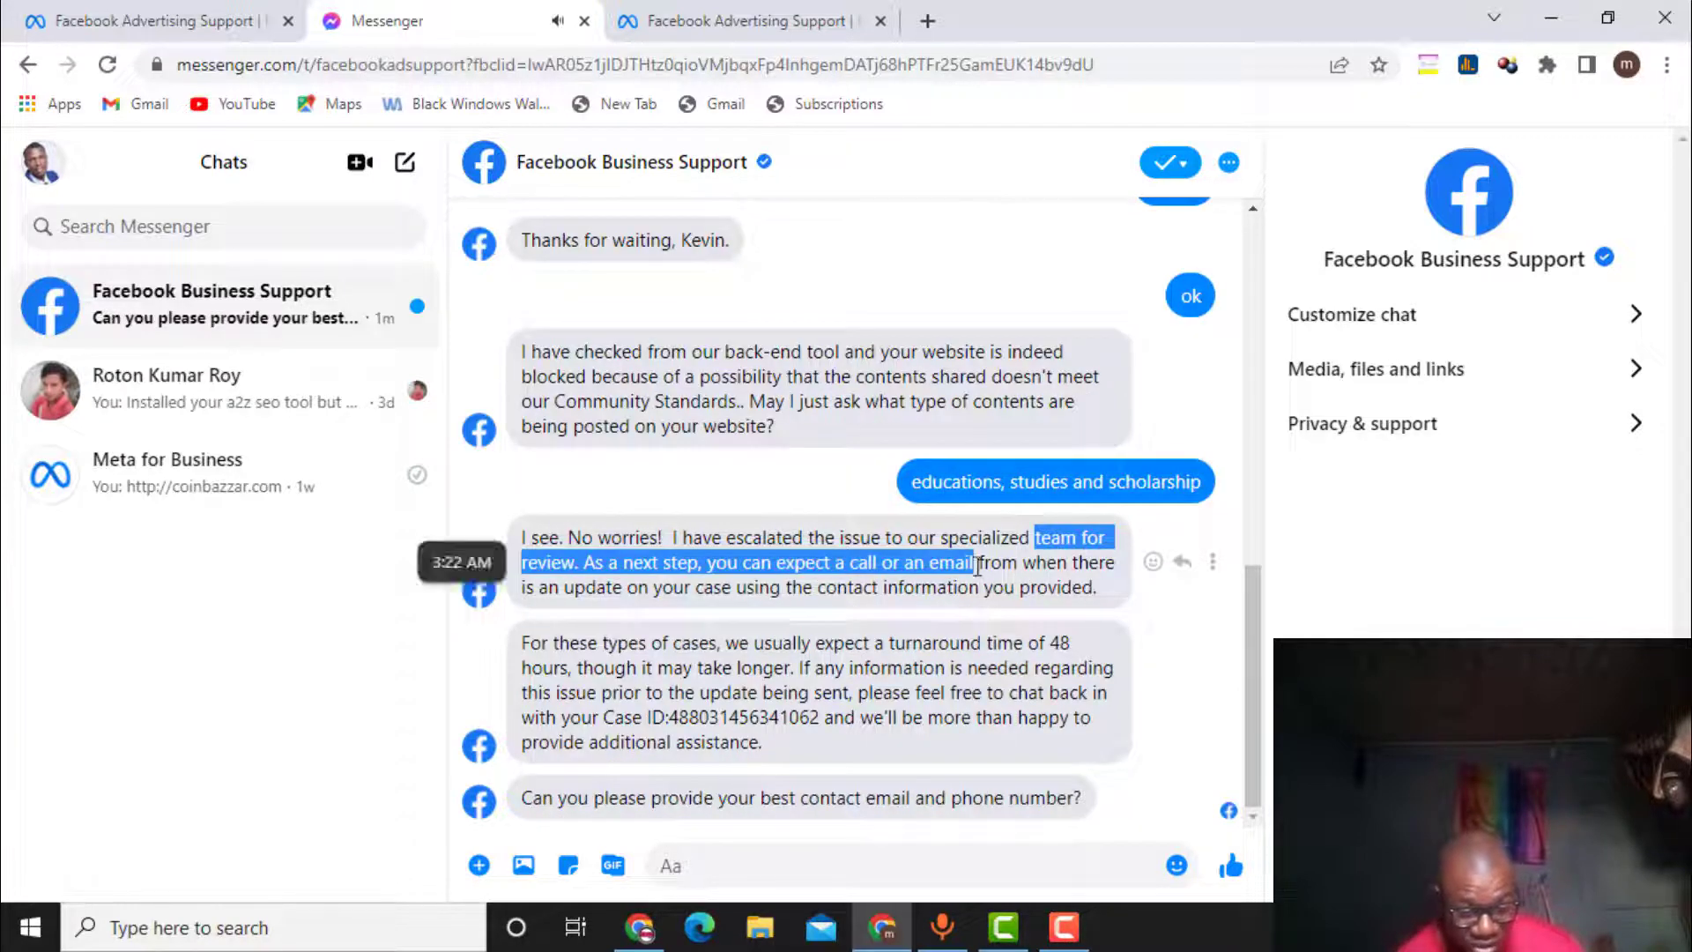
{"action": "left_click", "coordinate": [1016, 569]}
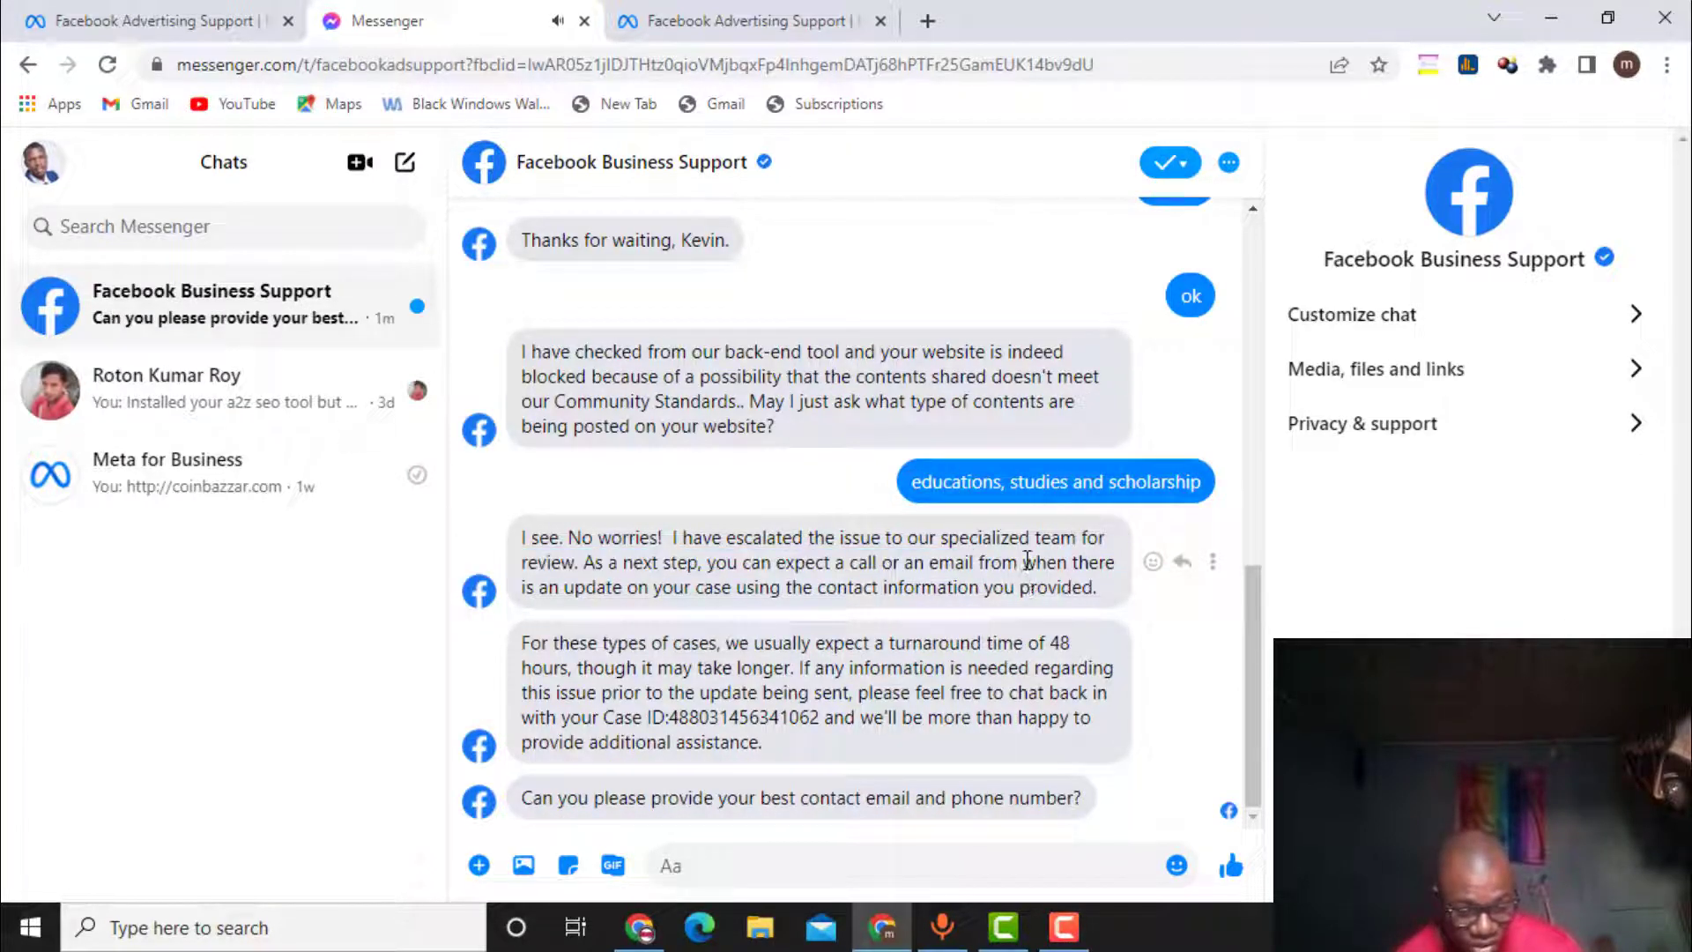
{"action": "left_click_drag", "start_coordinate": [1023, 564], "coordinate": [761, 590]}
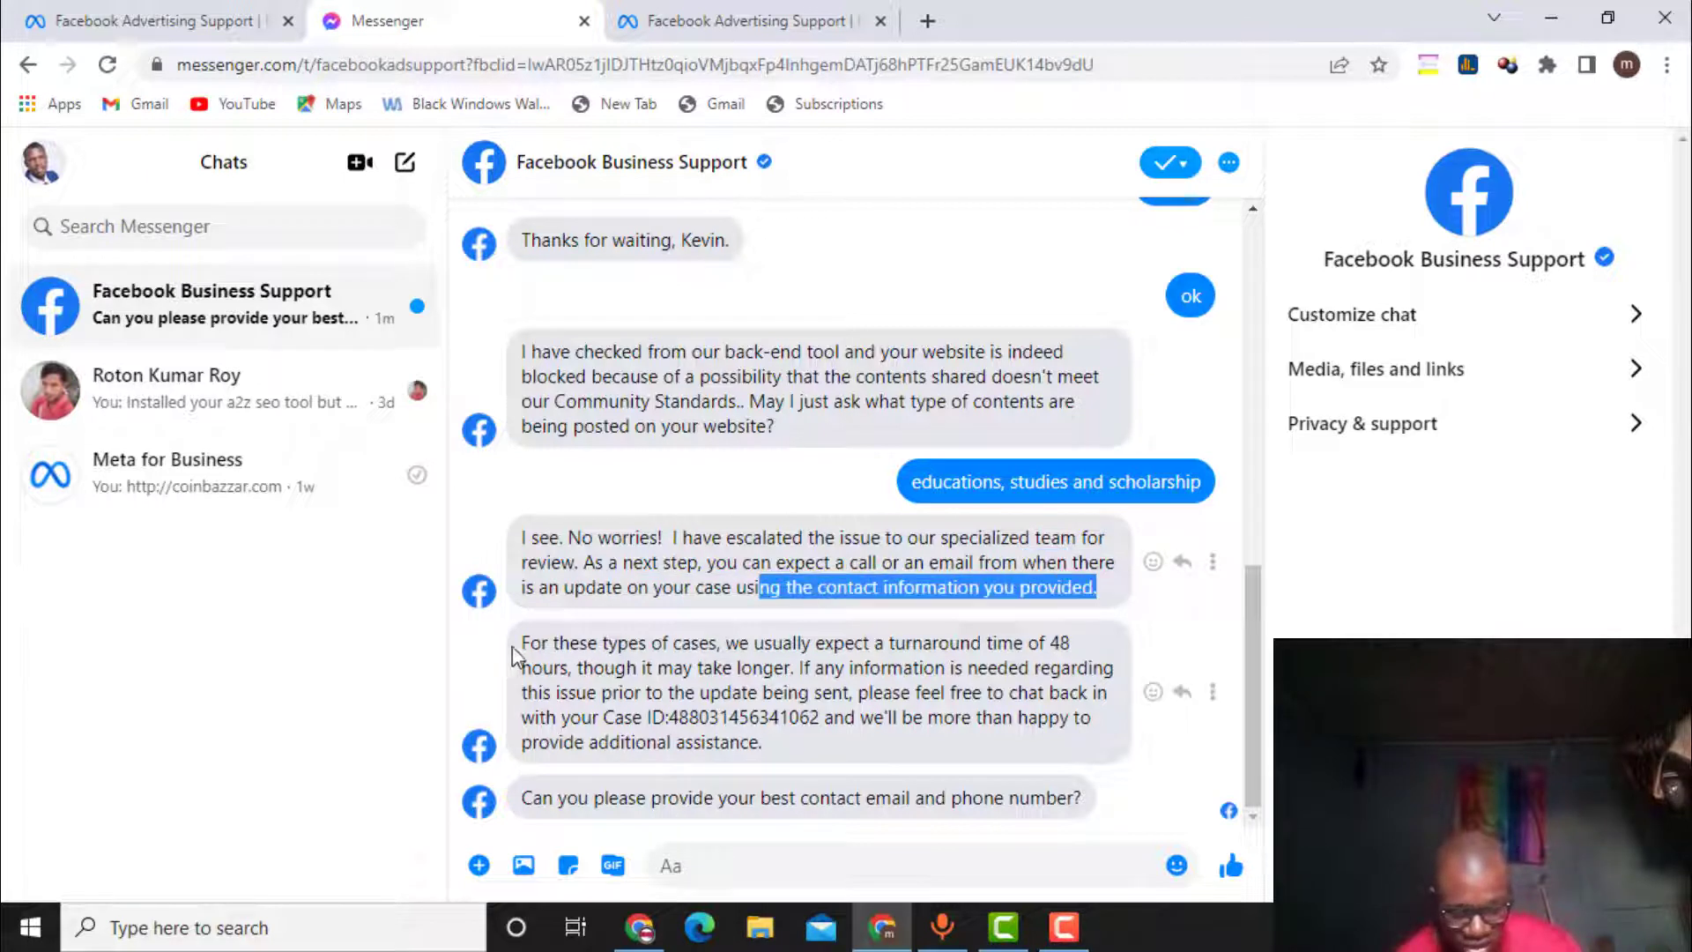
Read the 48-hour turnaround note and its request for more information
{"action": "left_click_drag", "start_coordinate": [520, 648], "coordinate": [946, 666]}
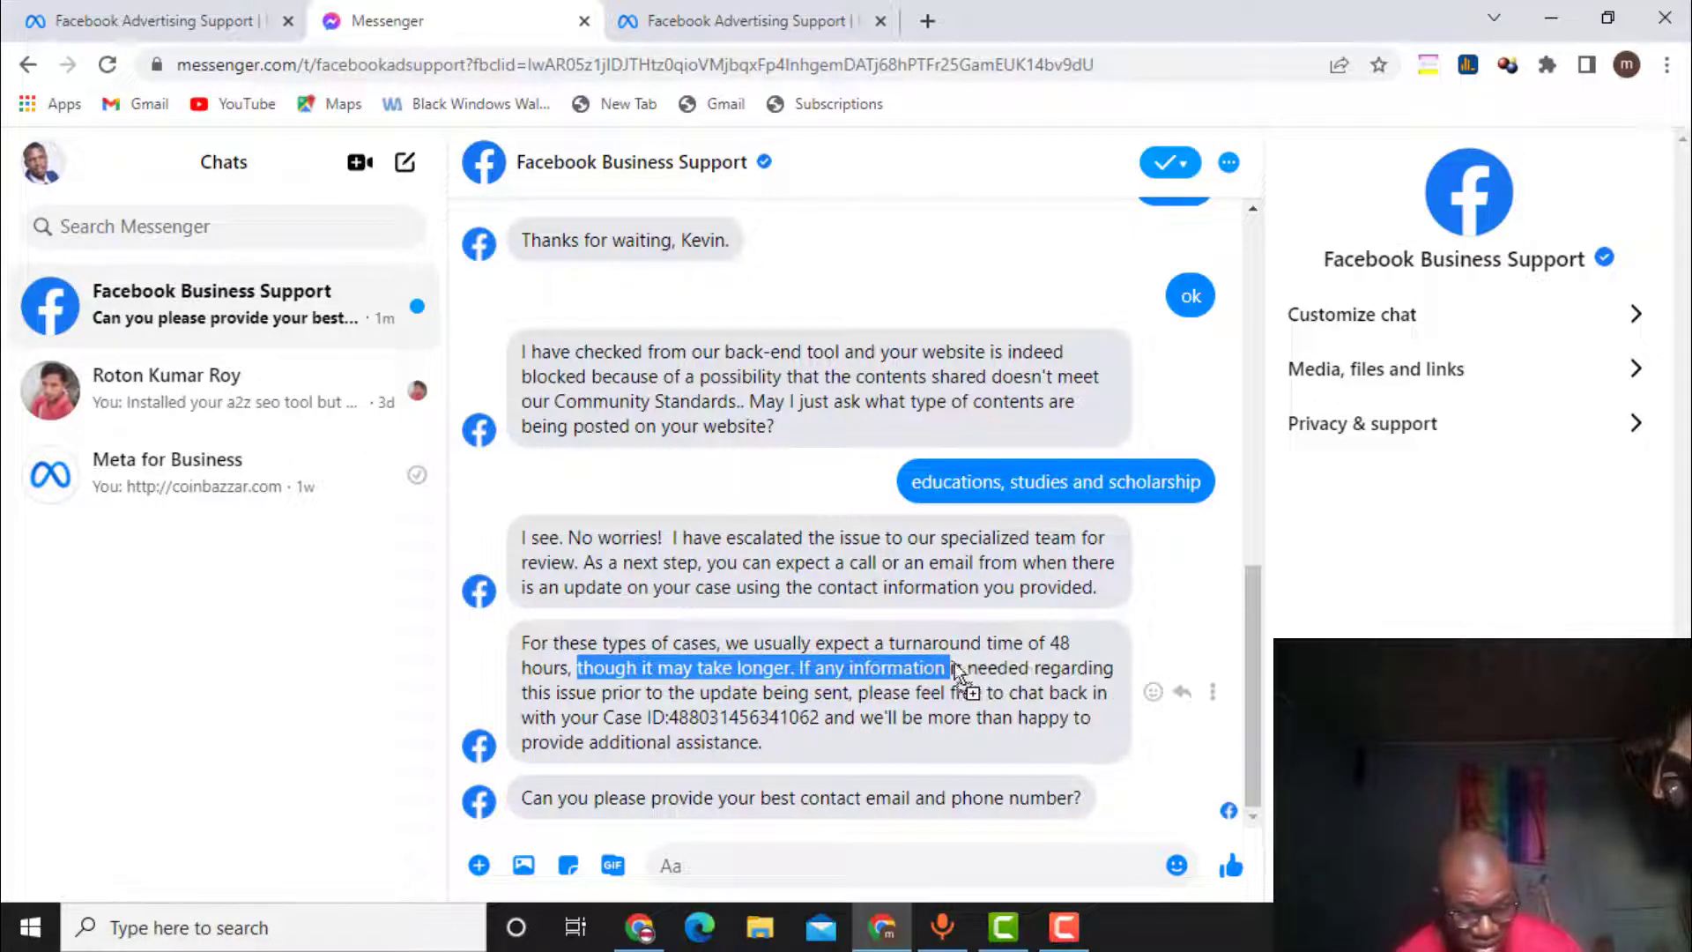
{"action": "left_click_drag", "start_coordinate": [953, 670], "coordinate": [1114, 670]}
{"action": "left_click_drag", "start_coordinate": [600, 716], "coordinate": [998, 724]}
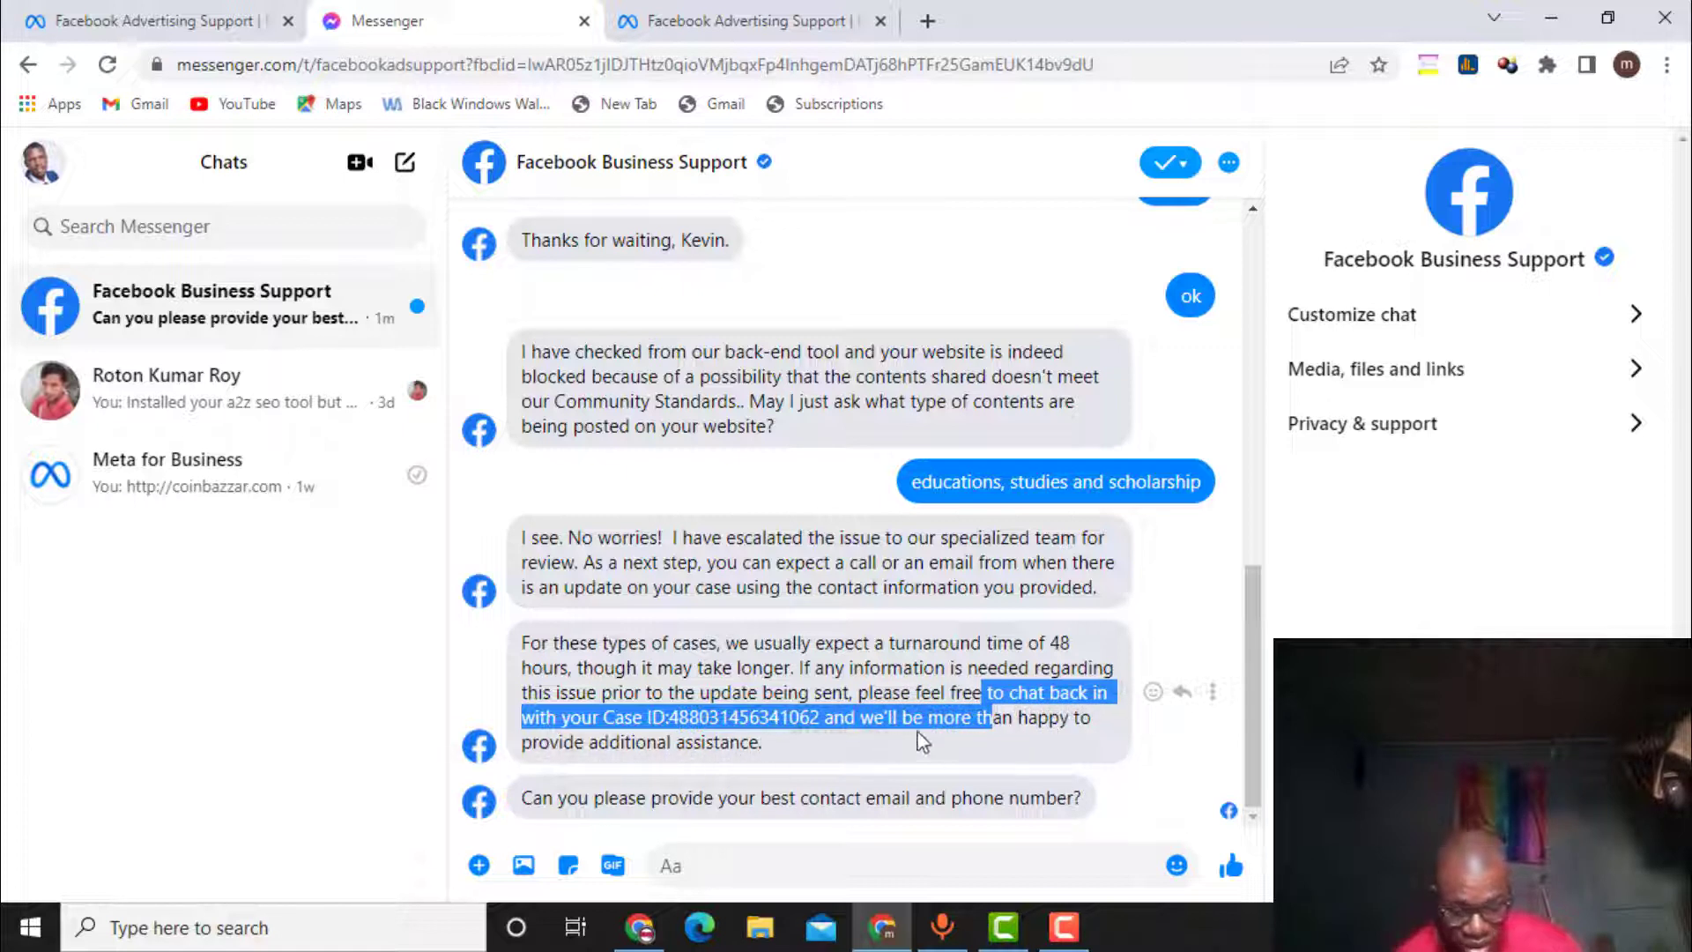
{"action": "left_click_drag", "start_coordinate": [994, 712], "coordinate": [833, 819]}
{"action": "left_click", "coordinate": [523, 804]}
Clear the highlights, focus the reply box for the contact details, and read support's follow-up question
{"action": "left_click", "coordinate": [1086, 802]}
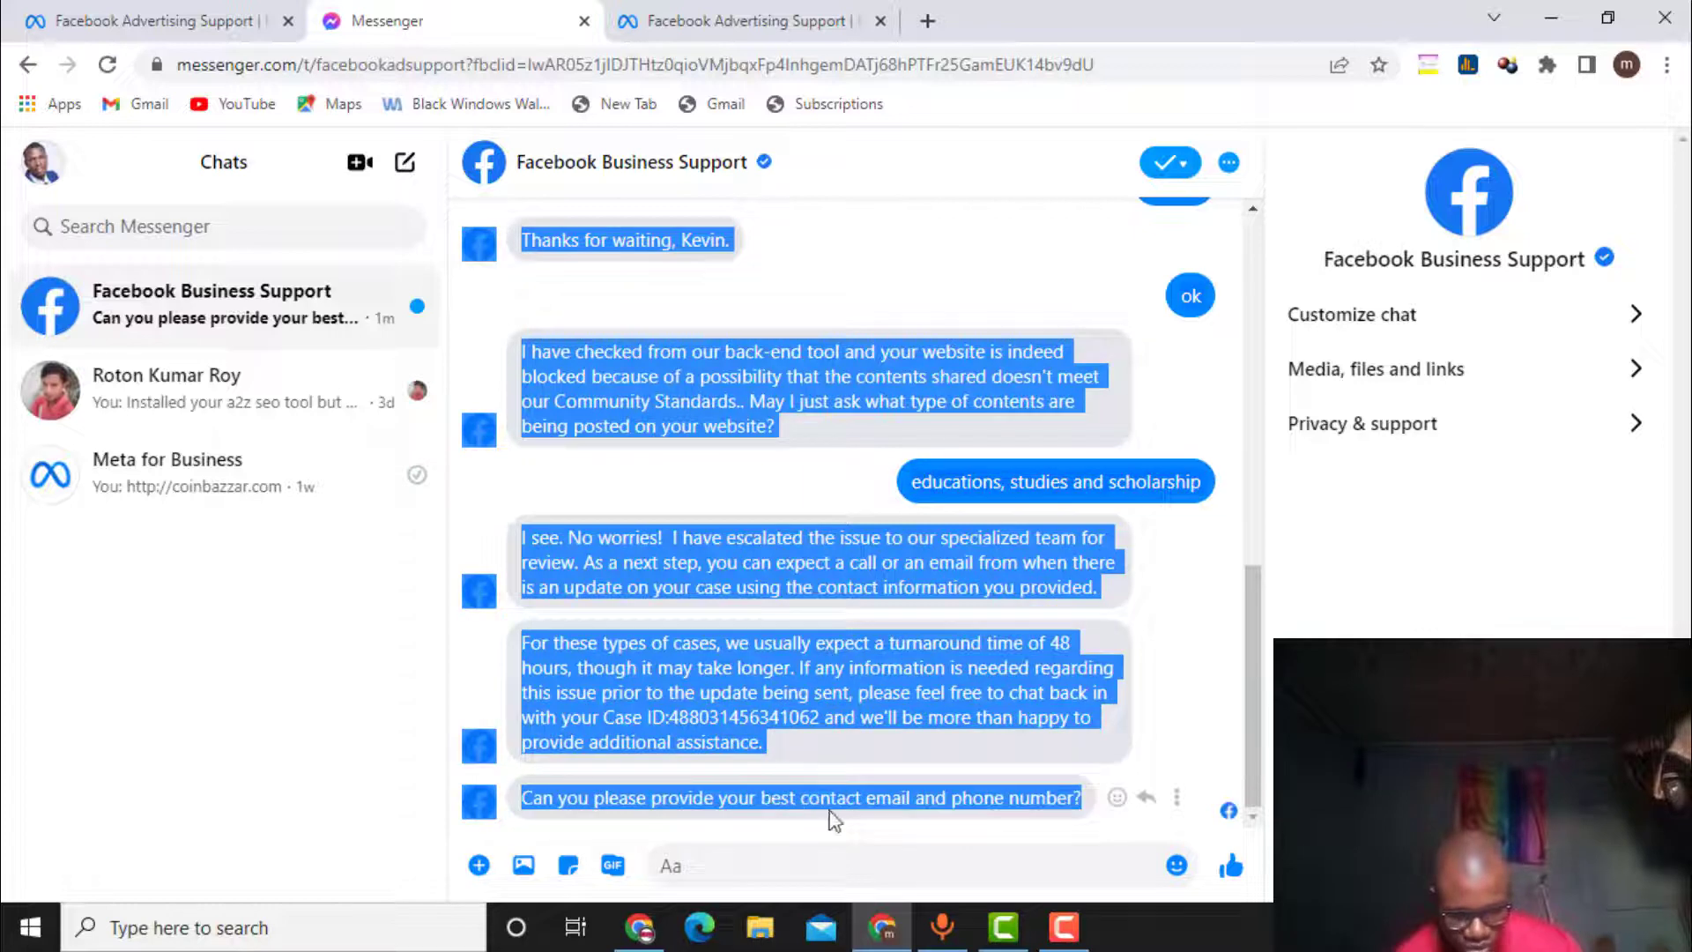
{"action": "left_click", "coordinate": [833, 820]}
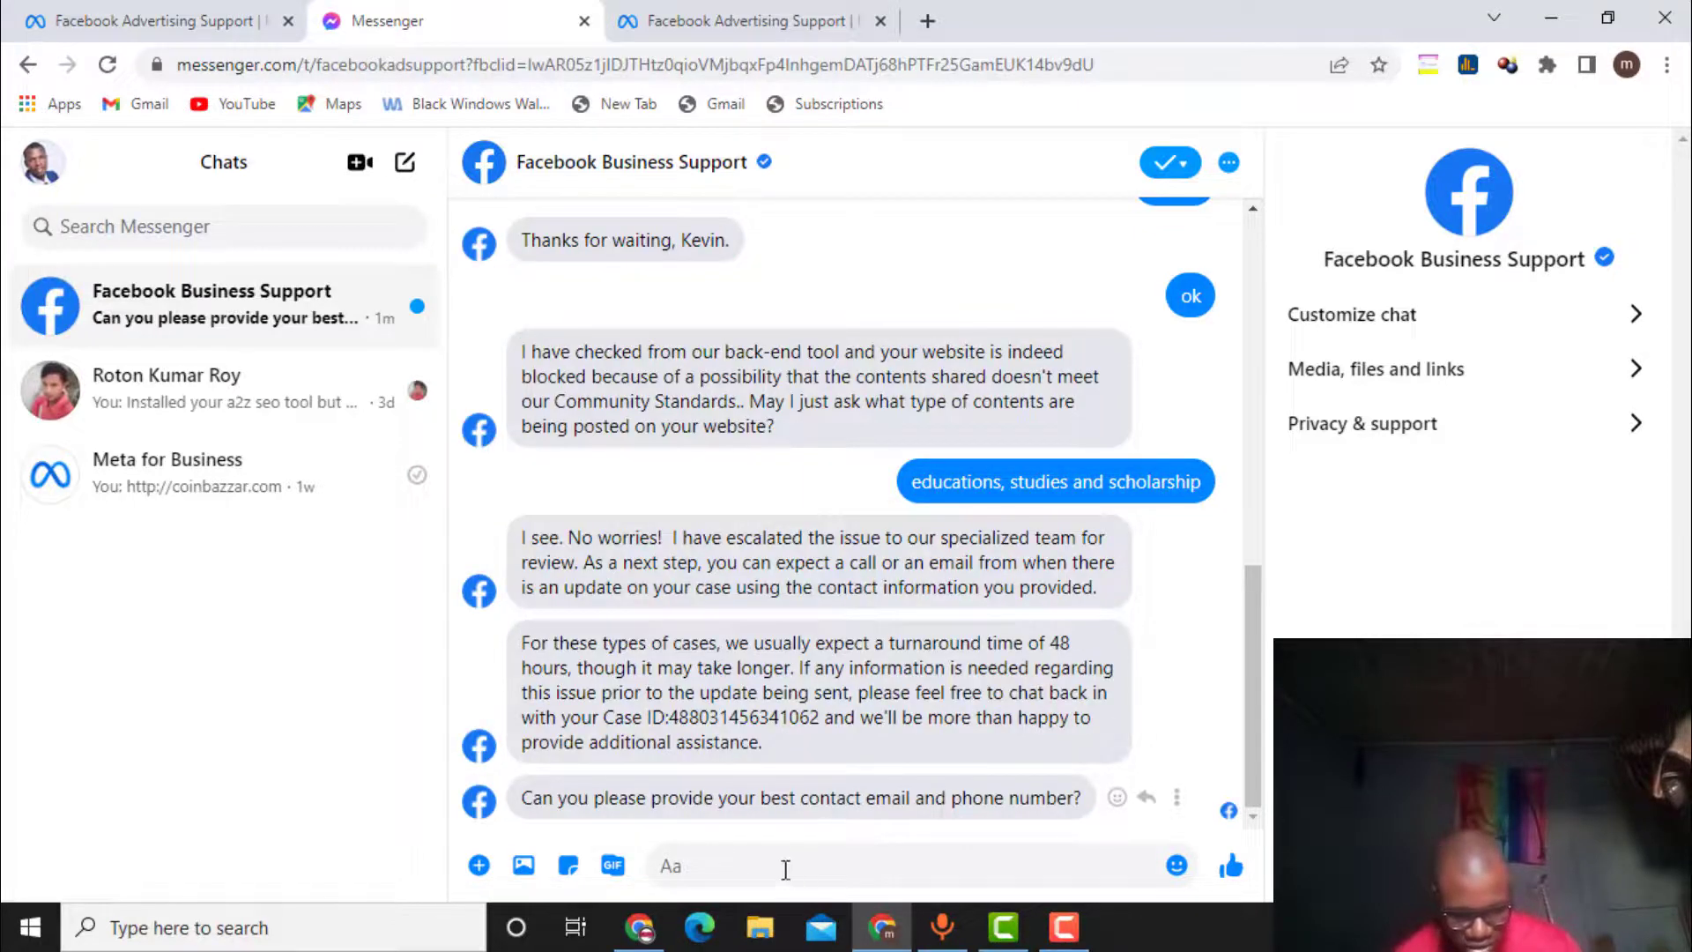
{"action": "left_click", "coordinate": [785, 870]}
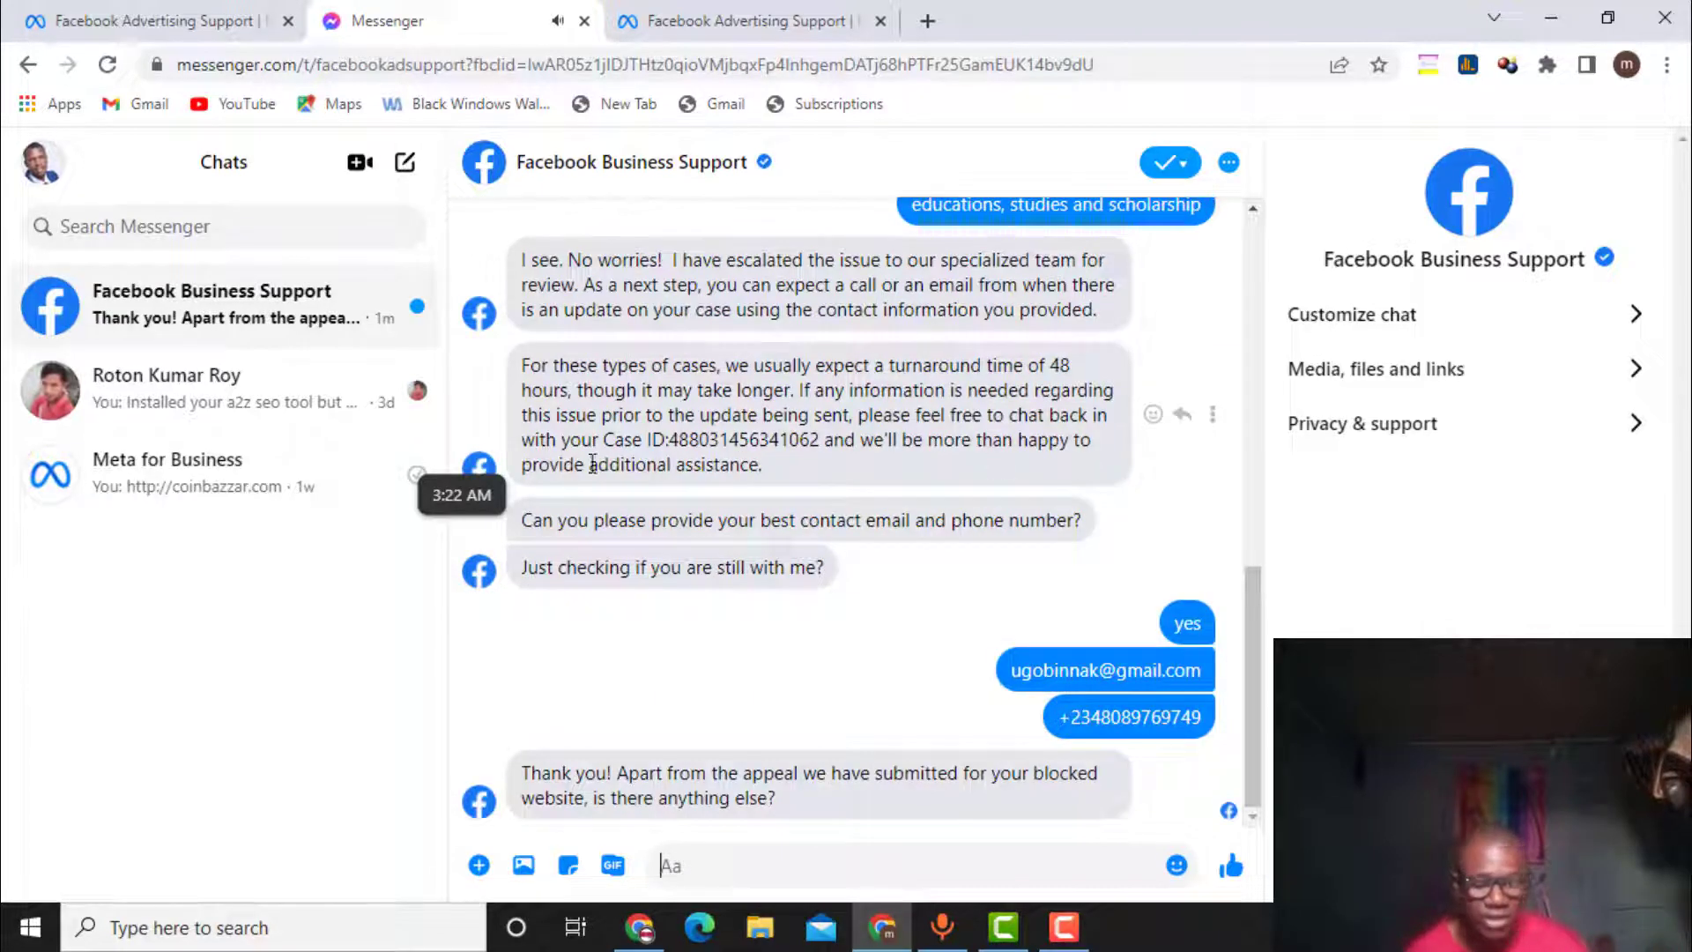
{"action": "left_click_drag", "start_coordinate": [508, 774], "coordinate": [1036, 780]}
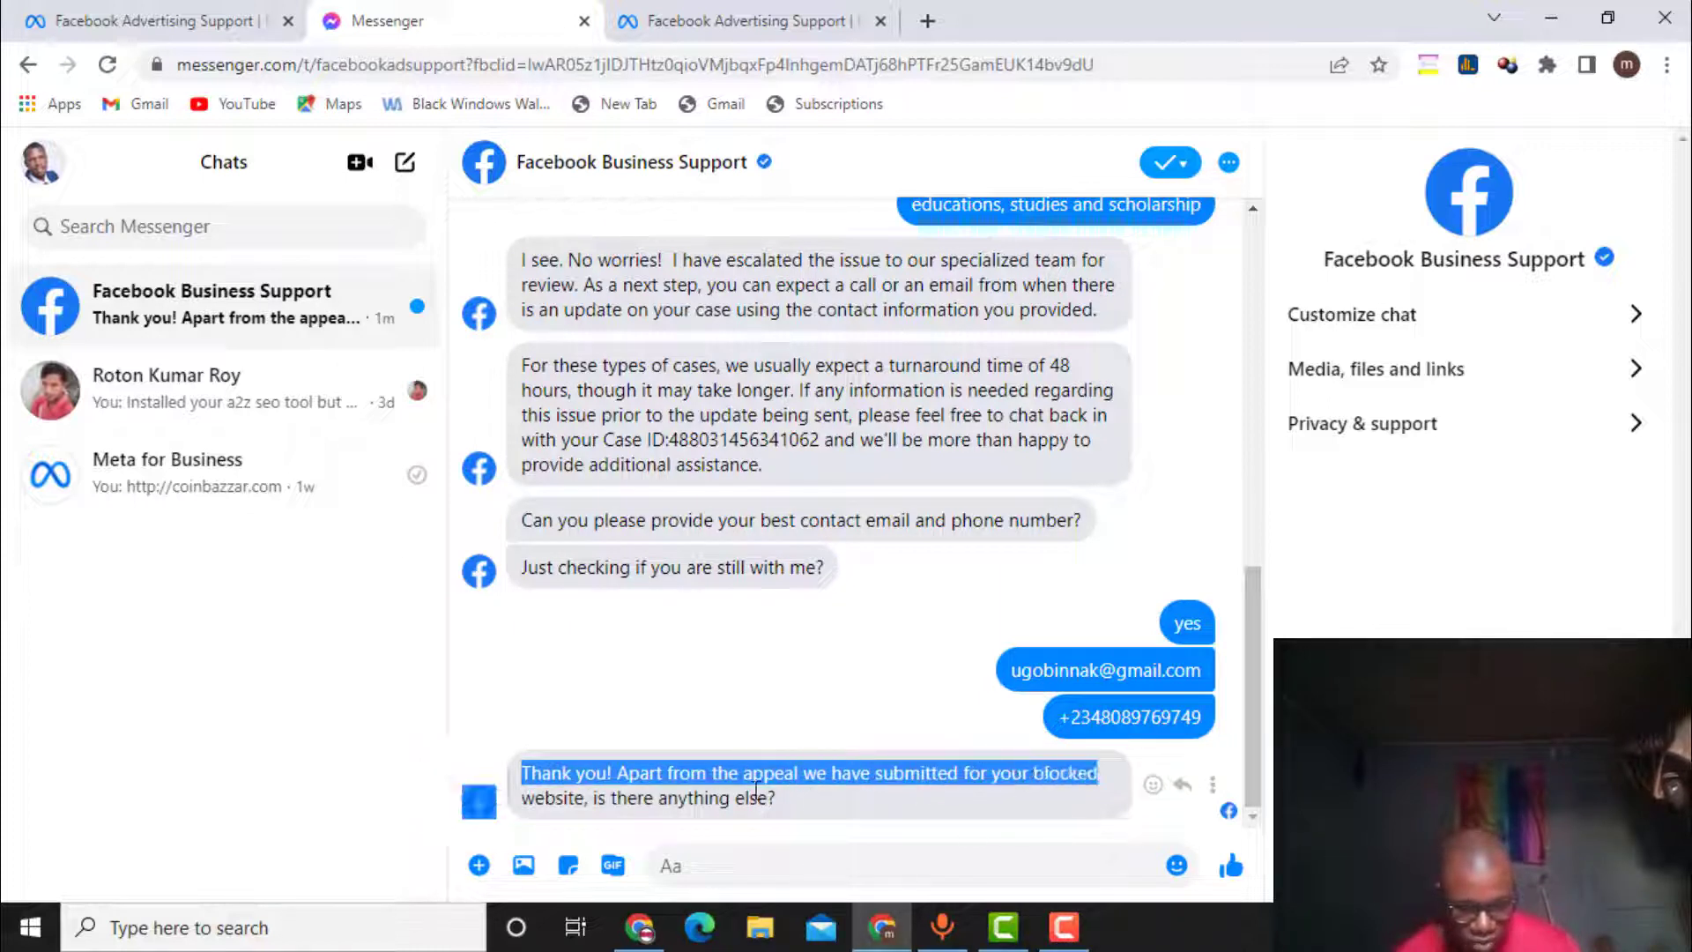
Reply 'nothing else, thank you' to support and read the chat-ended notice
{"action": "left_click_drag", "start_coordinate": [589, 798], "coordinate": [817, 800]}
{"action": "left_click", "coordinate": [819, 803]}
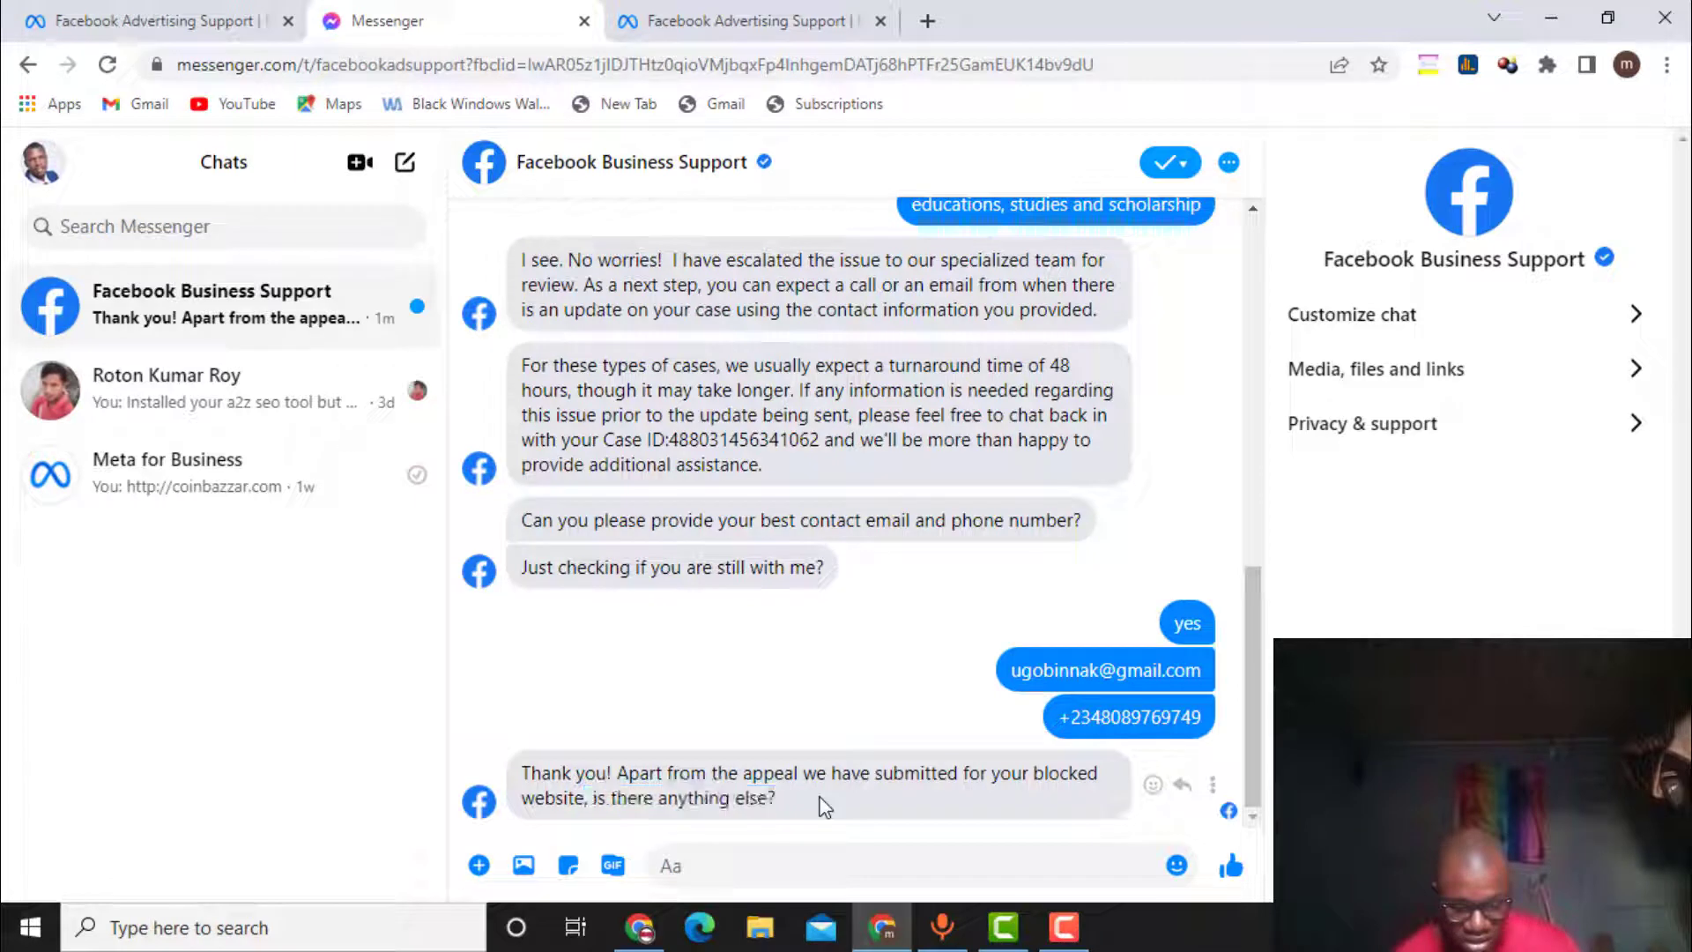
{"action": "left_click", "coordinate": [809, 869]}
{"action": "type", "text": "no"}
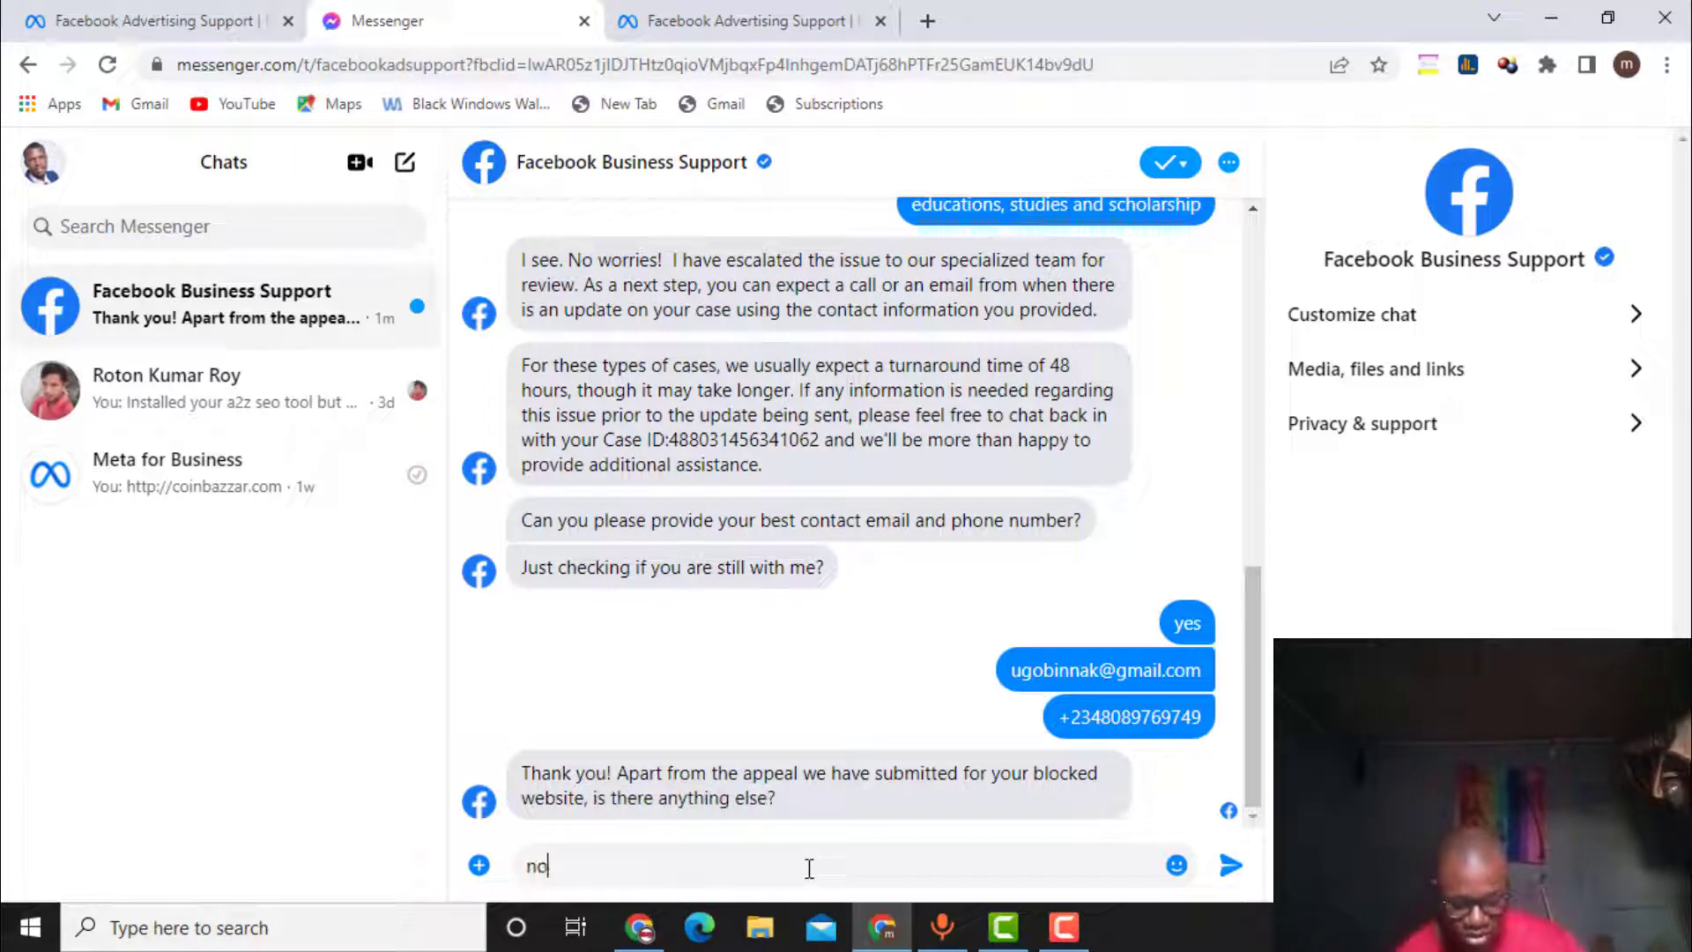
{"action": "type", "text": "thin"}
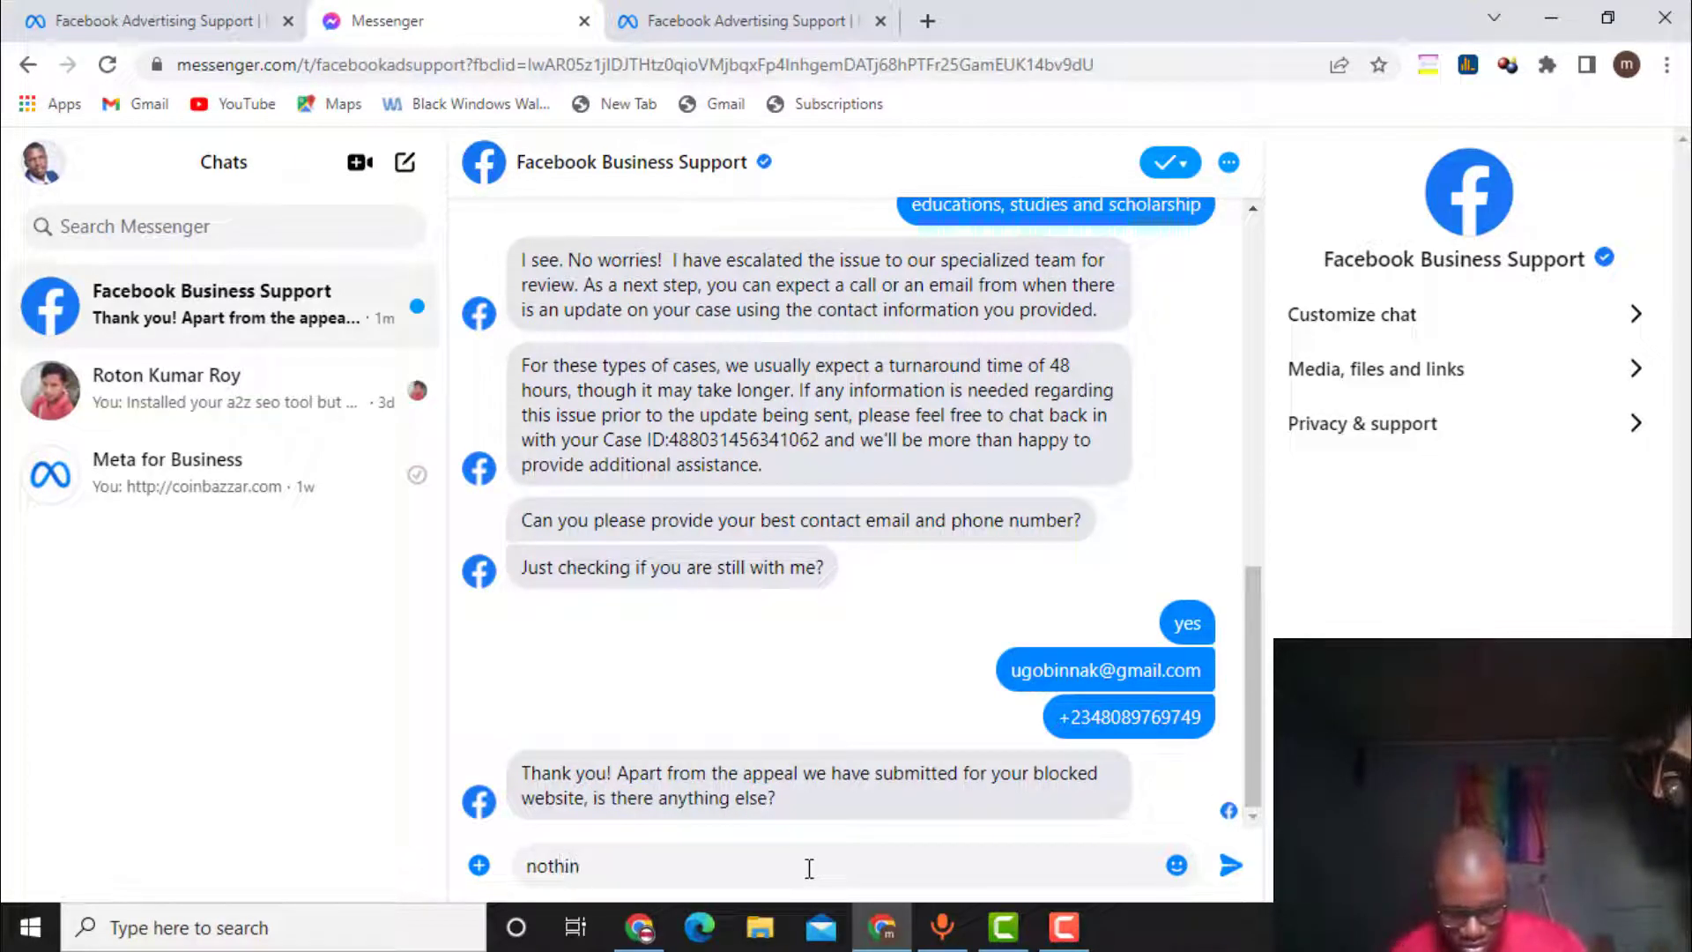
{"action": "type", "text": "g else,"}
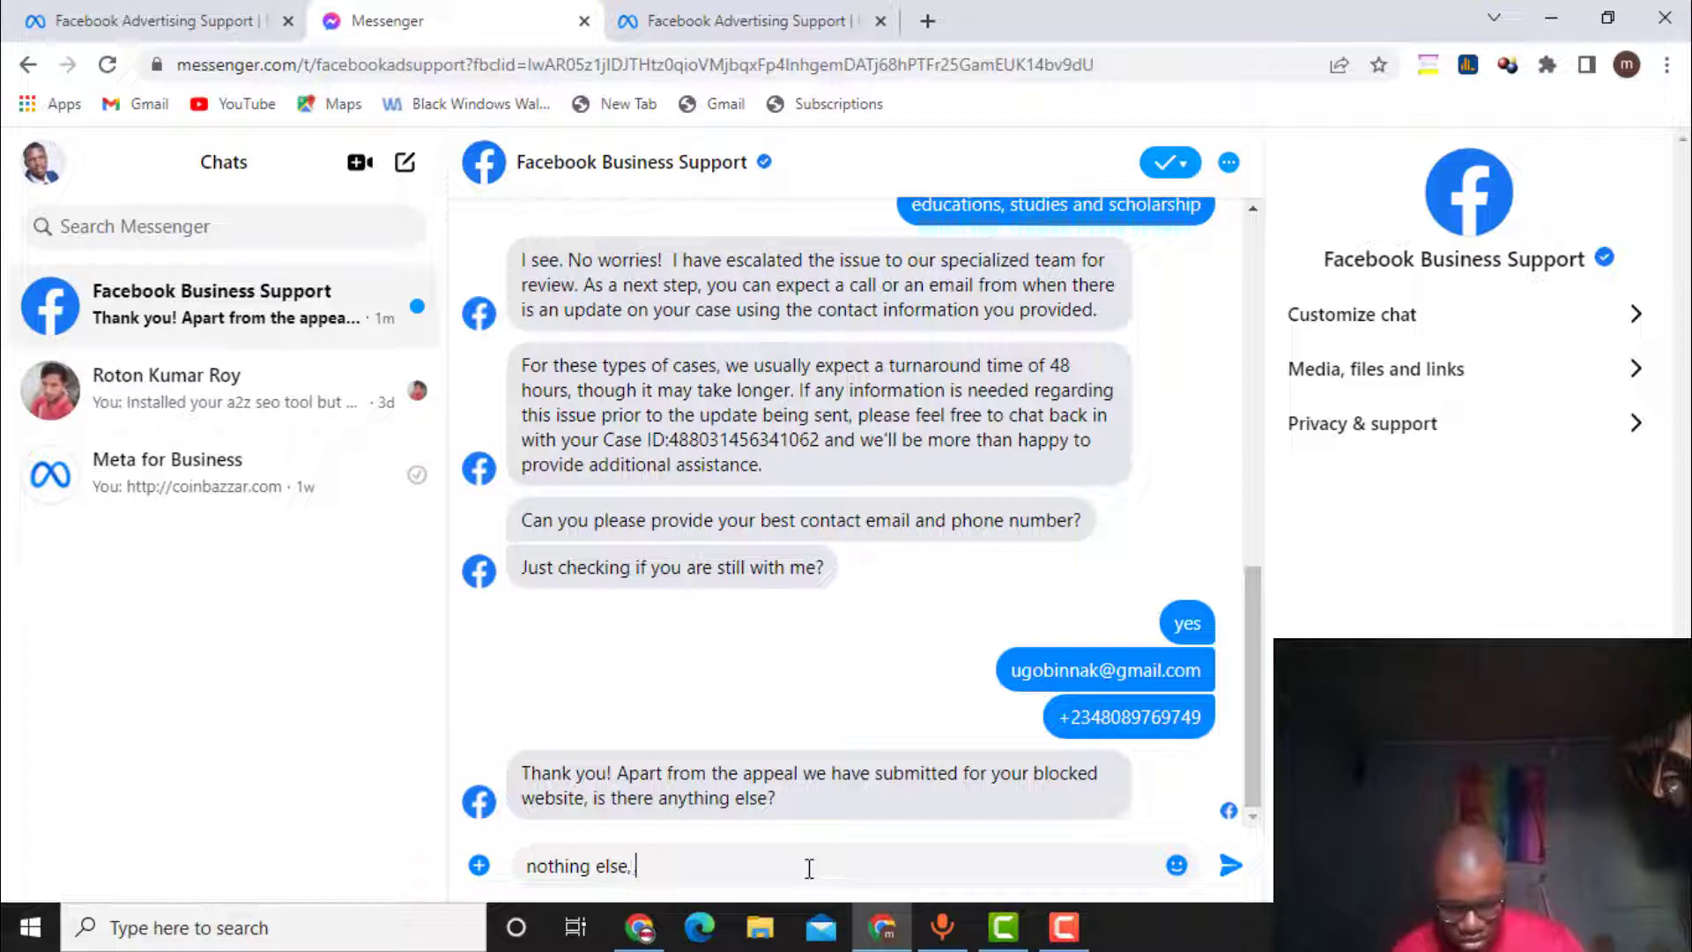
{"action": "type", "text": " thank"}
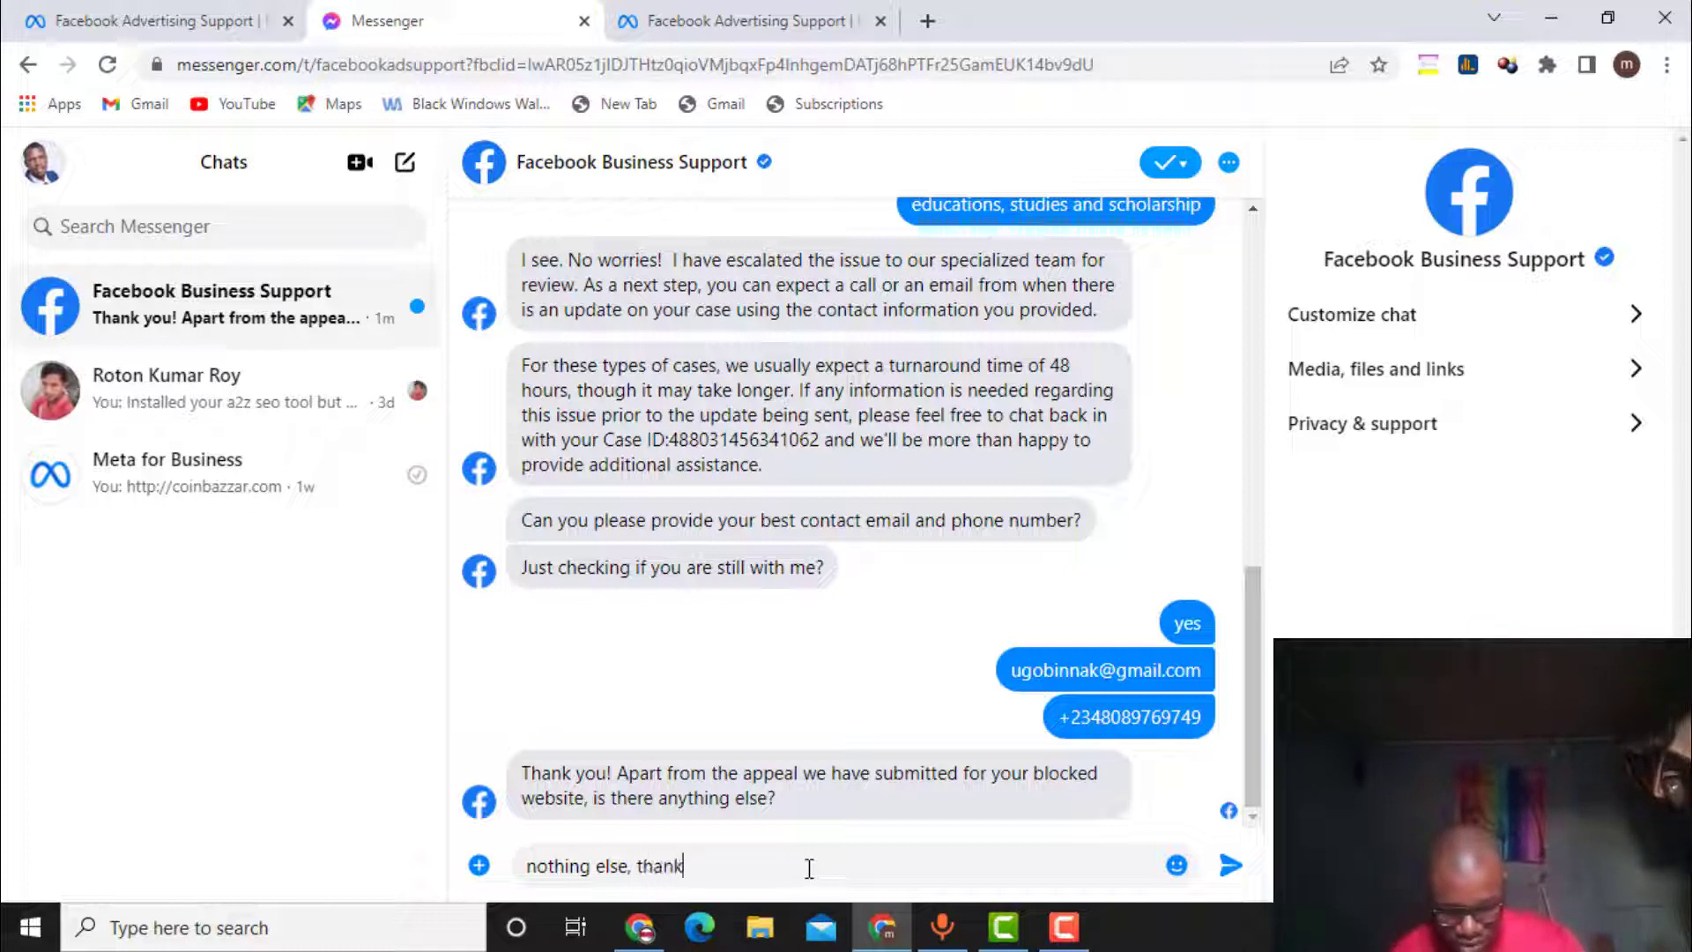
{"action": "type", "text": " you"}
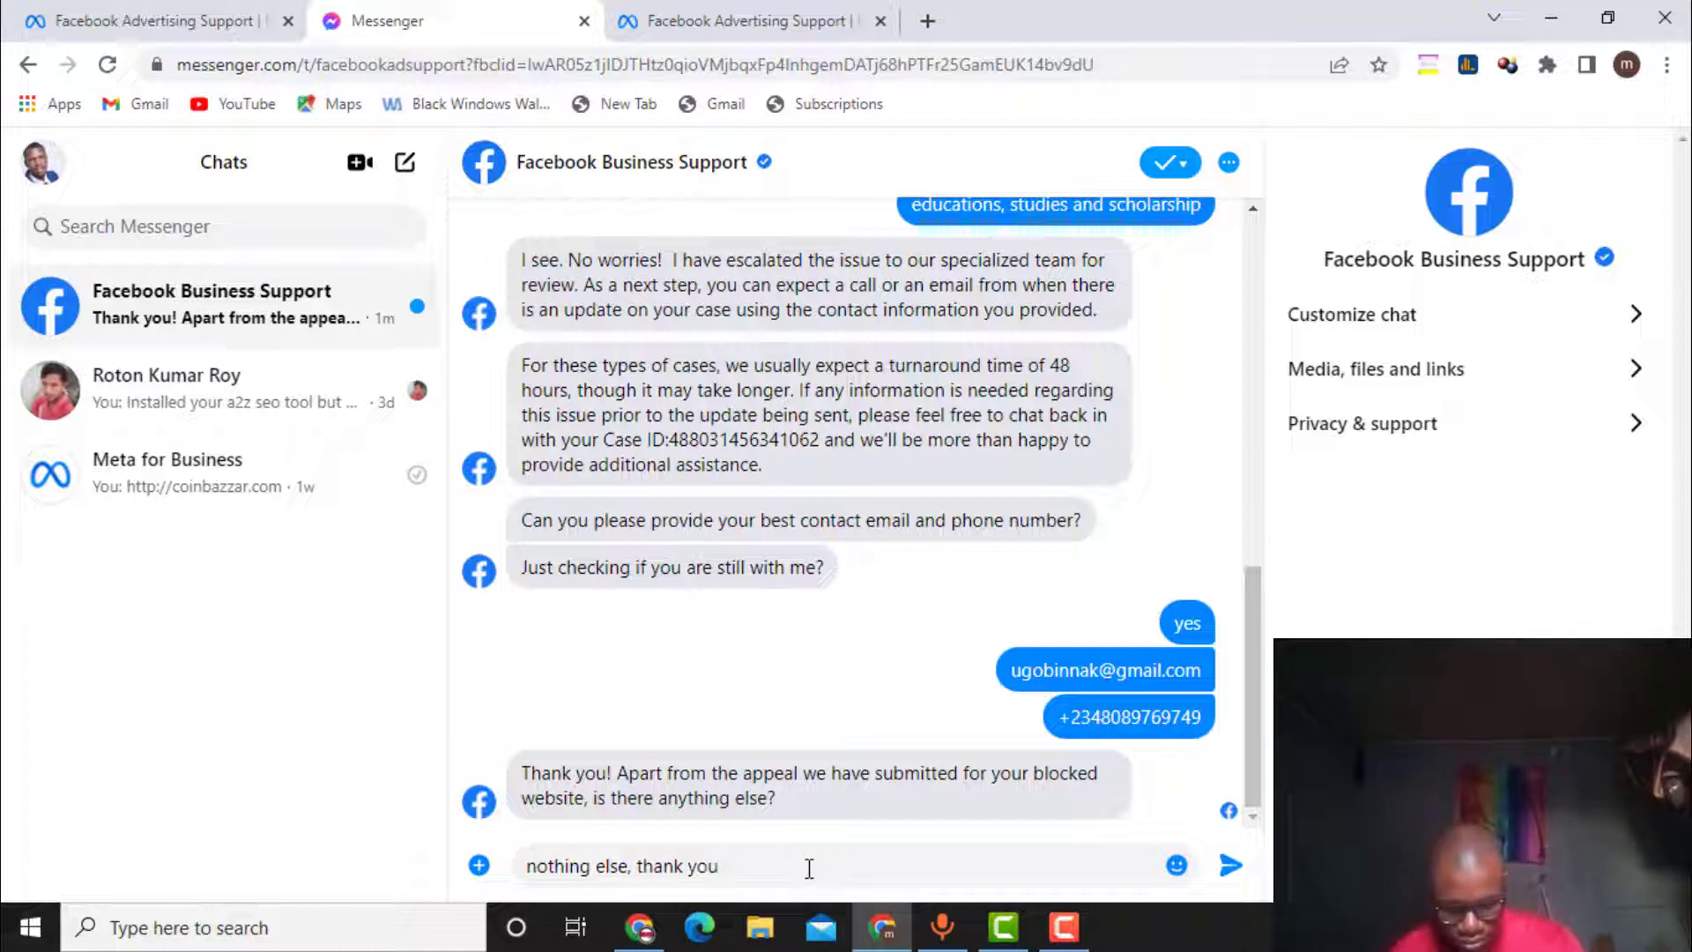
{"action": "key", "text": "Return"}
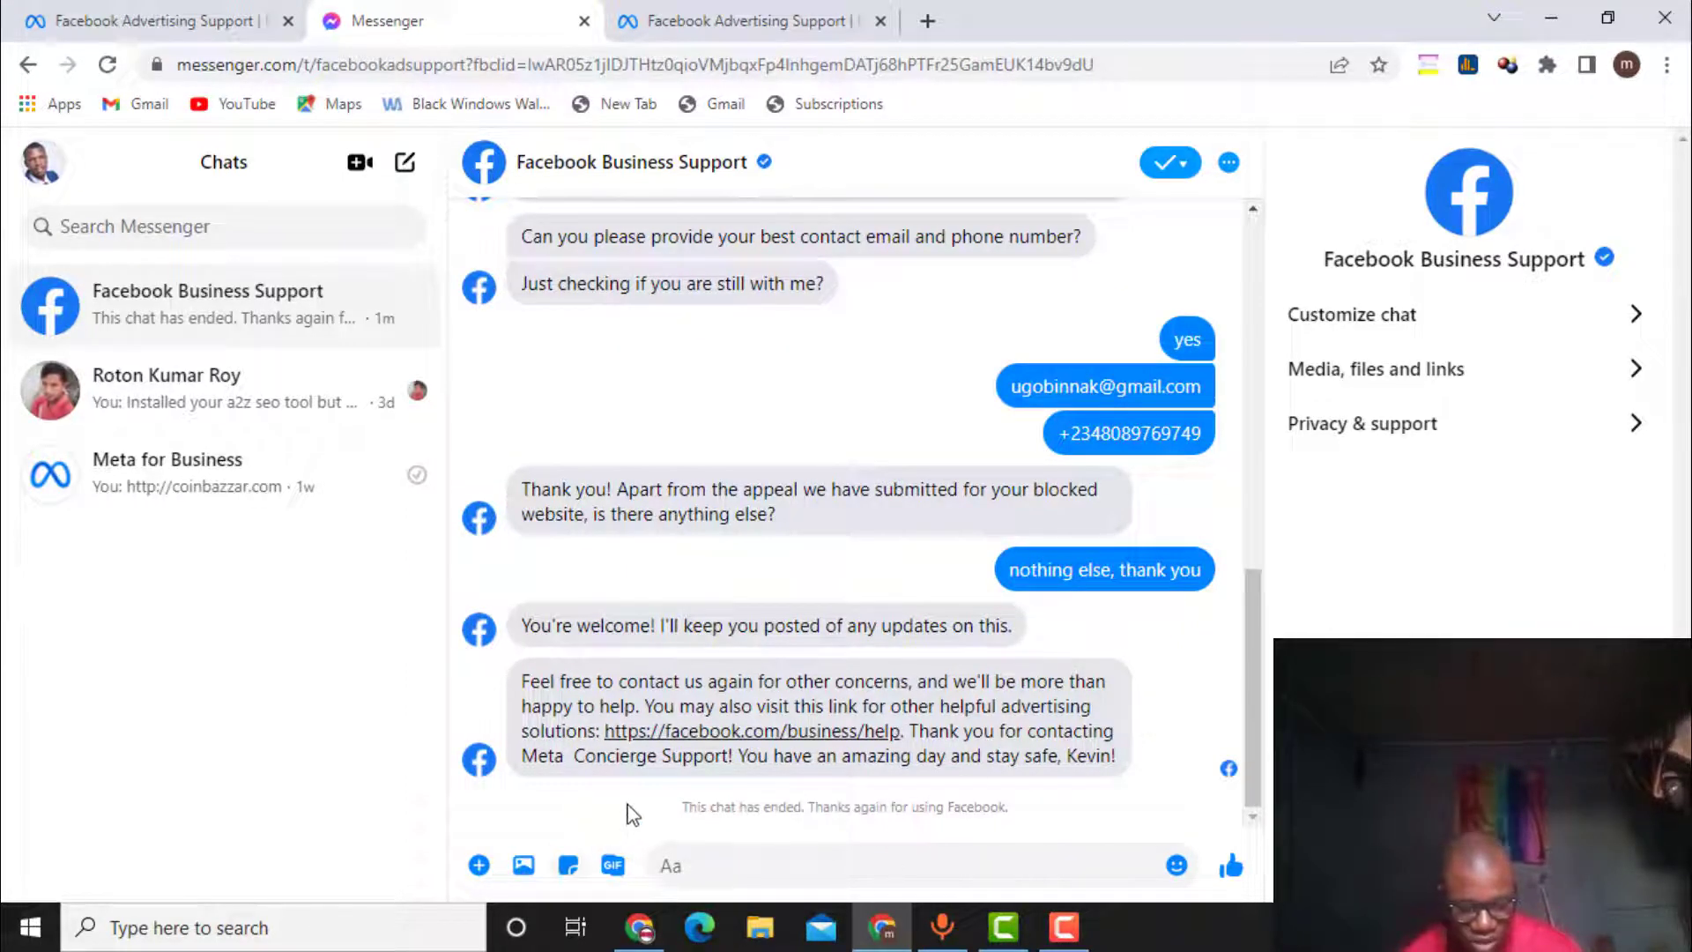
{"action": "left_click_drag", "start_coordinate": [683, 804], "coordinate": [931, 804]}
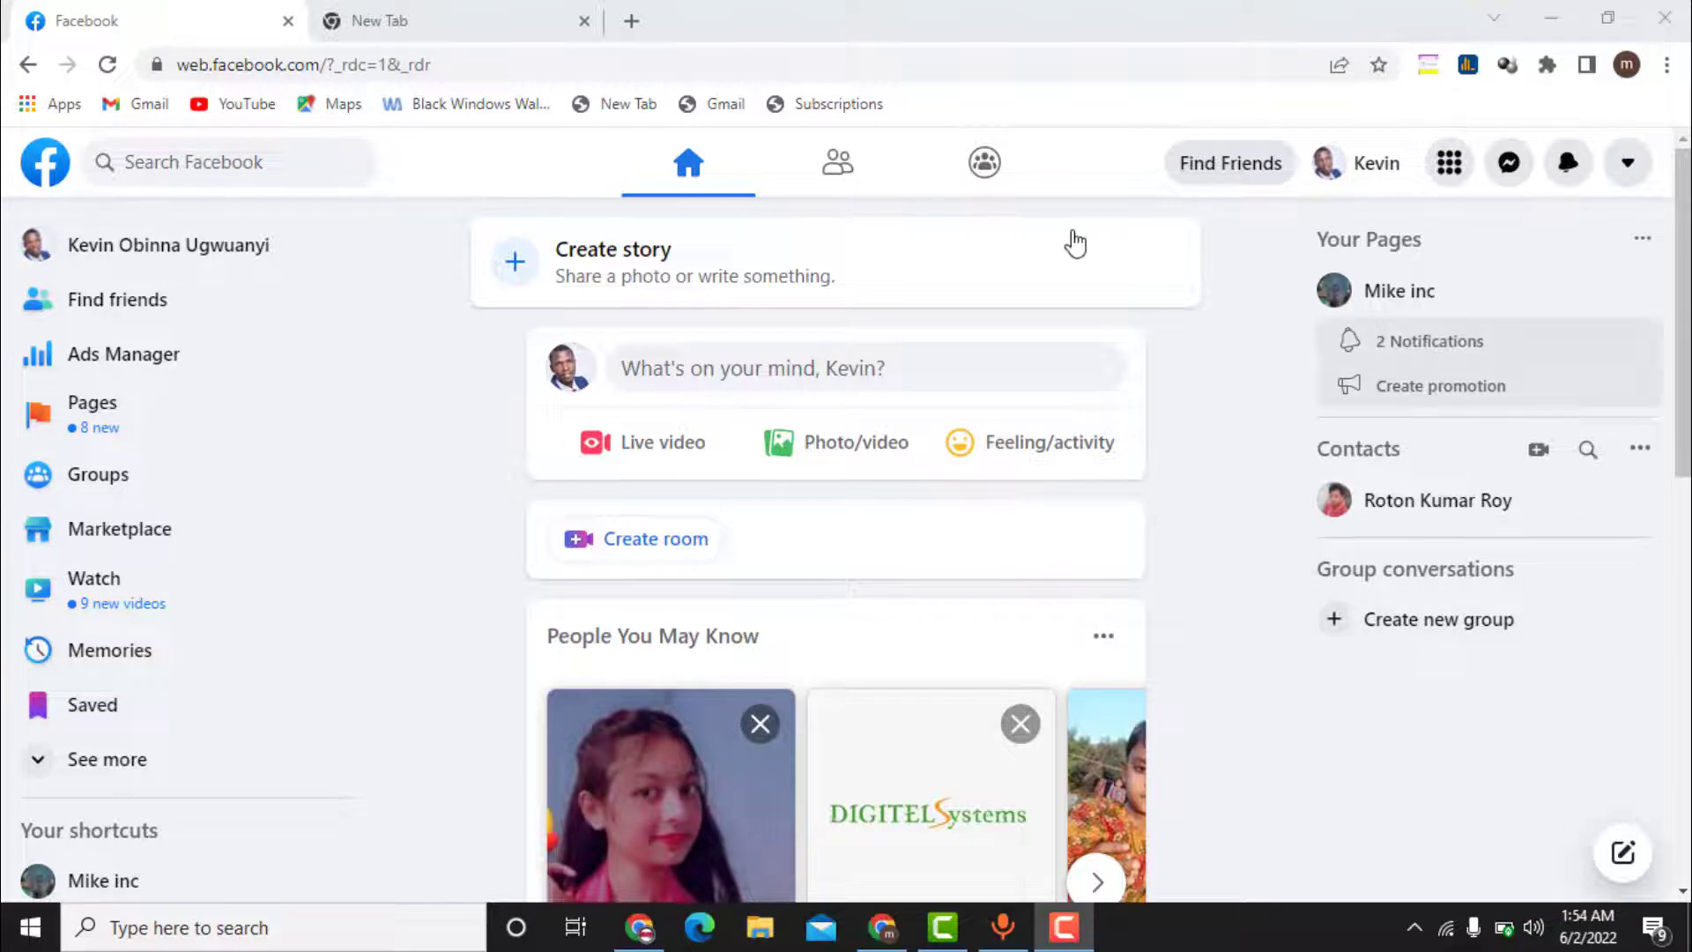
{"action": "left_click", "coordinate": [934, 393]}
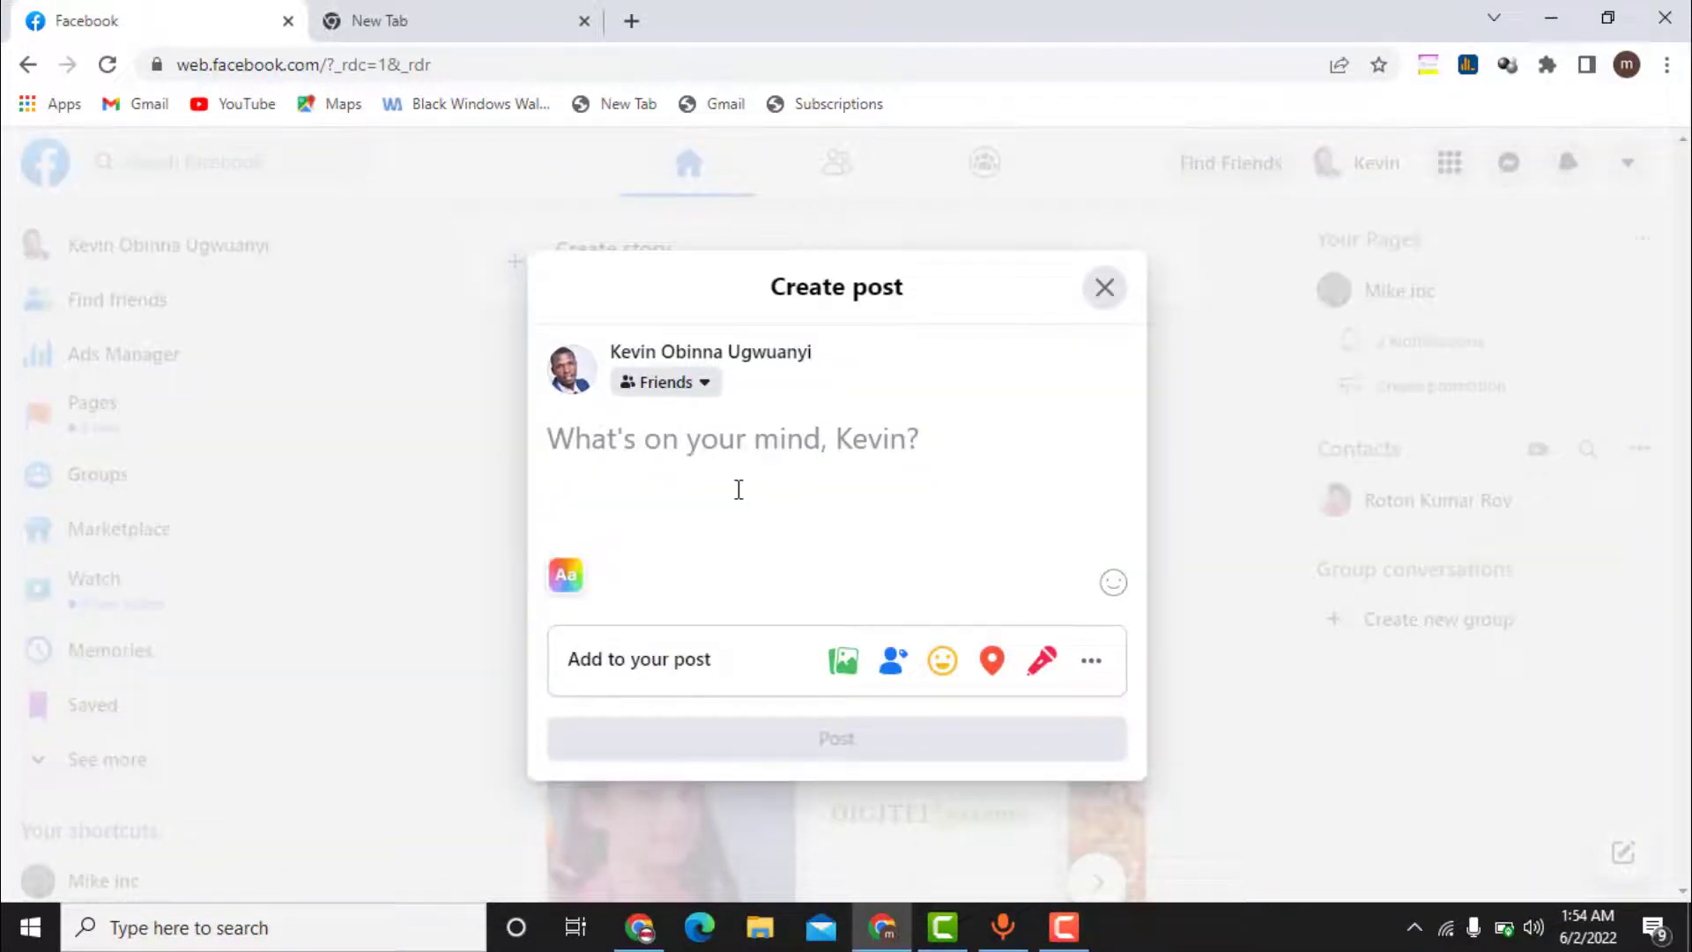
{"action": "type", "text": "https://hotcampusnews.com/"}
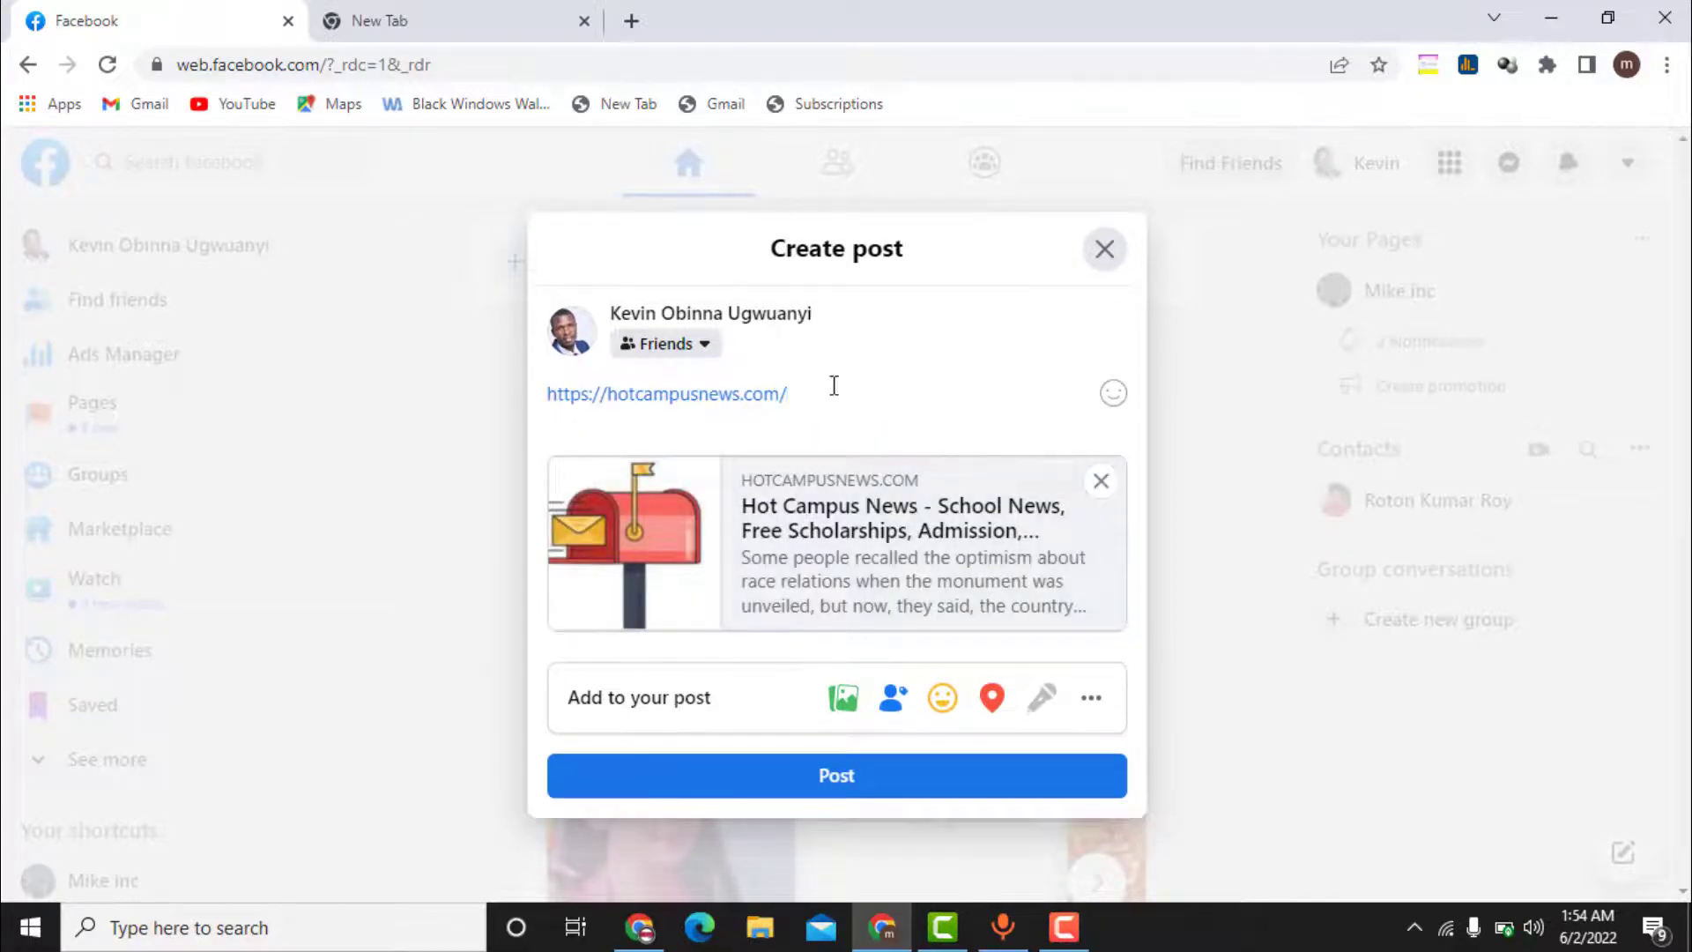
{"action": "key", "text": "BackSpace"}
{"action": "left_click", "coordinate": [863, 778]}
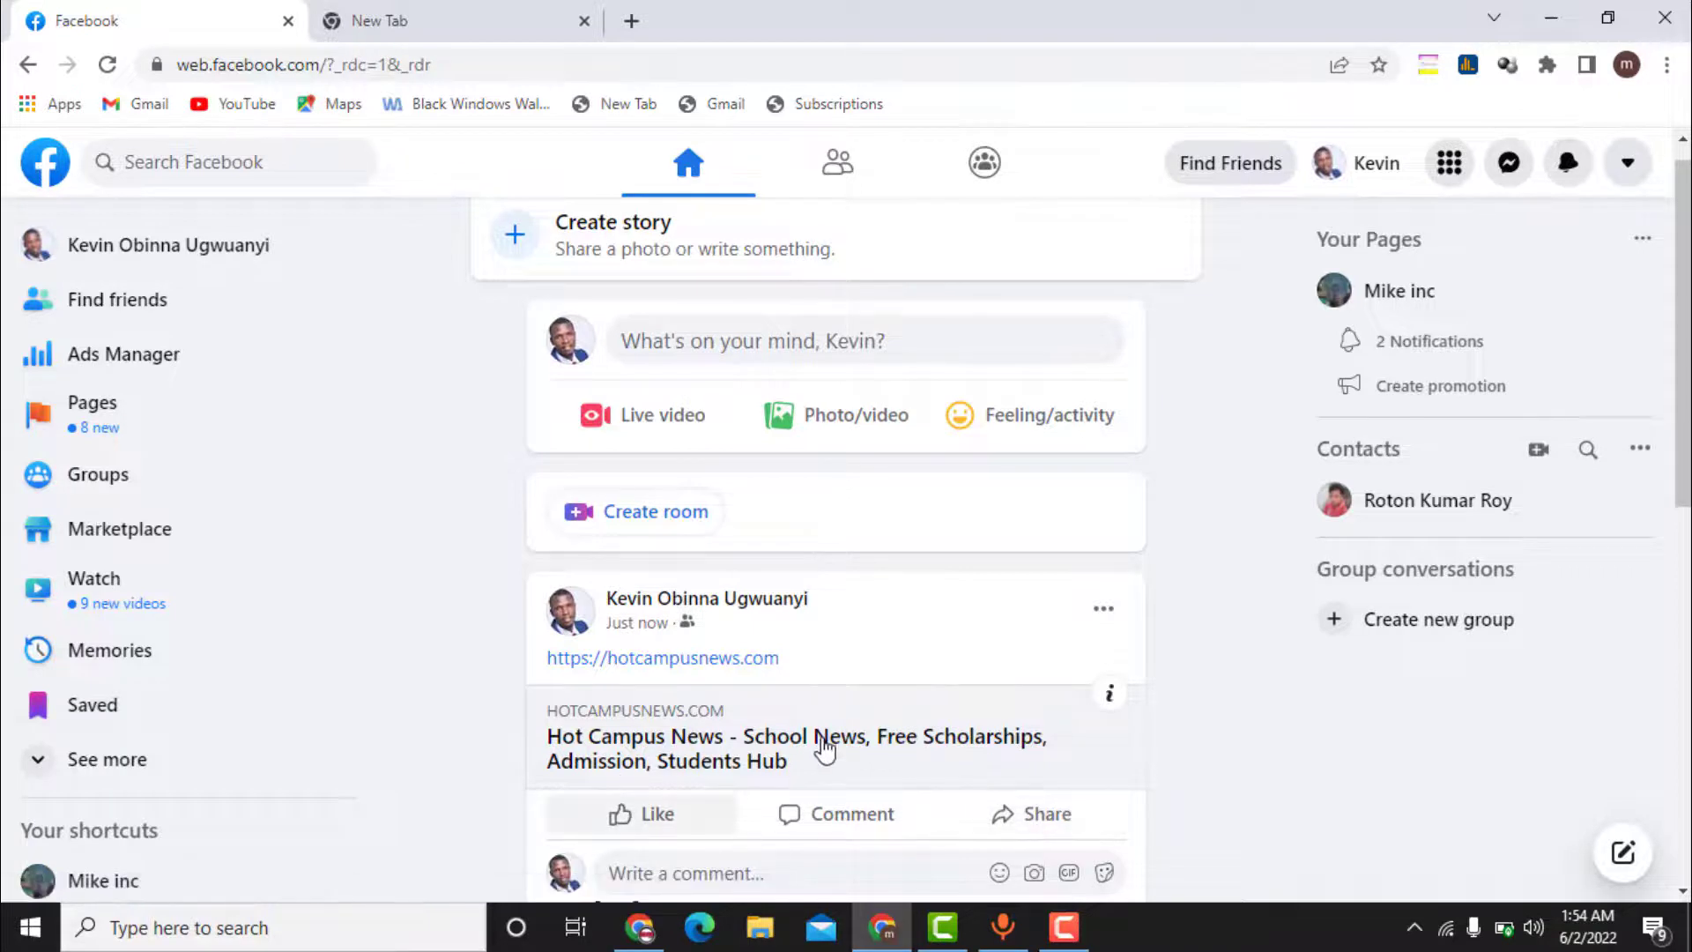
Open the post's hotcampusnews.com link in a new tab, then go back to the Facebook tab
{"action": "scroll", "coordinate": [811, 622], "scroll_direction": "down", "scroll_amount": 2}
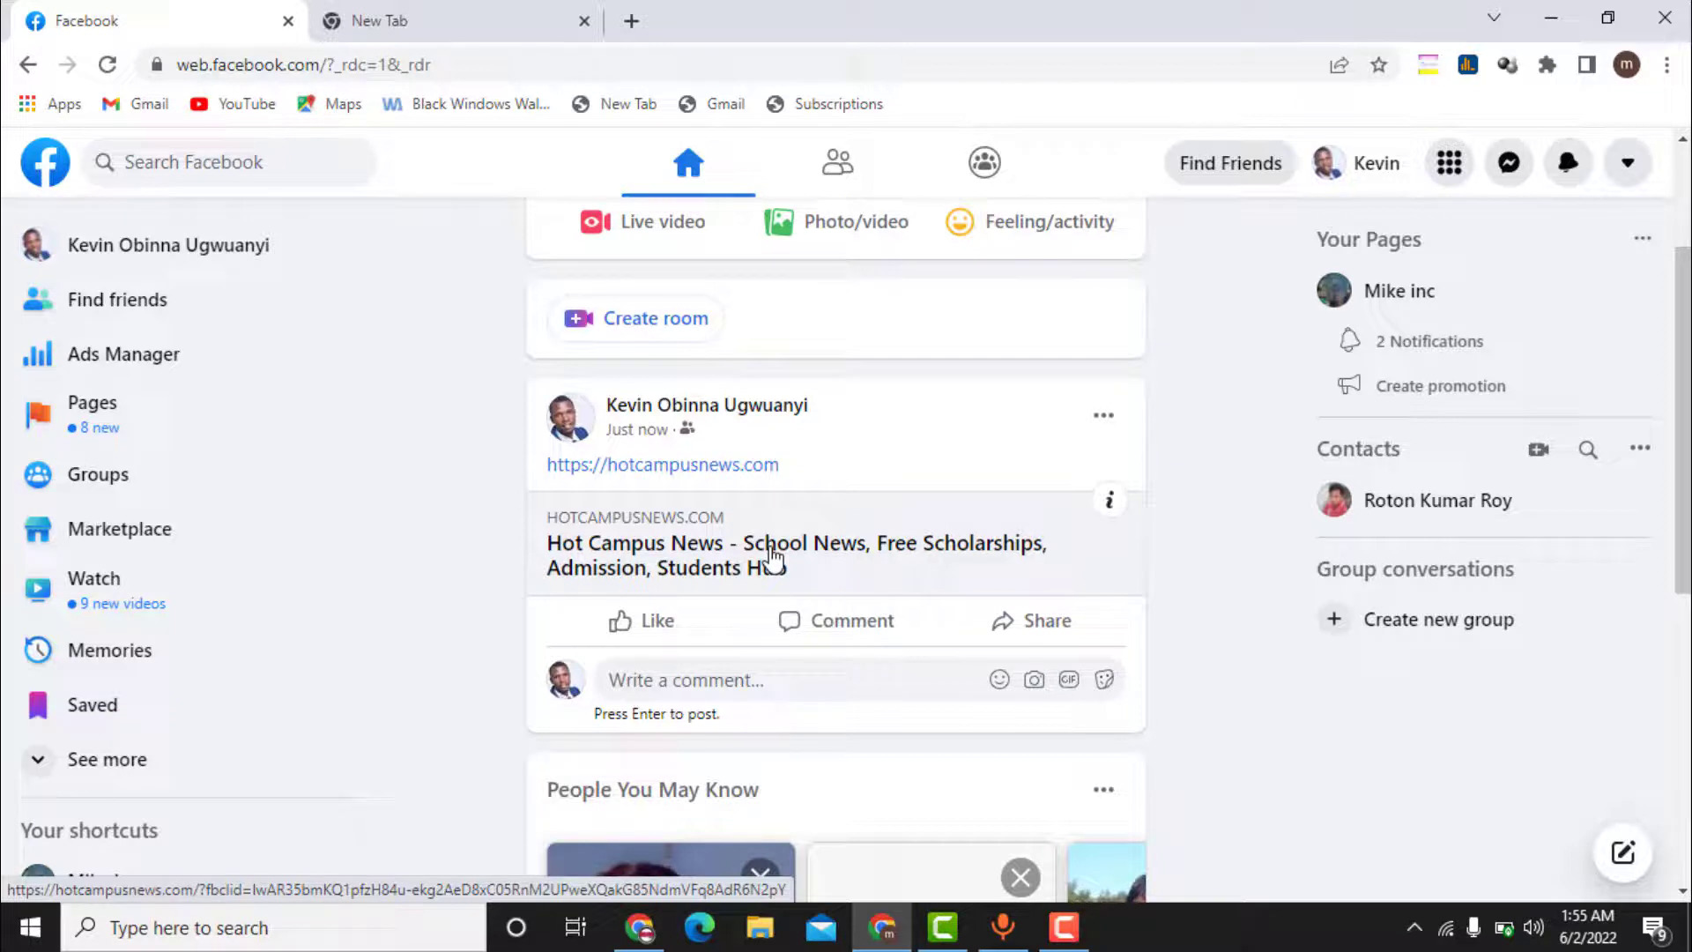
{"action": "left_click", "coordinate": [703, 467]}
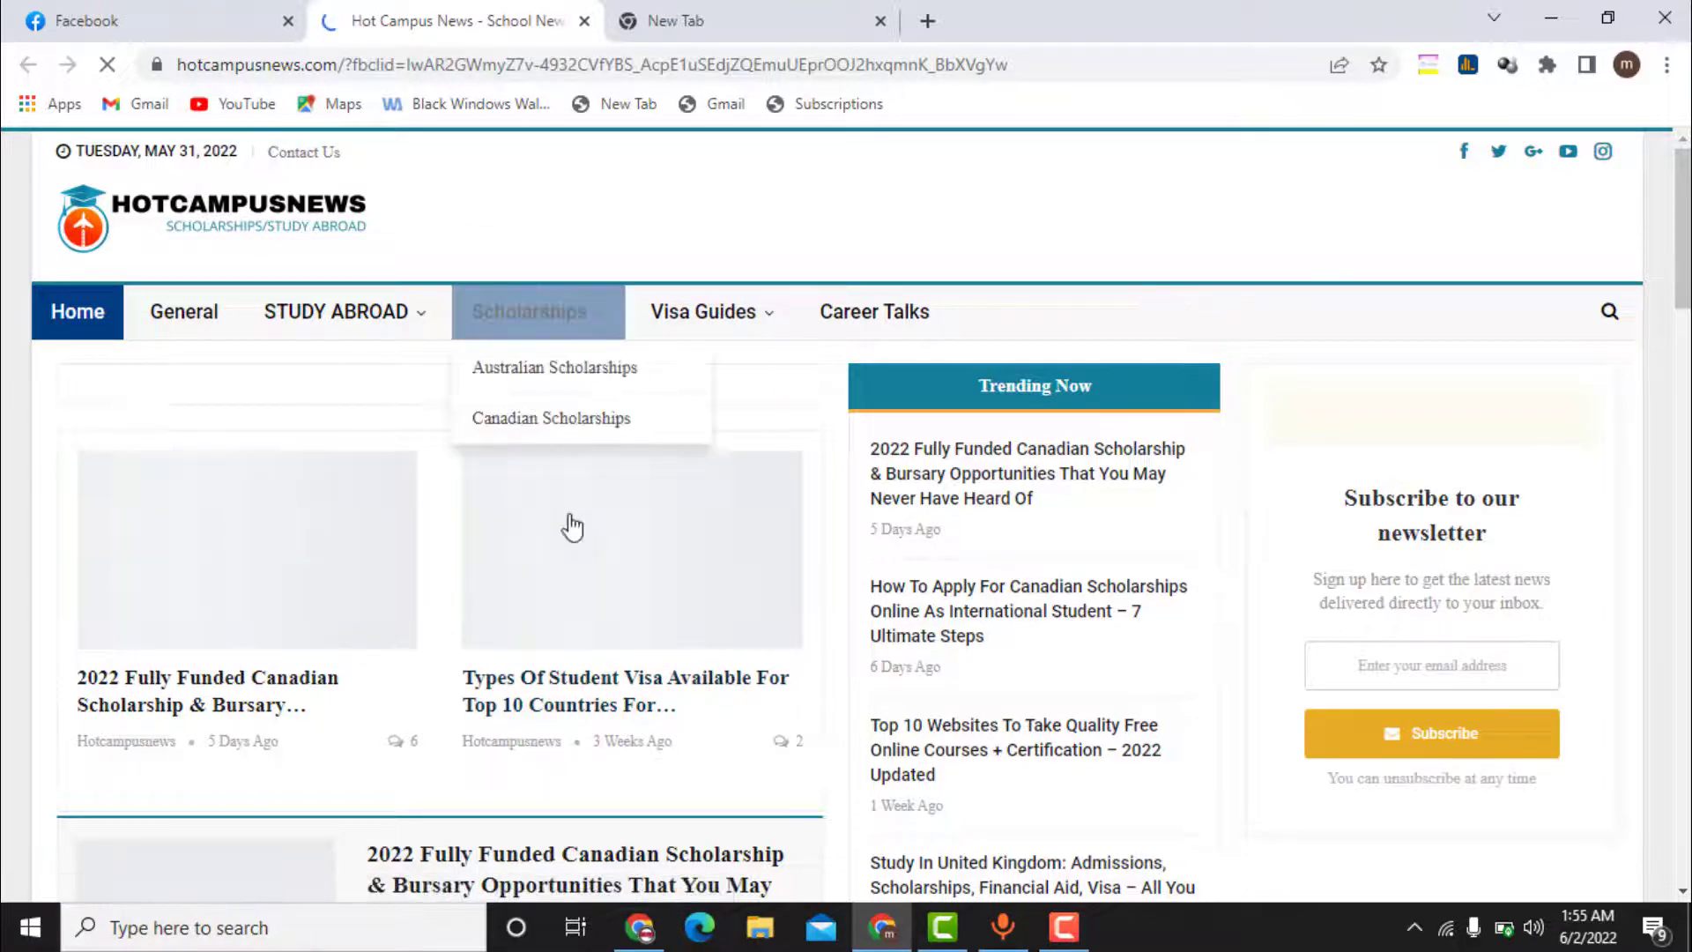
{"action": "mouse_move", "coordinate": [661, 314]}
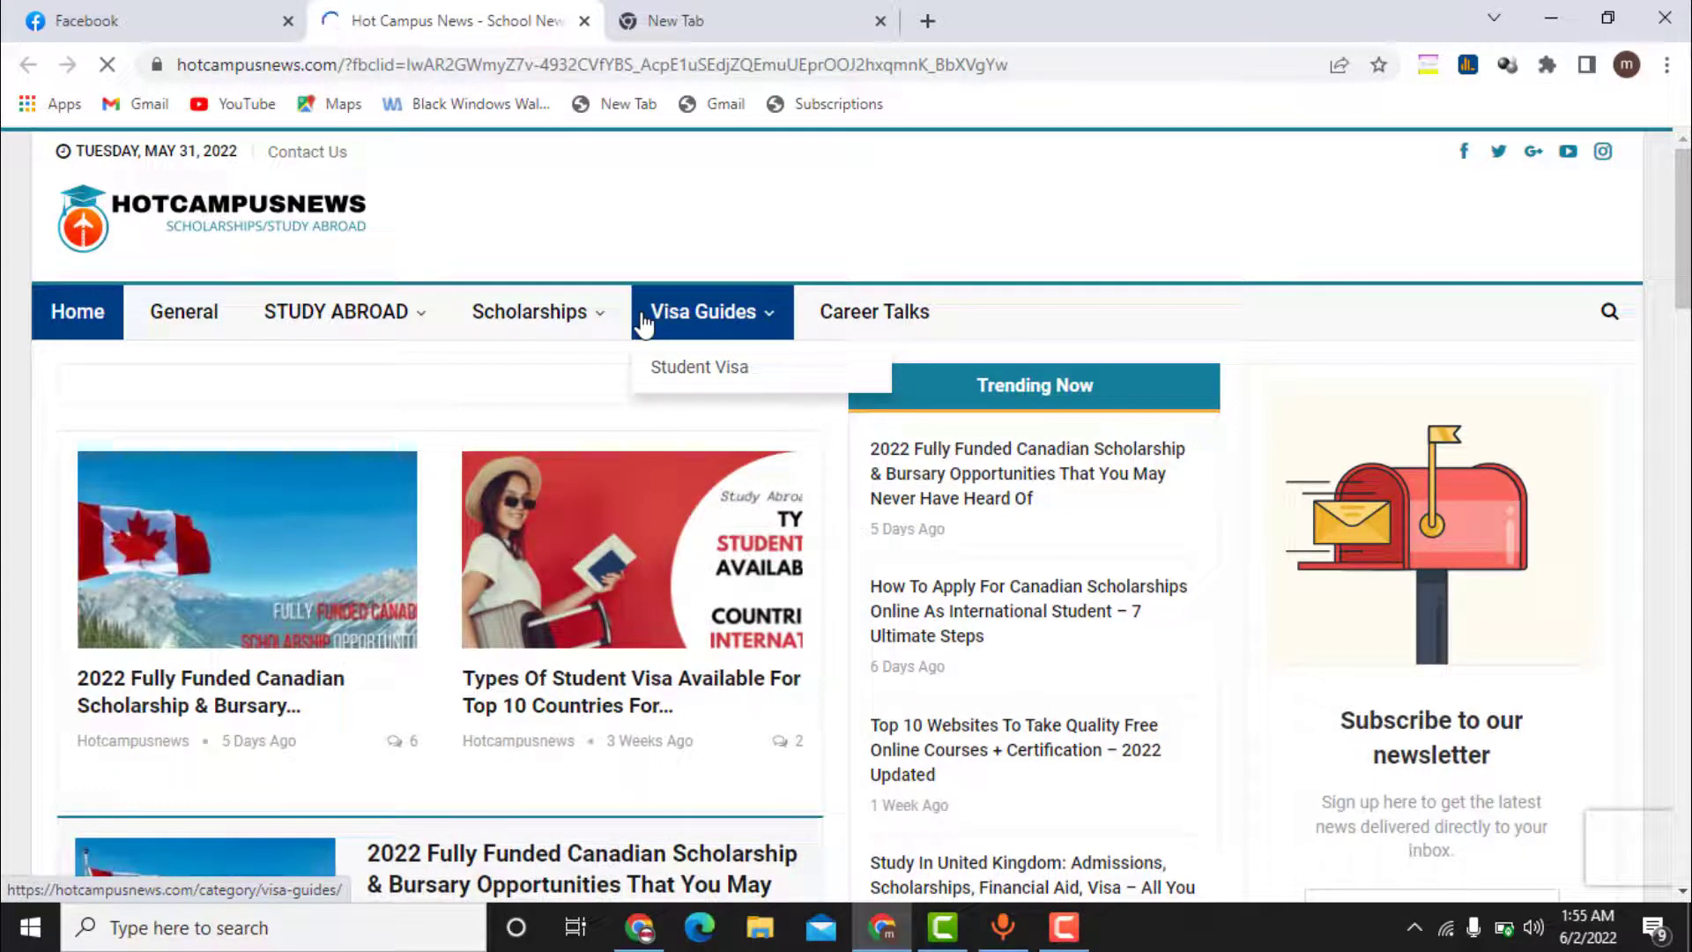
{"action": "left_click", "coordinate": [246, 19]}
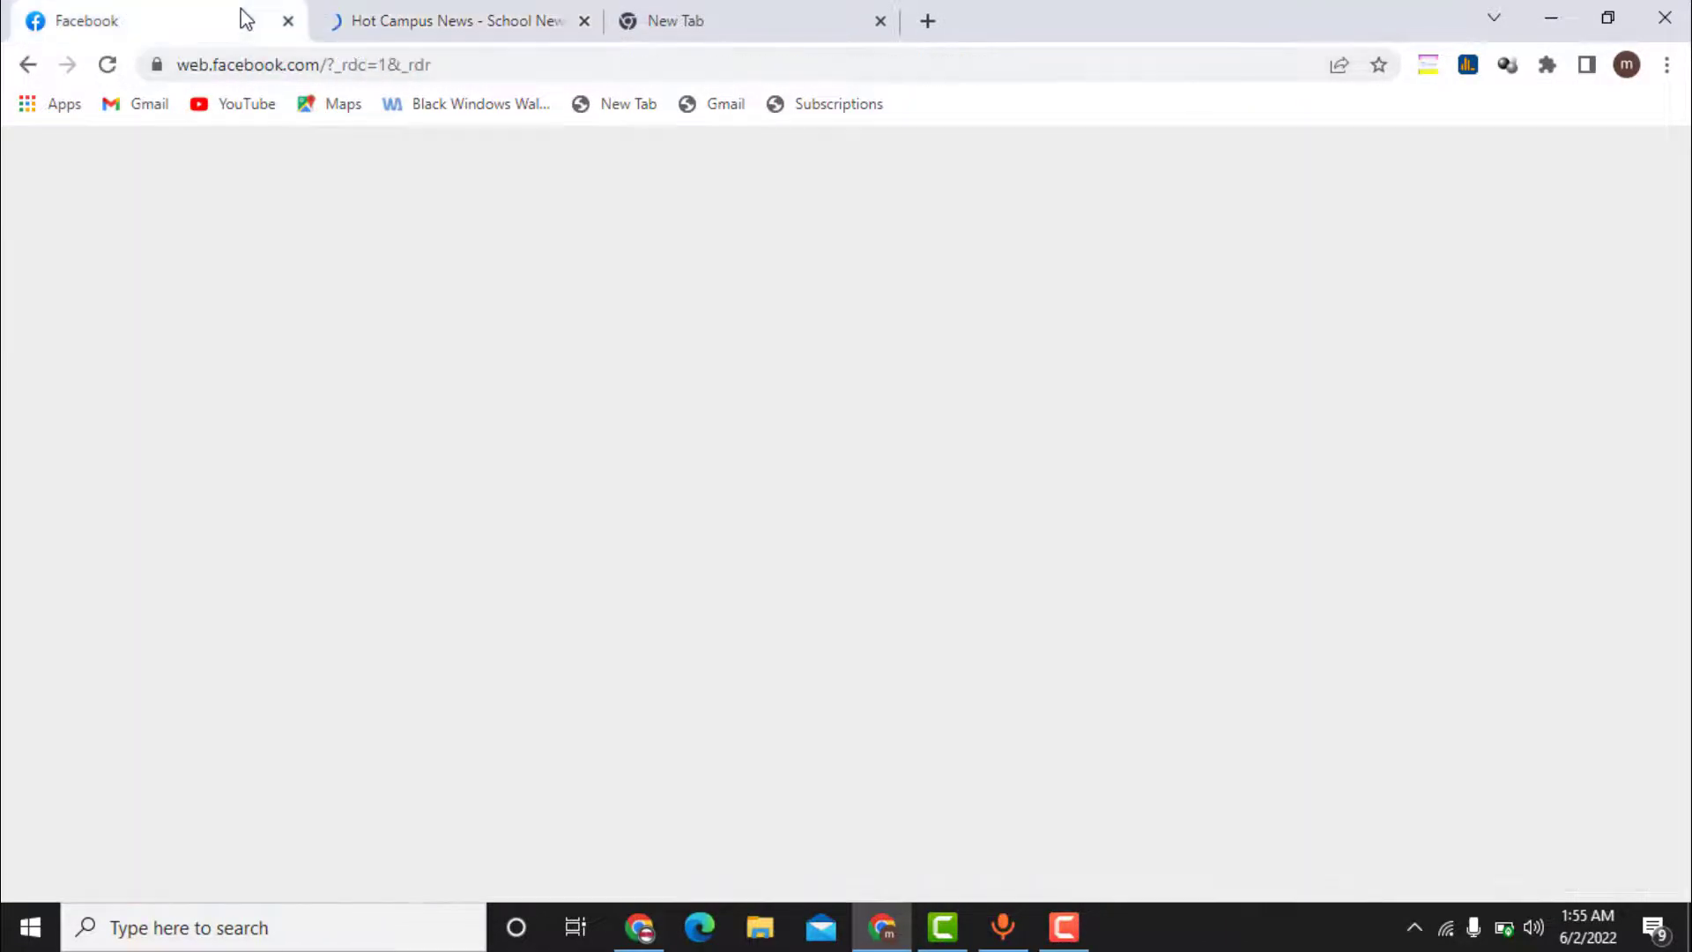